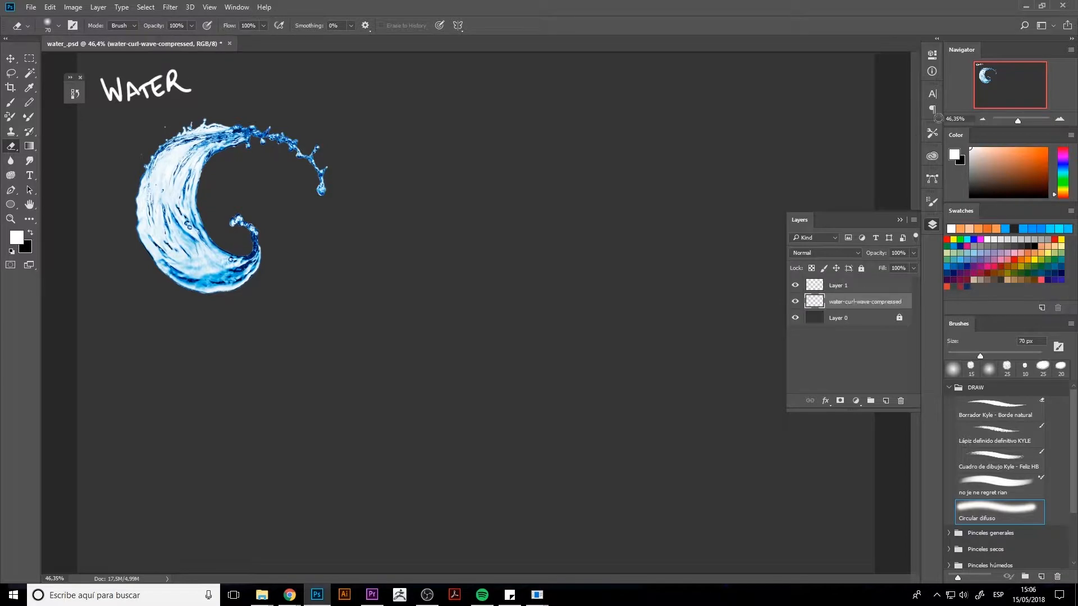
# Set the brush smoothing to 20% and enable pen pressure for brush size.
pyautogui.press('b')
pyautogui.moveTo(241, 158); pyautogui.dragTo(222, 227)
pyautogui.hotkey('ctrl', 'z')
pyautogui.click(395, 26)
pyautogui.moveTo(397, 38); pyautogui.dragTo(401, 39)
pyautogui.click(430, 26)
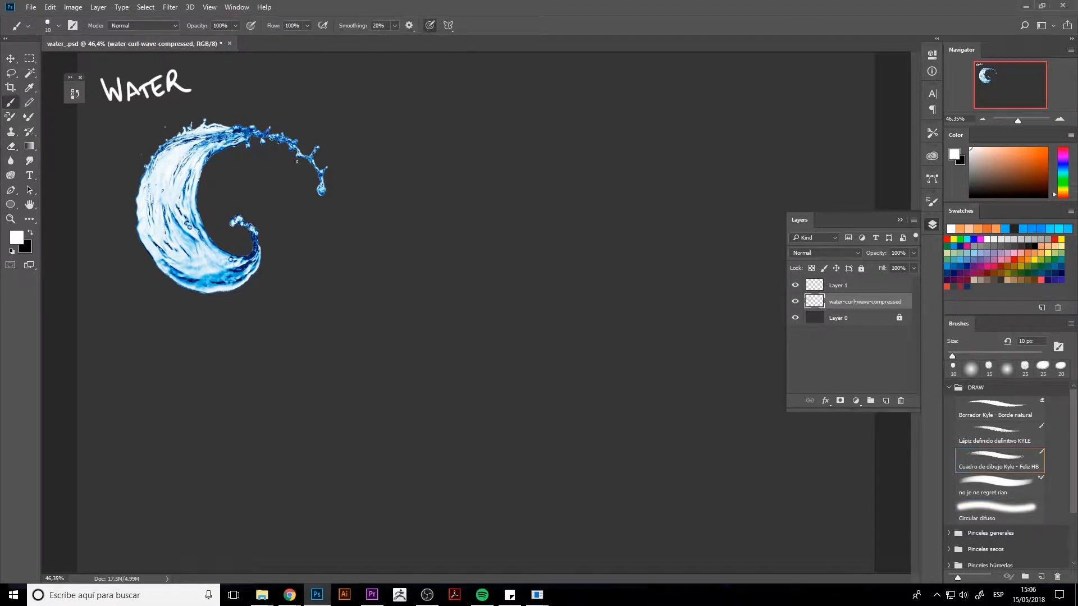
# Draw white double-headed curved arrows along the inner and outer curves of the water wave.
pyautogui.moveTo(244, 157); pyautogui.dragTo(220, 214)
pyautogui.moveTo(213, 209); pyautogui.dragTo(222, 205)
pyautogui.moveTo(237, 155); pyautogui.dragTo(242, 163)
pyautogui.moveTo(158, 128)
pyautogui.mouseDown()
pyautogui.moveTo(125, 274)
pyautogui.moveTo(130, 257)
pyautogui.mouseUp()
pyautogui.hotkey('ctrl', 'z')
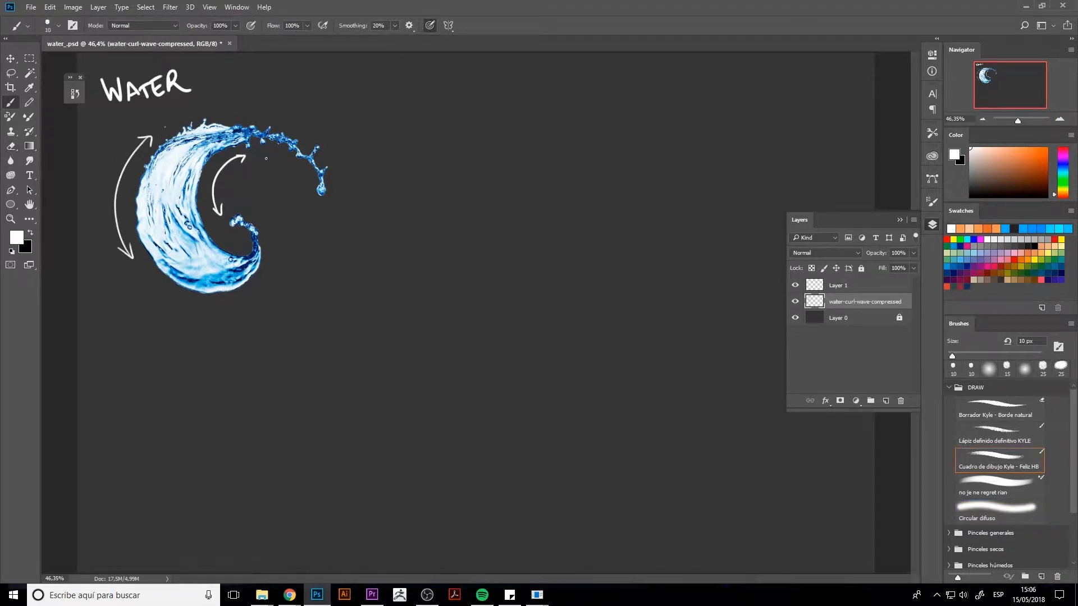
# Handwrite "Soft shapes" above the wave and sketch an open loop and small curved strokes beside it.
pyautogui.moveTo(226, 97)
pyautogui.mouseDown()
pyautogui.moveTo(330, 95)
pyautogui.moveTo(387, 127)
pyautogui.mouseUp()
pyautogui.hotkey('ctrl', 'z')
pyautogui.moveTo(383, 85); pyautogui.dragTo(375, 102)
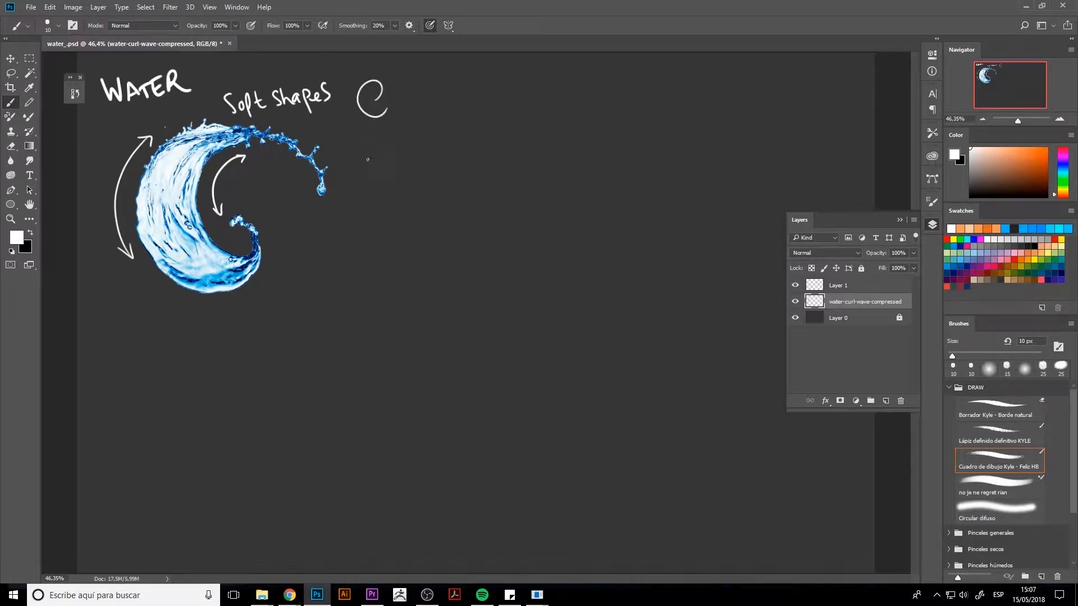
pyautogui.moveTo(375, 150); pyautogui.dragTo(389, 134)
# Sketch a closed bean-shaped white outline to the right of the wave.
pyautogui.moveTo(408, 193); pyautogui.dragTo(387, 238)
pyautogui.moveTo(431, 149); pyautogui.dragTo(470, 194)
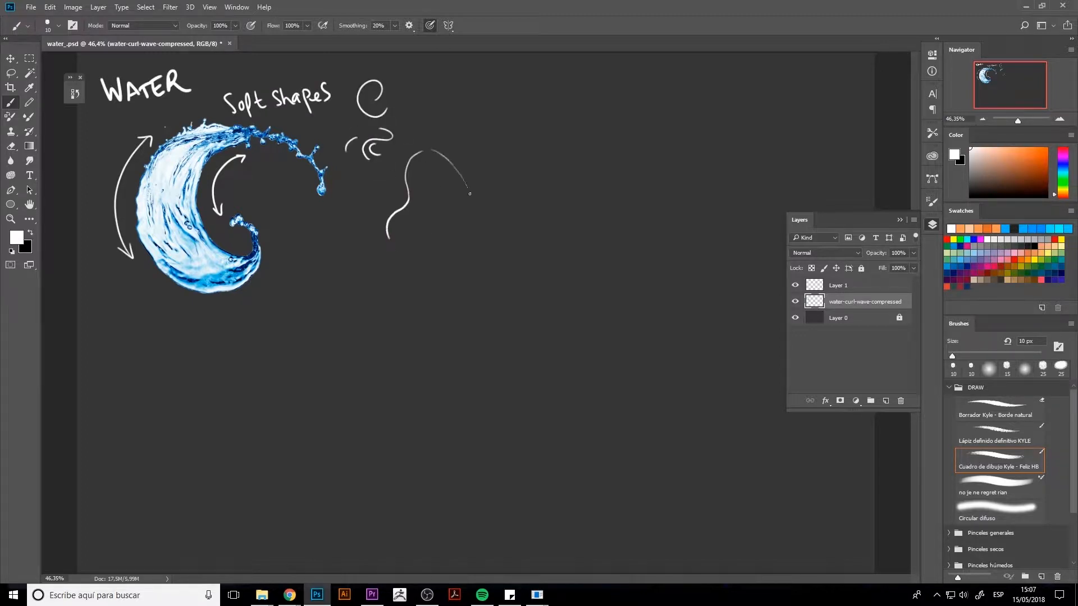
pyautogui.moveTo(471, 231); pyautogui.dragTo(419, 149)
pyautogui.moveTo(388, 231); pyautogui.dragTo(451, 254)
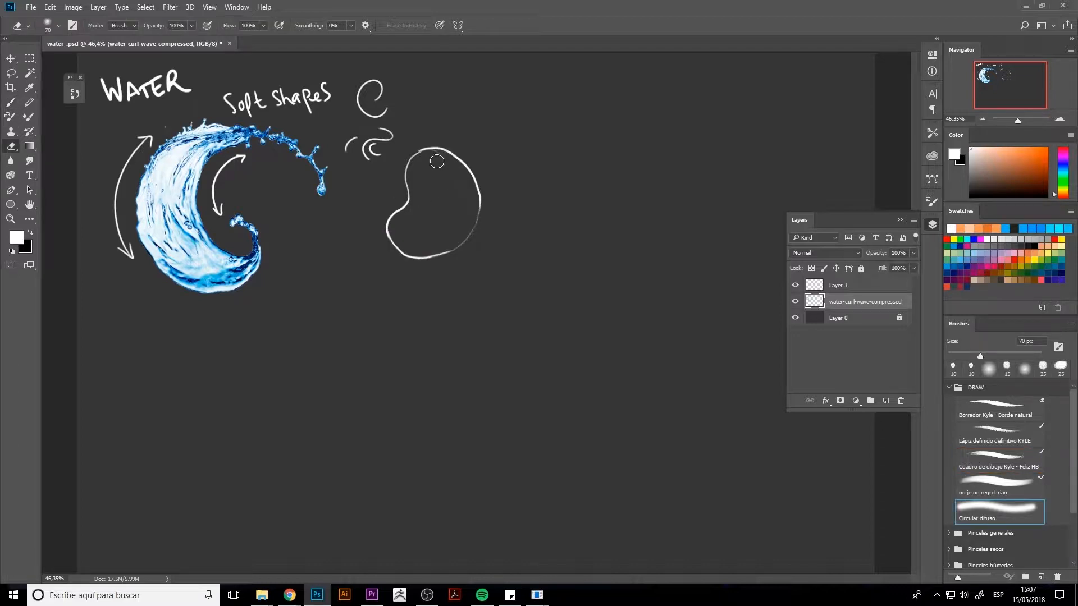
# Add small flow arrows beside the bean outline and a straight arrow leading from the wave to it.
pyautogui.moveTo(397, 179); pyautogui.dragTo(387, 202)
pyautogui.moveTo(462, 145); pyautogui.dragTo(489, 175)
pyautogui.moveTo(313, 226); pyautogui.dragTo(360, 229)
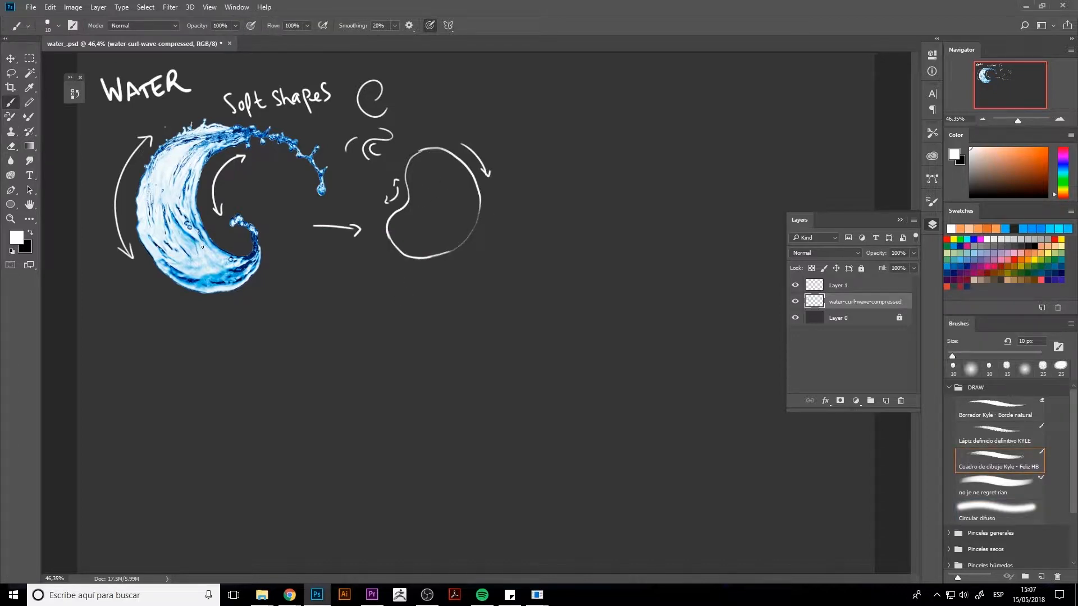
# Draw inner contours and small droplets on the bean shape, plus a wavy underlined arrow on its right side.
pyautogui.moveTo(435, 209); pyautogui.dragTo(443, 227)
pyautogui.moveTo(421, 248); pyautogui.dragTo(531, 219)
pyautogui.moveTo(492, 236); pyautogui.dragTo(533, 231)
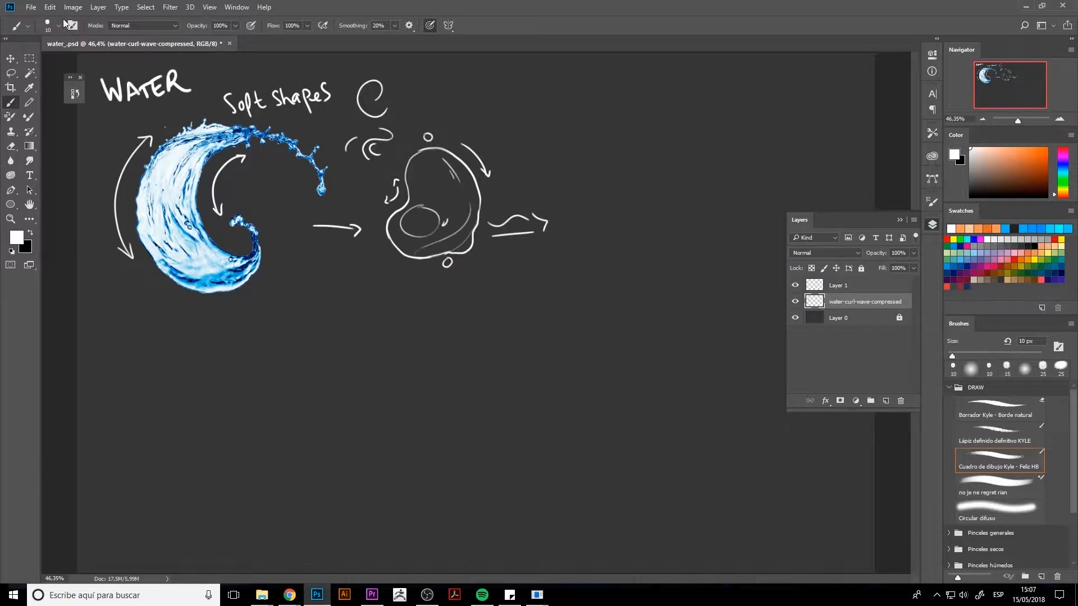
# Open the two water-creature reference images, examine how their water is painted, and close both.
pyautogui.click(31, 7)
pyautogui.click(44, 30)
pyautogui.doubleClick(254, 94)
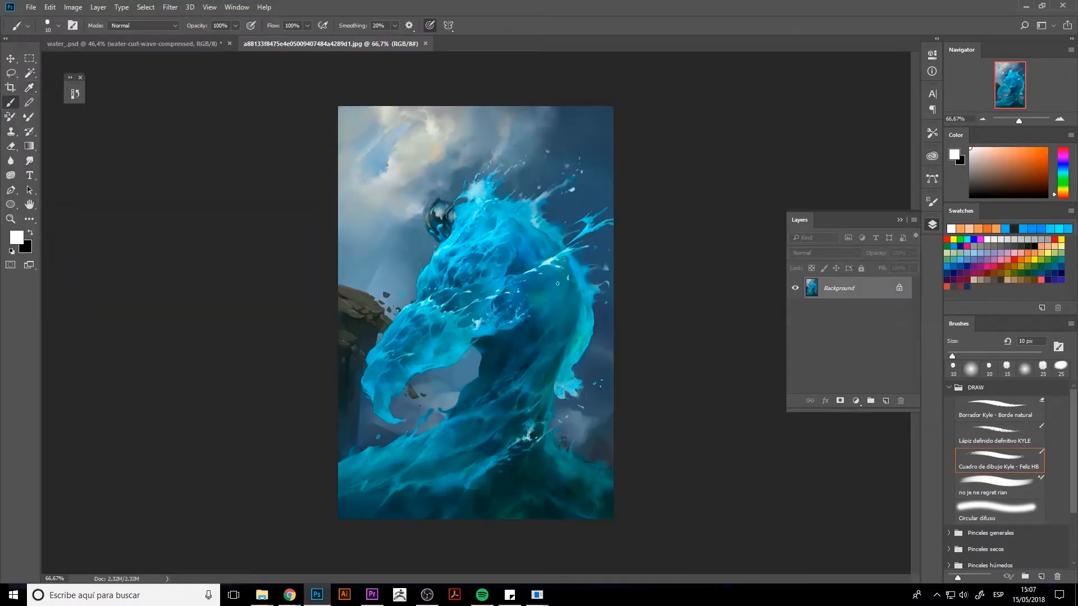
pyautogui.click(30, 7)
pyautogui.click(43, 29)
pyautogui.doubleClick(194, 95)
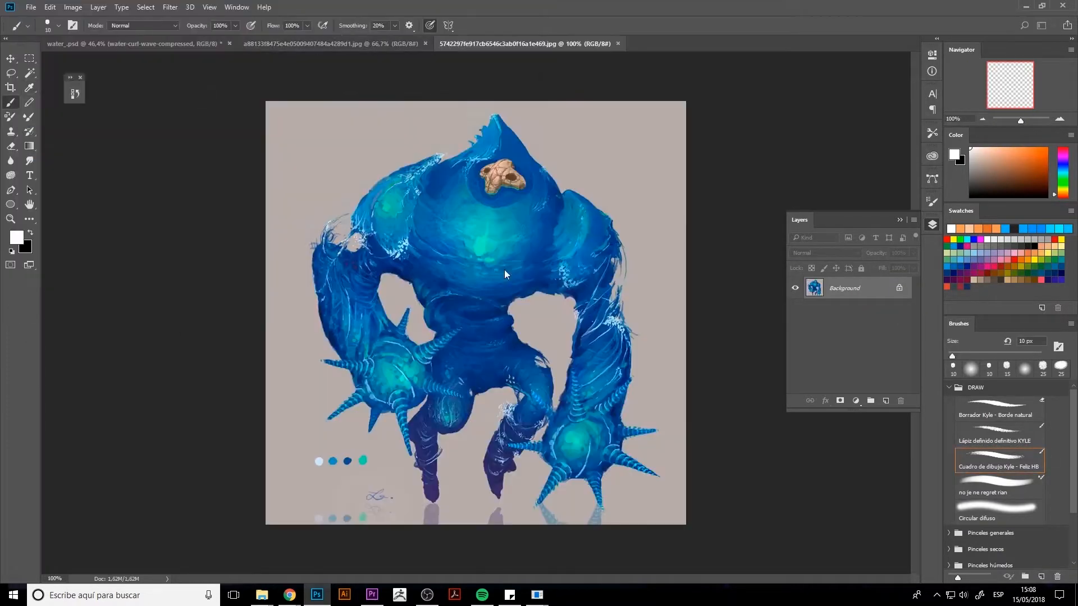
pyautogui.click(618, 44)
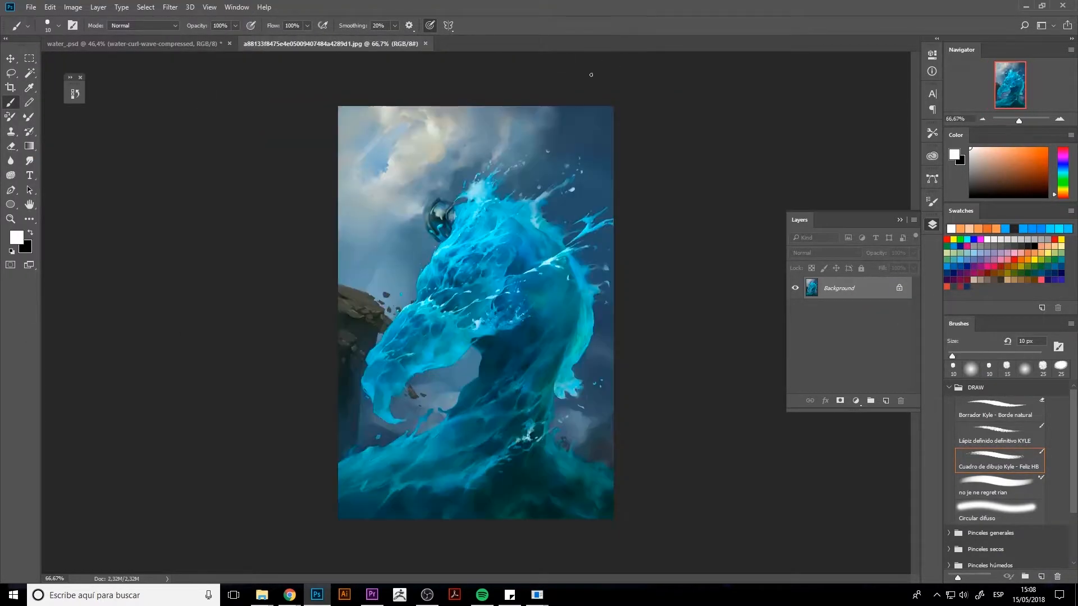
pyautogui.click(425, 43)
# Outline a rounded blob beyond the wavy arrow and fill it with bright cyan at 8% brush smoothing.
pyautogui.moveTo(596, 177)
pyautogui.mouseDown()
pyautogui.moveTo(683, 223)
pyautogui.moveTo(678, 161)
pyautogui.moveTo(650, 123)
pyautogui.mouseUp()
pyautogui.click(1044, 226)
pyautogui.press(']')
pyautogui.press(']')
pyautogui.press(']')
pyautogui.press(']')
pyautogui.click(394, 25)
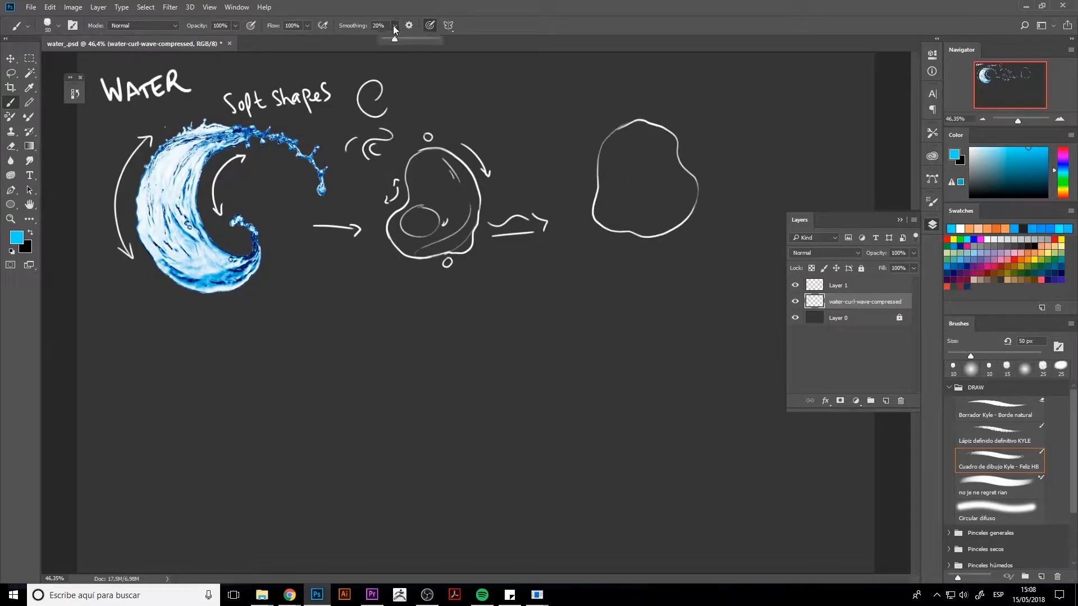
pyautogui.moveTo(634, 203)
pyautogui.mouseDown()
pyautogui.moveTo(614, 213)
pyautogui.moveTo(662, 222)
pyautogui.moveTo(629, 166)
pyautogui.moveTo(663, 163)
pyautogui.moveTo(673, 202)
pyautogui.mouseUp()
# Paint light cyan glows on the blob's upper bulge and lower right with the 175 px Circular difuso brush.
pyautogui.click(1001, 506)
pyautogui.click(989, 148)
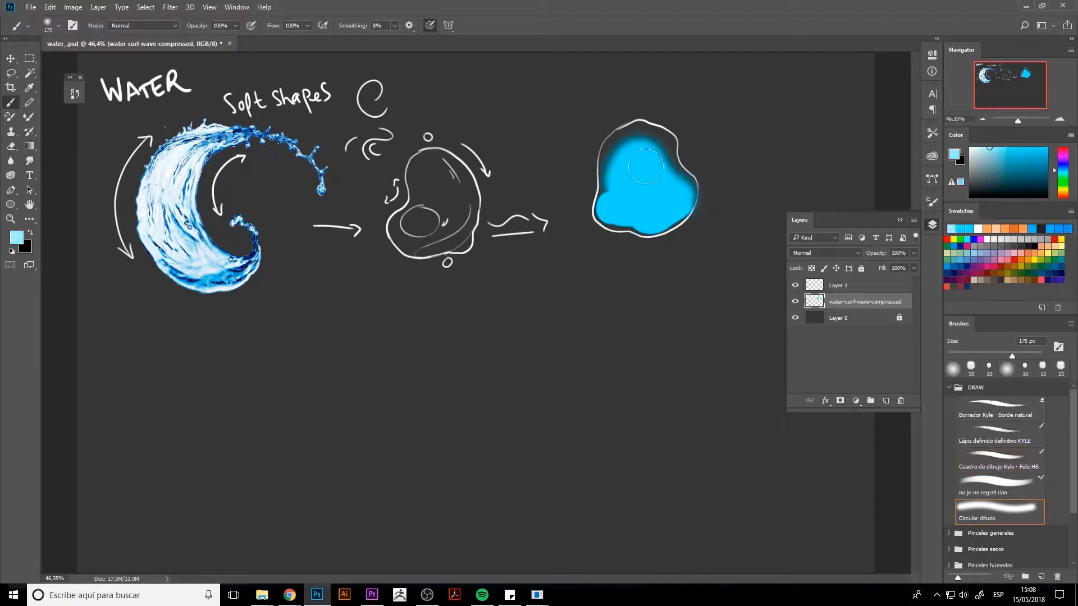
pyautogui.moveTo(640, 146)
pyautogui.mouseDown()
pyautogui.moveTo(668, 189)
pyautogui.moveTo(665, 211)
pyautogui.mouseUp()
# Paint darker blue mid-tones across the blob's middle with the "no je ne regret rian" mixer brush.
pyautogui.click(995, 486)
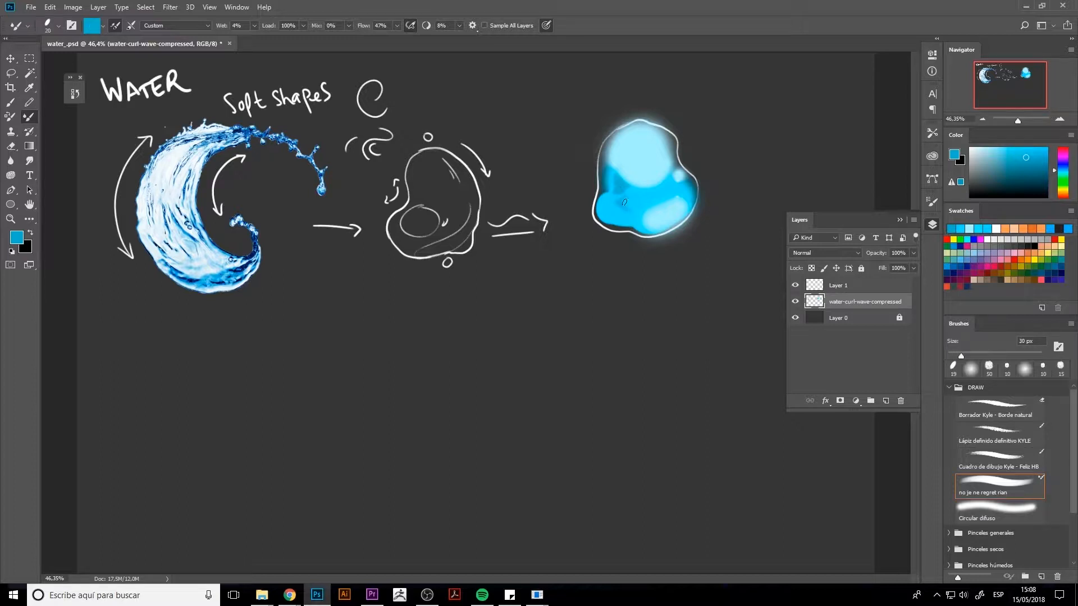
pyautogui.moveTo(624, 202); pyautogui.dragTo(653, 212)
pyautogui.keyDown('alt'); pyautogui.click(672, 200); pyautogui.keyUp('alt')
# Paint white highlights on the blob's top and left edge with the Cuadro de dibujo Kyle - Feliz HB brush.
pyautogui.press(',')
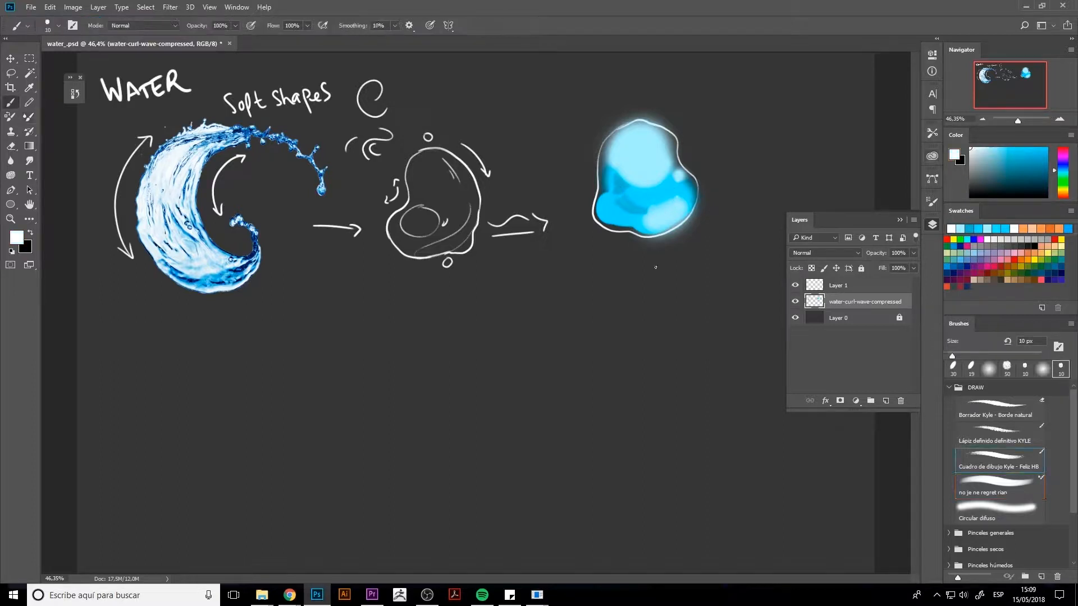
pyautogui.moveTo(613, 169); pyautogui.dragTo(609, 163)
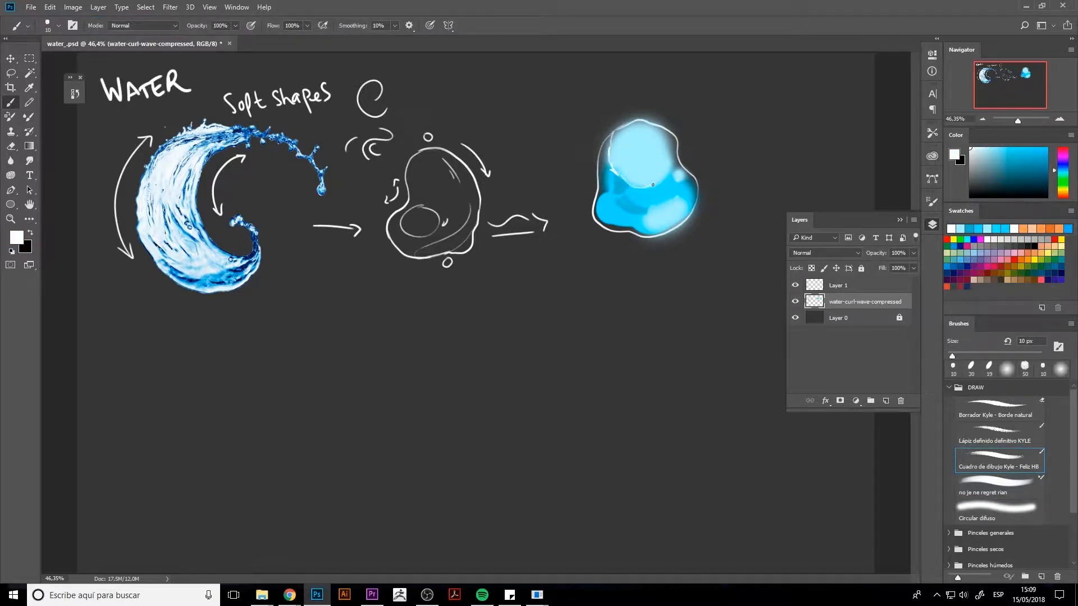
pyautogui.press(']')
pyautogui.press(']')
pyautogui.press(']')
pyautogui.moveTo(644, 124)
pyautogui.mouseDown()
pyautogui.moveTo(619, 130)
pyautogui.moveTo(640, 143)
pyautogui.moveTo(622, 129)
pyautogui.moveTo(659, 141)
pyautogui.mouseUp()
# Cover the blob's lower white outline with blue and fill its upper-left edge with sampled cyan using the mixer brush.
pyautogui.keyDown('alt'); pyautogui.click(663, 148); pyautogui.keyUp('alt')
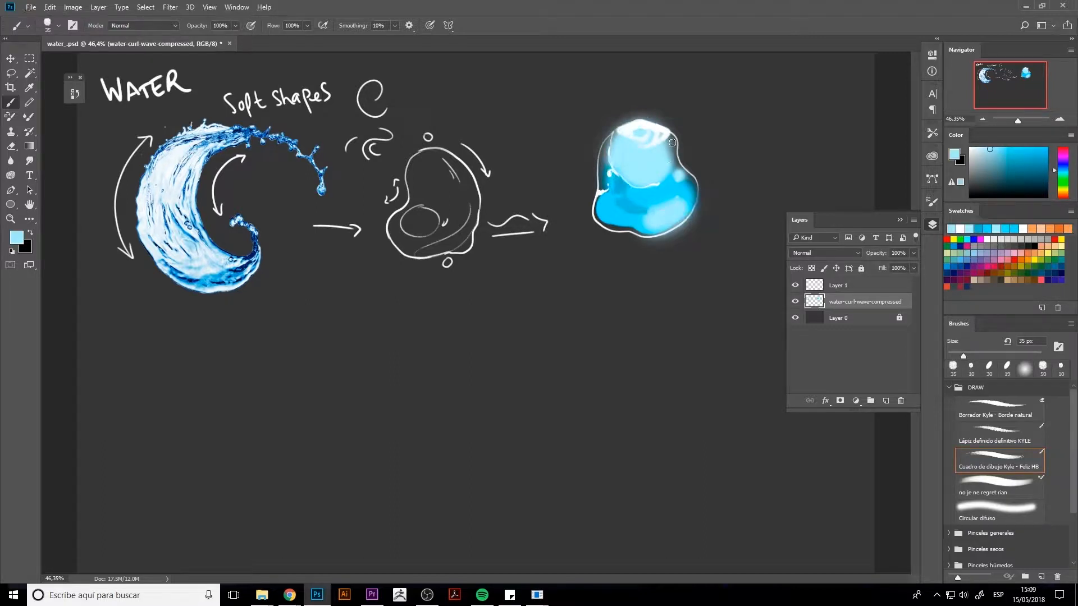
pyautogui.moveTo(596, 218)
pyautogui.mouseDown()
pyautogui.moveTo(634, 227)
pyautogui.moveTo(597, 211)
pyautogui.moveTo(597, 199)
pyautogui.moveTo(635, 230)
pyautogui.moveTo(601, 202)
pyautogui.moveTo(634, 228)
pyautogui.moveTo(670, 223)
pyautogui.moveTo(693, 194)
pyautogui.mouseUp()
pyautogui.press('.')
pyautogui.keyDown('alt'); pyautogui.click(622, 211); pyautogui.keyUp('alt')
pyautogui.press('[')
pyautogui.press('[')
pyautogui.press('[')
pyautogui.press('[')
pyautogui.press('[')
pyautogui.press('[')
pyautogui.press('[')
pyautogui.press('[')
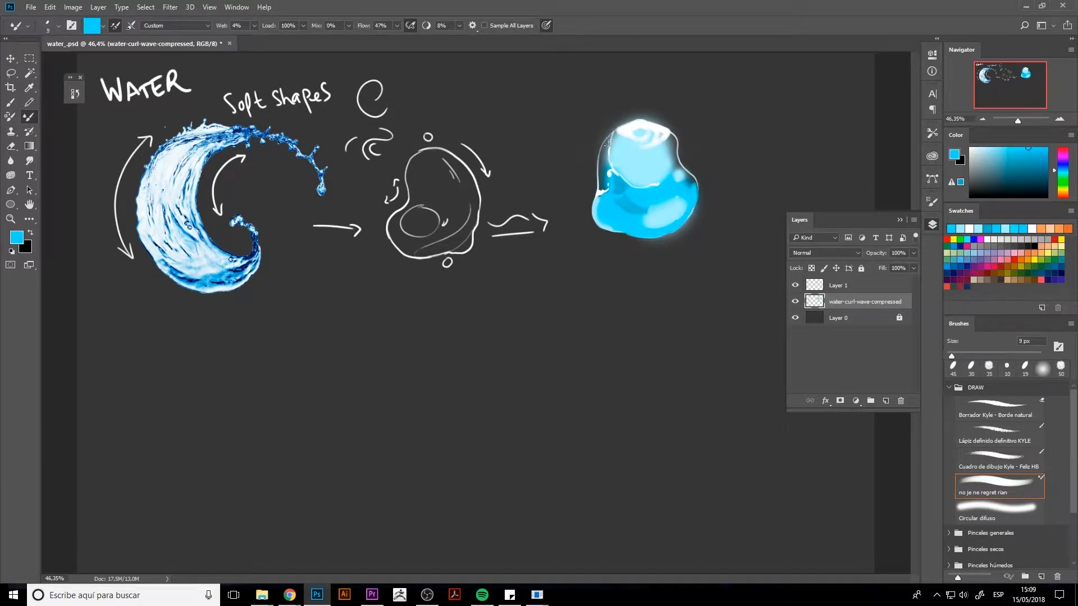
pyautogui.moveTo(607, 138); pyautogui.dragTo(602, 149)
pyautogui.press(']')
pyautogui.press(']')
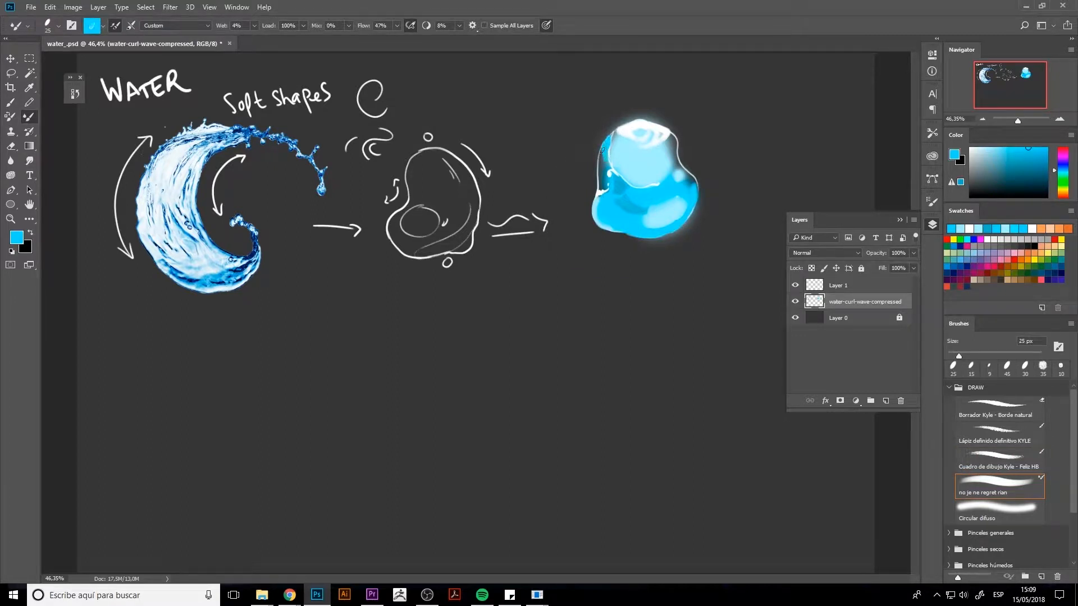
# Blend sampled light and mid cyan tones into curved reflections inside the blob's upper bulge.
pyautogui.keyDown('alt'); pyautogui.click(649, 151); pyautogui.keyUp('alt')
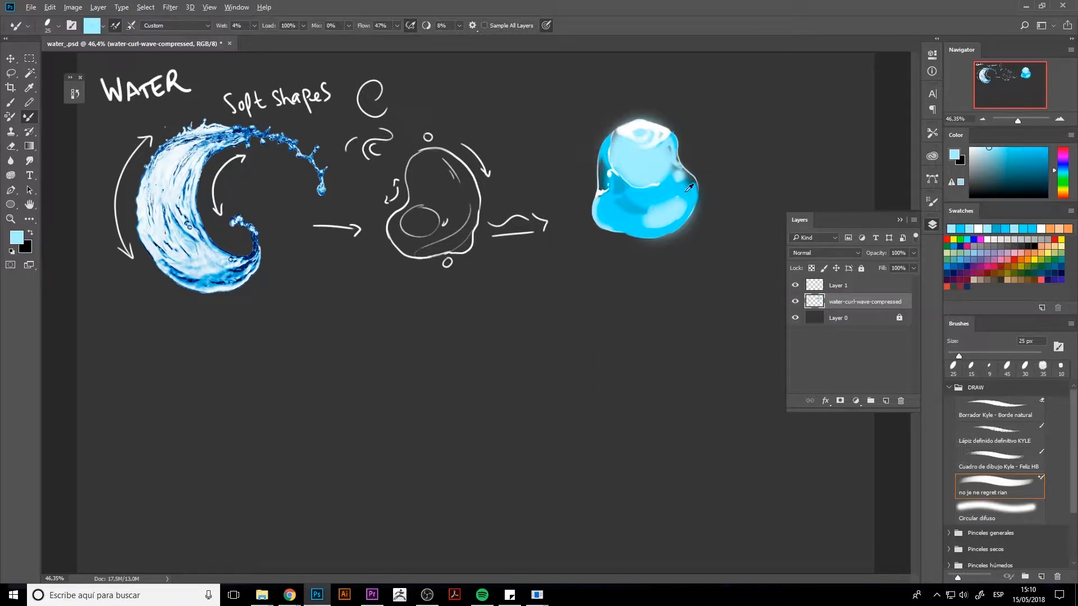
pyautogui.keyDown('alt'); pyautogui.click(685, 193); pyautogui.keyUp('alt')
pyautogui.moveTo(629, 164)
pyautogui.mouseDown()
pyautogui.moveTo(660, 163)
pyautogui.moveTo(624, 157)
pyautogui.moveTo(651, 160)
pyautogui.moveTo(631, 167)
pyautogui.moveTo(620, 145)
pyautogui.moveTo(633, 168)
pyautogui.moveTo(647, 168)
pyautogui.mouseUp()
pyautogui.keyDown('alt'); pyautogui.click(621, 188); pyautogui.keyUp('alt')
pyautogui.keyDown('alt'); pyautogui.click(608, 170); pyautogui.keyUp('alt')
pyautogui.keyDown('alt'); pyautogui.click(639, 149); pyautogui.keyUp('alt')
pyautogui.keyDown('alt'); pyautogui.click(643, 160); pyautogui.keyUp('alt')
pyautogui.press('[')
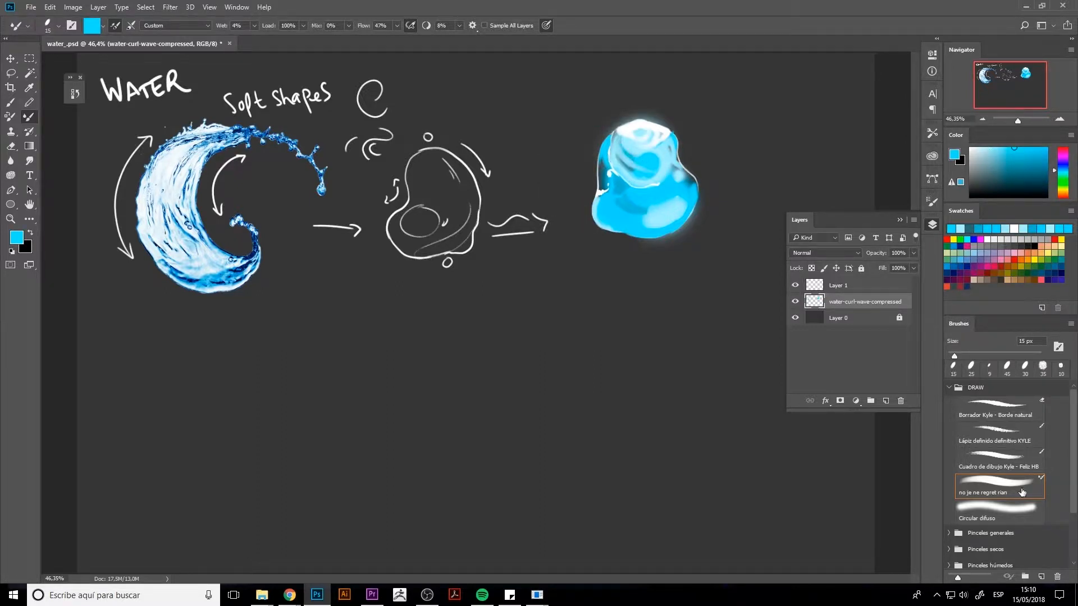
# Paint a darker blue patch in the blob's lower left and deepen it with dark teal using the soft round brush.
pyautogui.press('b')
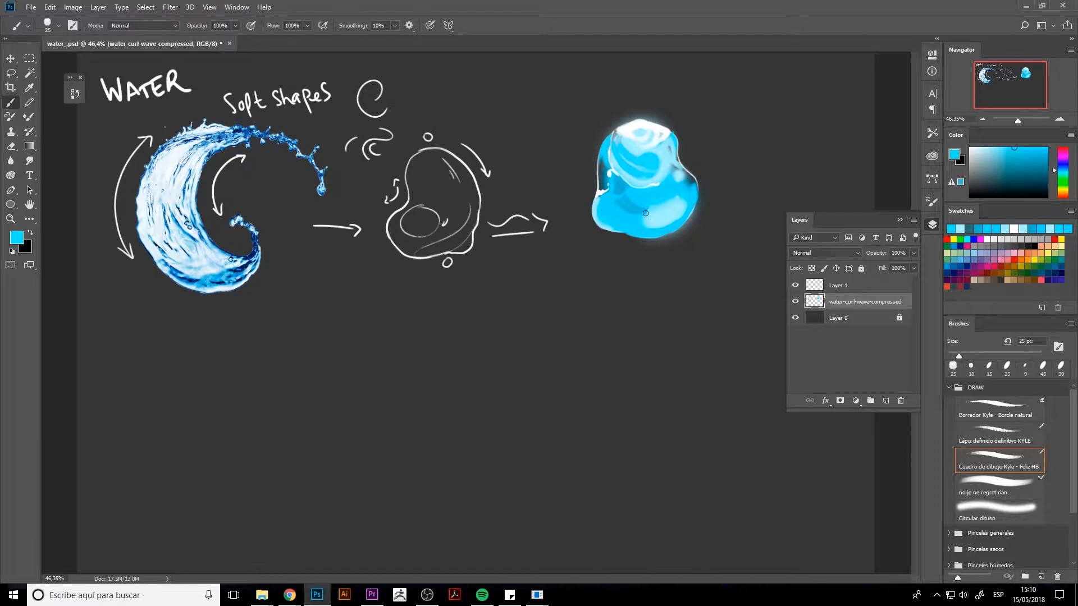
pyautogui.keyDown('alt'); pyautogui.click(633, 203); pyautogui.keyUp('alt')
pyautogui.moveTo(620, 201); pyautogui.dragTo(628, 215)
pyautogui.press('.')
pyautogui.press('.')
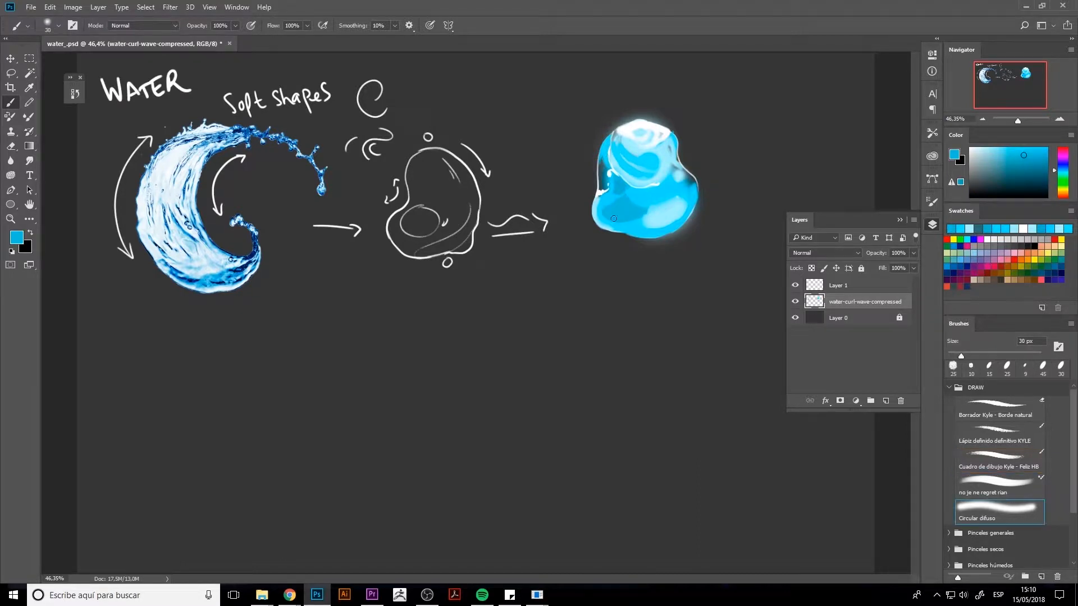
pyautogui.keyDown('alt'); pyautogui.click(608, 213); pyautogui.keyUp('alt')
pyautogui.moveTo(609, 213); pyautogui.dragTo(624, 215)
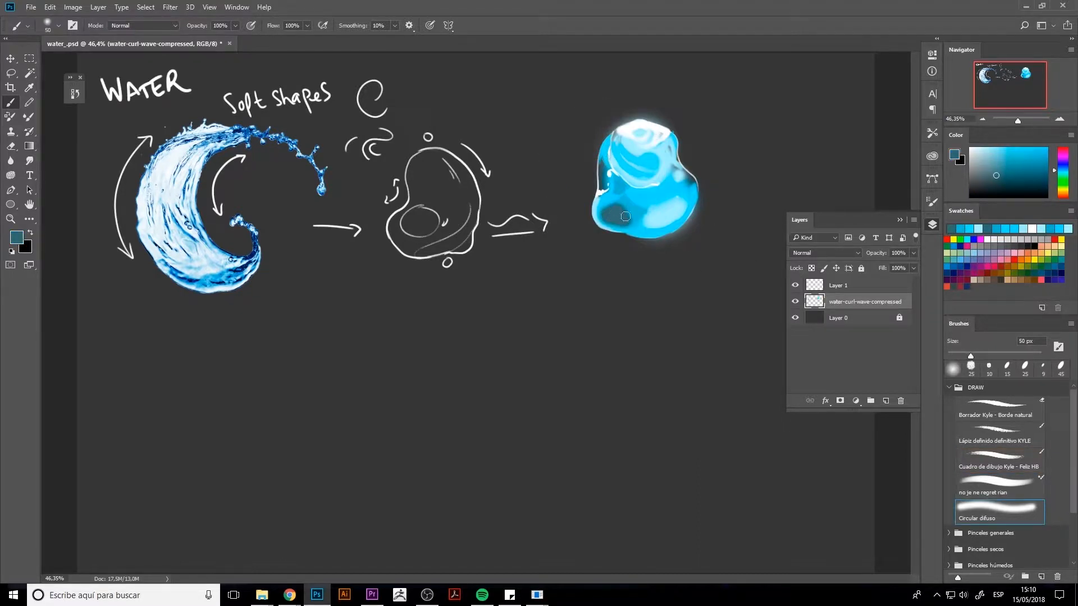
# Soften the dark lower-left patch with sampled blue using a 90 px soft brush at 40% flow.
pyautogui.keyDown('alt'); pyautogui.click(631, 209); pyautogui.keyUp('alt')
pyautogui.press(']')
pyautogui.press(']')
pyautogui.press(']')
pyautogui.press(']')
pyautogui.moveTo(308, 26); pyautogui.dragTo(276, 39)
pyautogui.moveTo(621, 211); pyautogui.dragTo(639, 225)
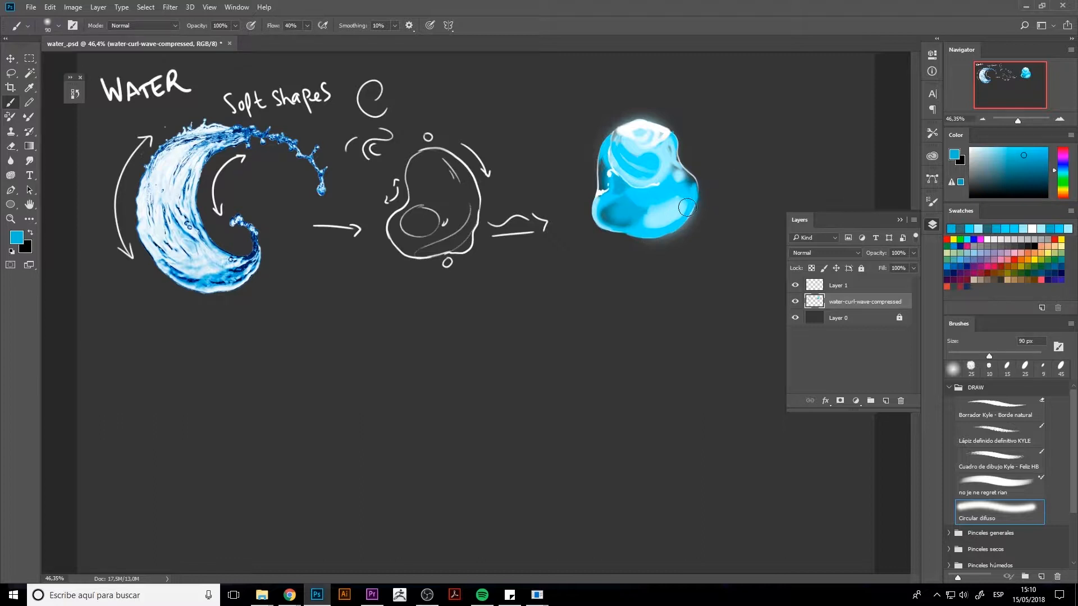
# Merge the wave layer with Layer 1 and erase the glow around the blob with Borrador Kyle - Borde natural.
pyautogui.keyDown('shift'); pyautogui.click(838, 285); pyautogui.keyUp('shift')
pyautogui.hotkey('ctrl', 'e')
pyautogui.press('e')
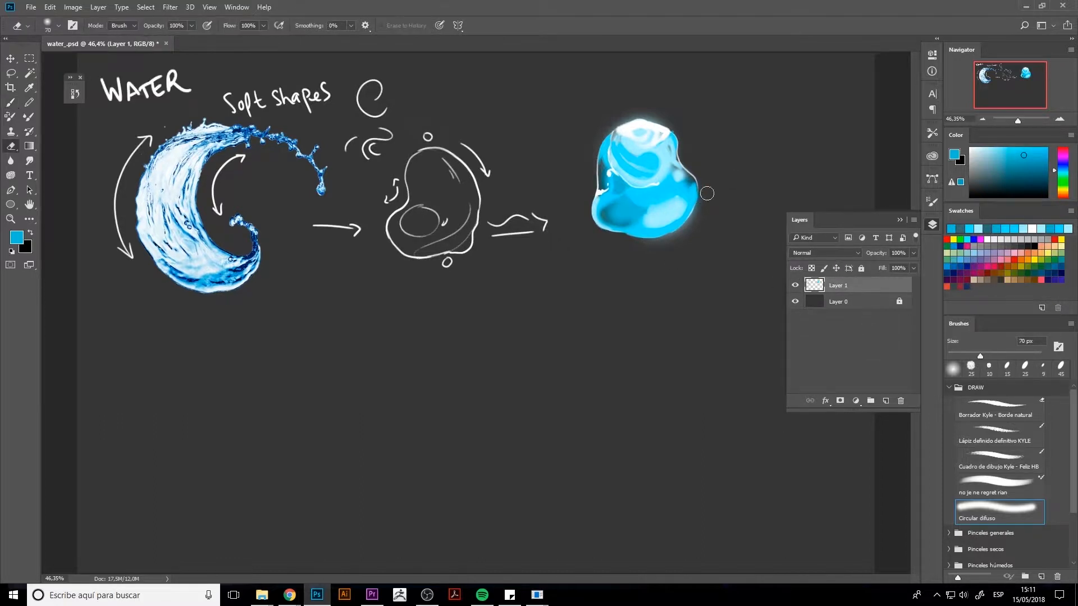
pyautogui.click(999, 409)
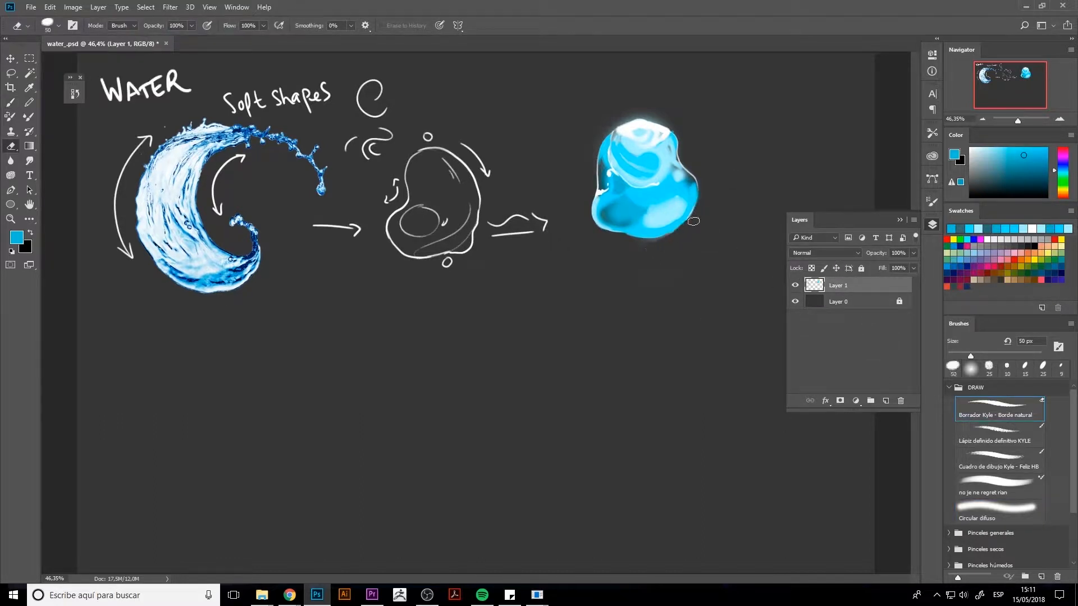
pyautogui.moveTo(669, 139)
pyautogui.mouseDown()
pyautogui.moveTo(656, 116)
pyautogui.moveTo(631, 118)
pyautogui.moveTo(642, 109)
pyautogui.moveTo(600, 136)
pyautogui.mouseUp()
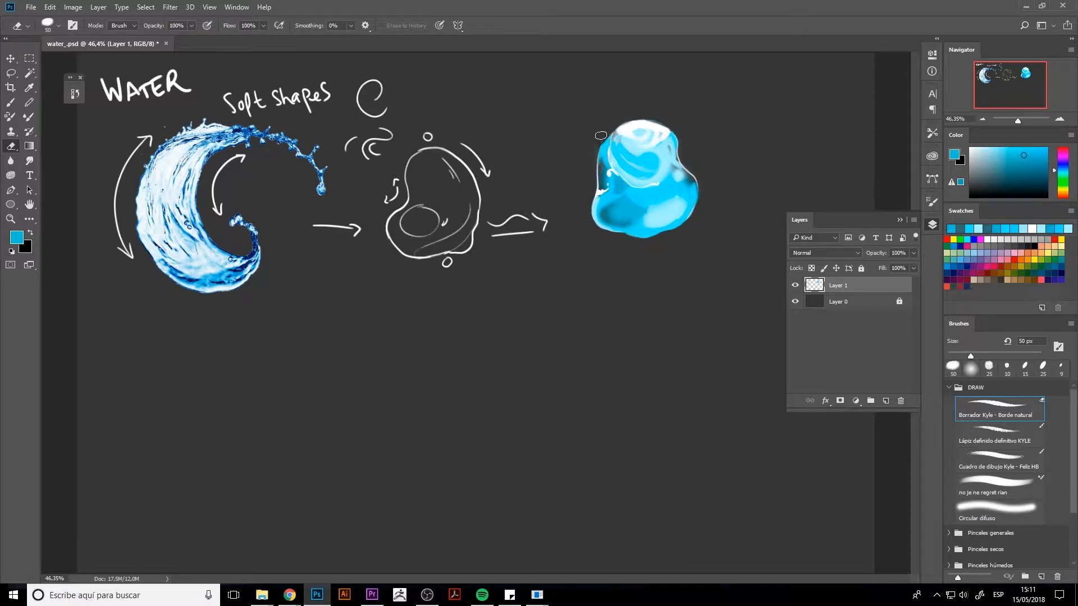
pyautogui.moveTo(683, 142)
pyautogui.mouseDown()
pyautogui.moveTo(640, 119)
pyautogui.moveTo(602, 140)
pyautogui.moveTo(590, 191)
pyautogui.mouseUp()
pyautogui.moveTo(636, 115)
pyautogui.mouseDown()
pyautogui.moveTo(684, 150)
pyautogui.moveTo(681, 162)
pyautogui.moveTo(674, 135)
pyautogui.mouseUp()
# Paint a small blue droplet beside the blob's upper right with the mixer brush, adding dark shading and a highlight.
pyautogui.press('b')
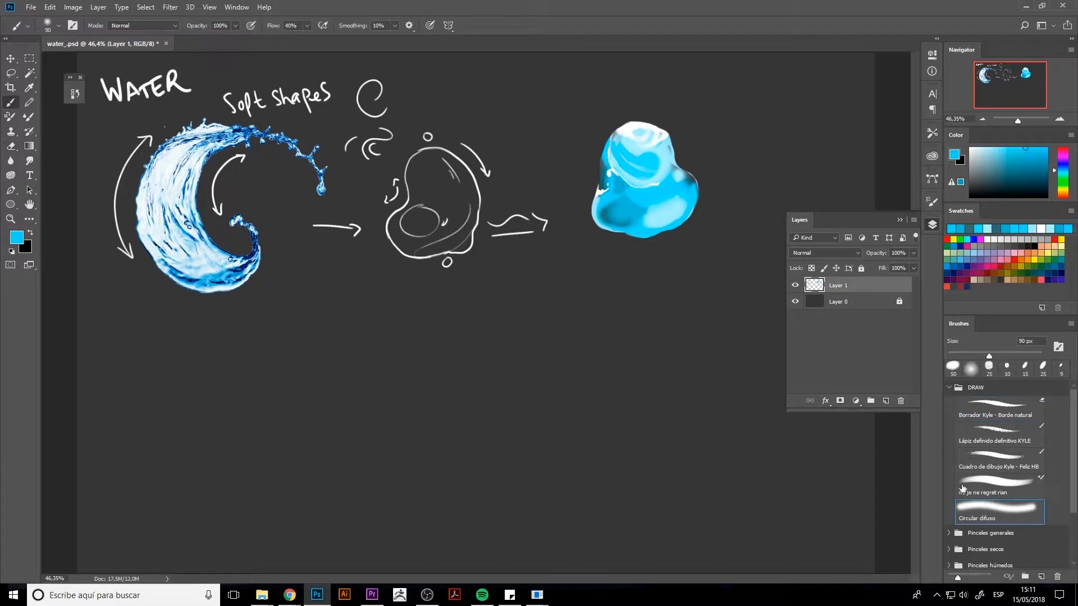
pyautogui.click(967, 487)
pyautogui.click(683, 158)
pyautogui.keyDown('alt'); pyautogui.click(679, 175); pyautogui.keyUp('alt')
pyautogui.keyDown('alt'); pyautogui.click(690, 178); pyautogui.keyUp('alt')
pyautogui.press('[')
pyautogui.click(682, 158)
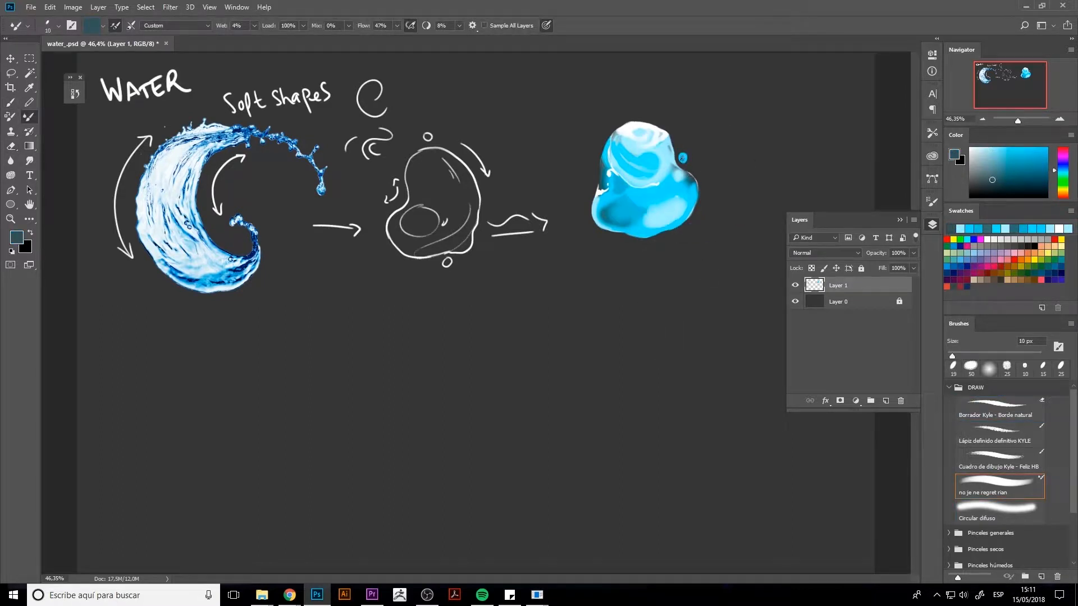
pyautogui.keyDown('alt'); pyautogui.click(665, 133); pyautogui.keyUp('alt')
pyautogui.press('[')
pyautogui.press('[')
pyautogui.click(682, 158)
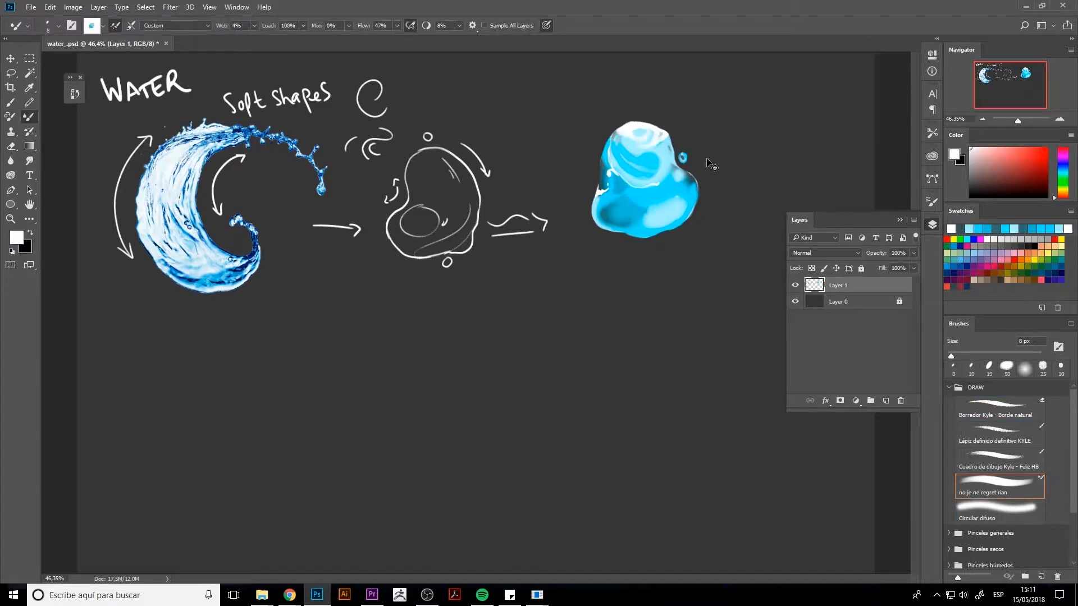
# Paint a light cyan splash sticking out of the blob's upper right with a 25 px mixer brush.
pyautogui.keyDown('alt'); pyautogui.click(679, 175); pyautogui.keyUp('alt')
pyautogui.keyDown('alt'); pyautogui.click(669, 147); pyautogui.keyUp('alt')
pyautogui.press(']')
pyautogui.press(']')
pyautogui.press(']')
pyautogui.press(']')
pyautogui.press(']')
pyautogui.moveTo(676, 141); pyautogui.dragTo(672, 143)
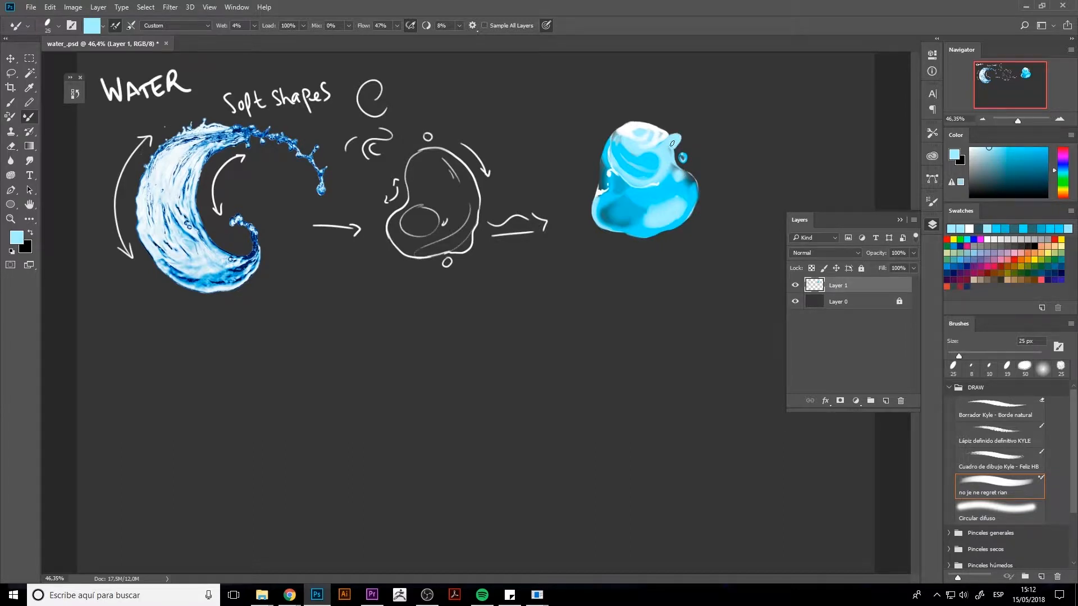
pyautogui.keyDown('alt'); pyautogui.click(672, 143); pyautogui.keyUp('alt')
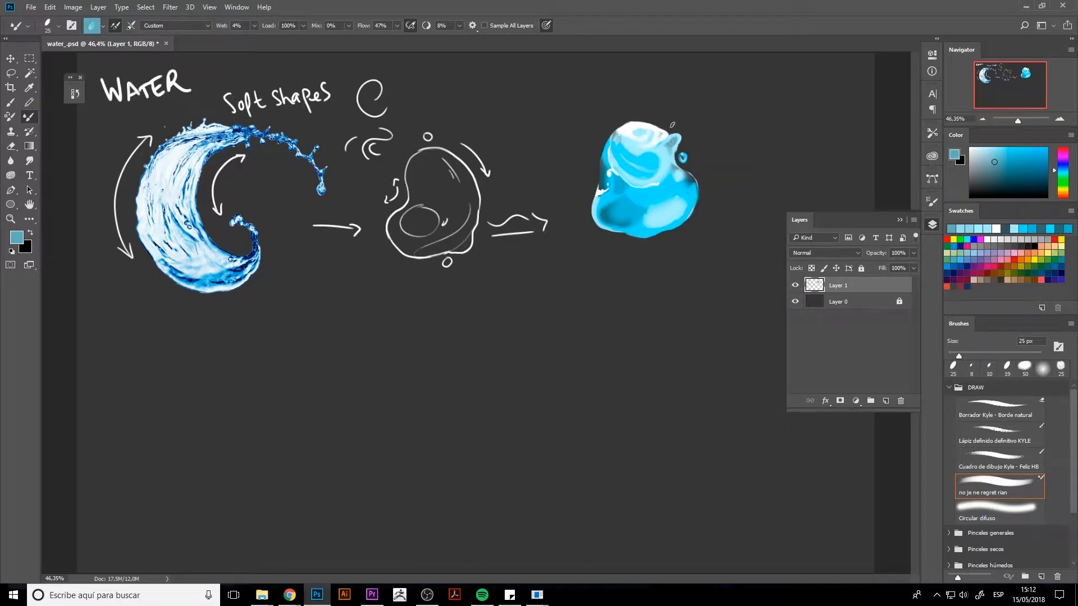
# Paint a second droplet above the splash and shade it with light and dark tones using a 10 px brush.
pyautogui.keyDown('alt'); pyautogui.click(672, 123); pyautogui.keyUp('alt')
pyautogui.press('[')
pyautogui.press('[')
pyautogui.press('[')
pyautogui.keyDown('alt'); pyautogui.click(672, 123); pyautogui.keyUp('alt')
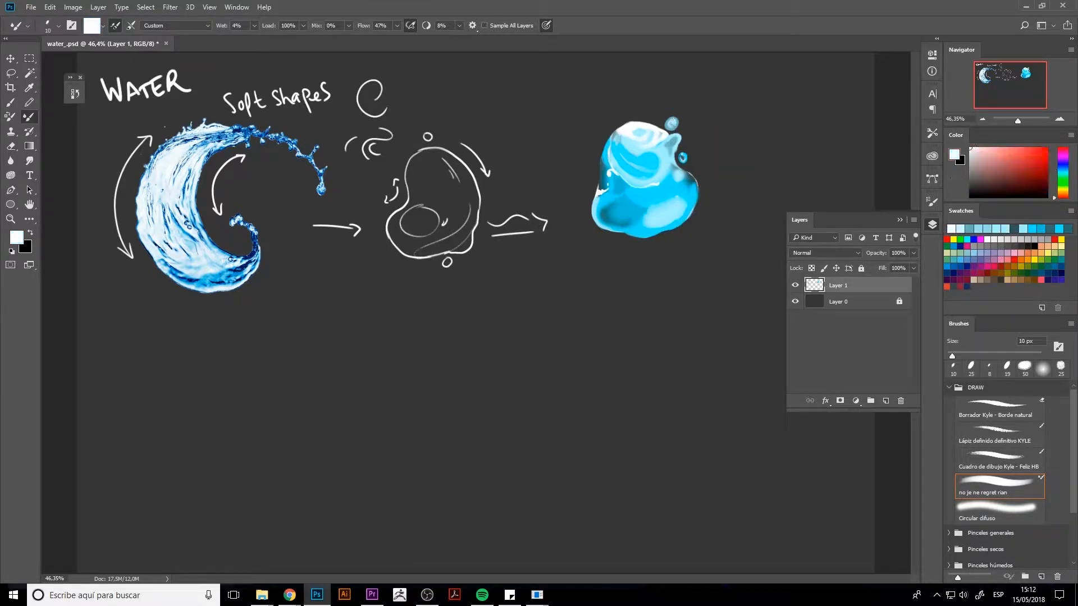
pyautogui.keyDown('alt'); pyautogui.click(672, 123); pyautogui.keyUp('alt')
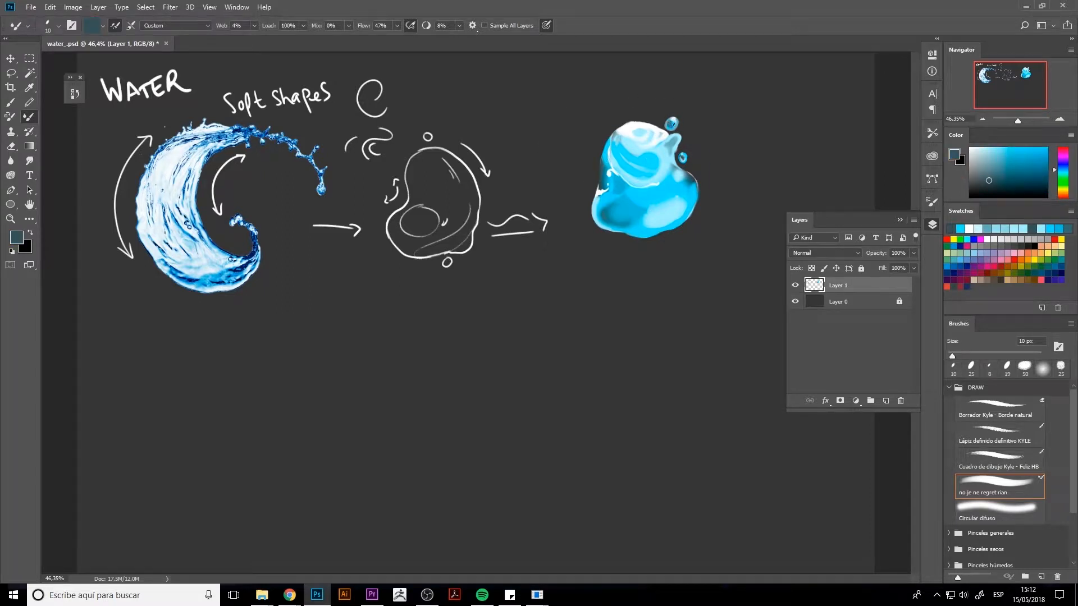
# Add a new layer in Screen mode and paint a soft glow around the blob's top and body with the 175 px Circular difuso brush.
pyautogui.click(886, 401)
pyautogui.click(824, 253)
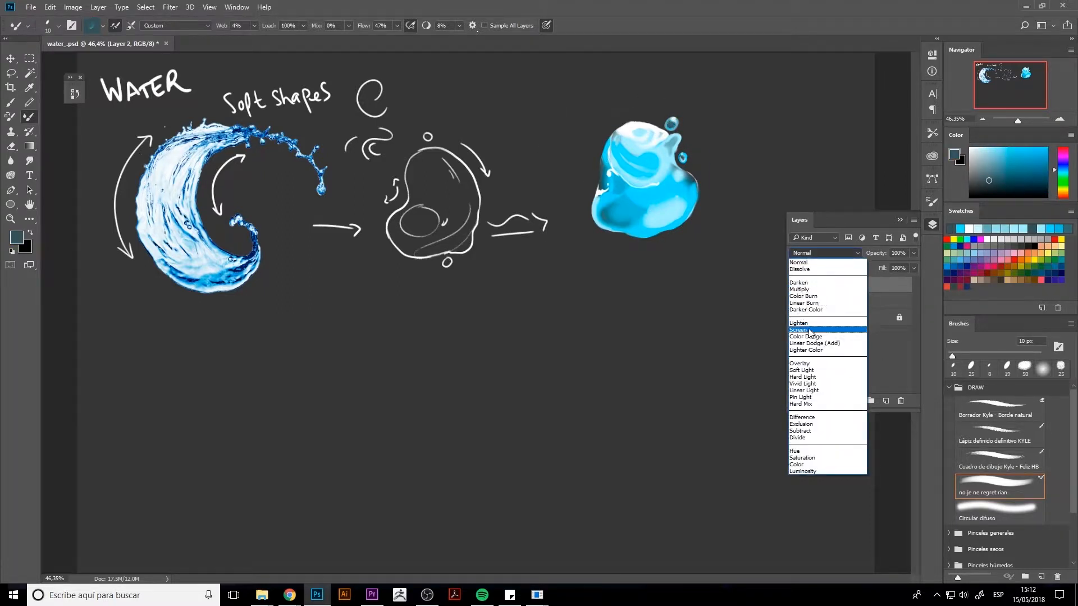
pyautogui.click(808, 331)
pyautogui.click(1004, 512)
pyautogui.moveTo(635, 130); pyautogui.dragTo(648, 138)
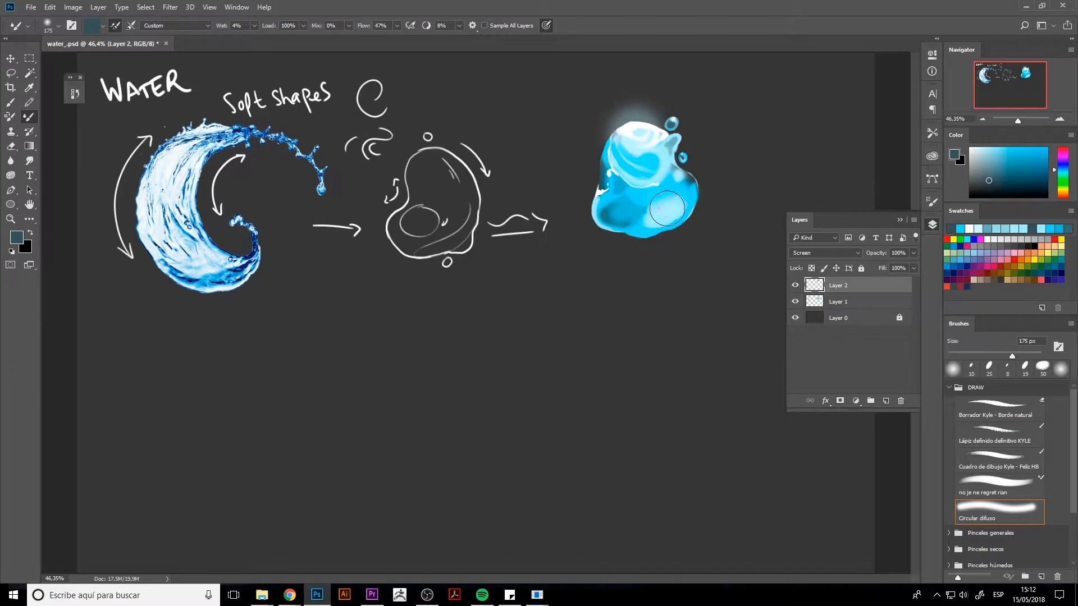
pyautogui.click(1008, 147)
pyautogui.moveTo(1008, 147); pyautogui.dragTo(1005, 147)
pyautogui.moveTo(637, 132)
pyautogui.mouseDown()
pyautogui.moveTo(619, 177)
pyautogui.moveTo(631, 187)
pyautogui.moveTo(613, 199)
pyautogui.moveTo(624, 226)
pyautogui.mouseUp()
# Add a new layer in Overlay mode and brighten the blob's lower body with cyan sampled from the blob.
pyautogui.click(885, 401)
pyautogui.click(825, 253)
pyautogui.click(810, 367)
pyautogui.click(546, 26)
pyautogui.keyDown('alt'); pyautogui.click(664, 173); pyautogui.keyUp('alt')
pyautogui.moveTo(639, 183)
pyautogui.mouseDown()
pyautogui.moveTo(624, 182)
pyautogui.moveTo(674, 207)
pyautogui.mouseUp()
# Tint the blob's glow and the droplets with a more saturated blue, reducing the soft brush to 60 px.
pyautogui.click(1063, 166)
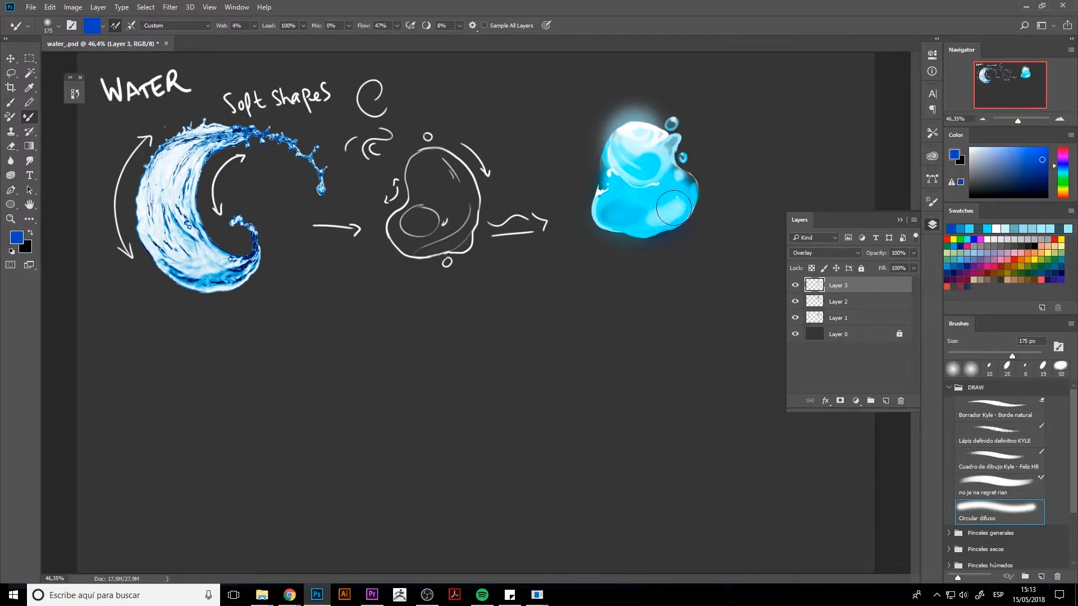
pyautogui.moveTo(642, 163)
pyautogui.mouseDown()
pyautogui.moveTo(665, 166)
pyautogui.moveTo(655, 149)
pyautogui.moveTo(674, 122)
pyautogui.mouseUp()
pyautogui.press('[')
pyautogui.press('[')
pyautogui.press('[')
pyautogui.press('[')
pyautogui.press('[')
pyautogui.press('[')
pyautogui.press('[')
pyautogui.keyDown('alt'); pyautogui.click(662, 179); pyautogui.keyUp('alt')
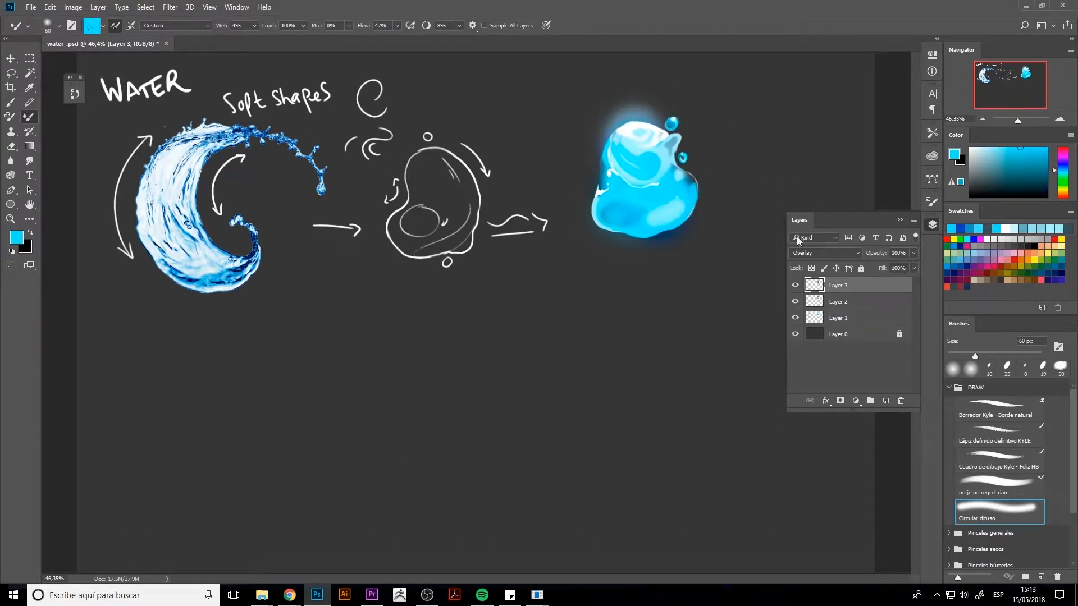
# Add another layer in Screen mode and paint a small white glow on the droplets with a soft 40 px brush.
pyautogui.click(969, 148)
pyautogui.press('[')
pyautogui.press('[')
pyautogui.click(886, 401)
pyautogui.click(825, 253)
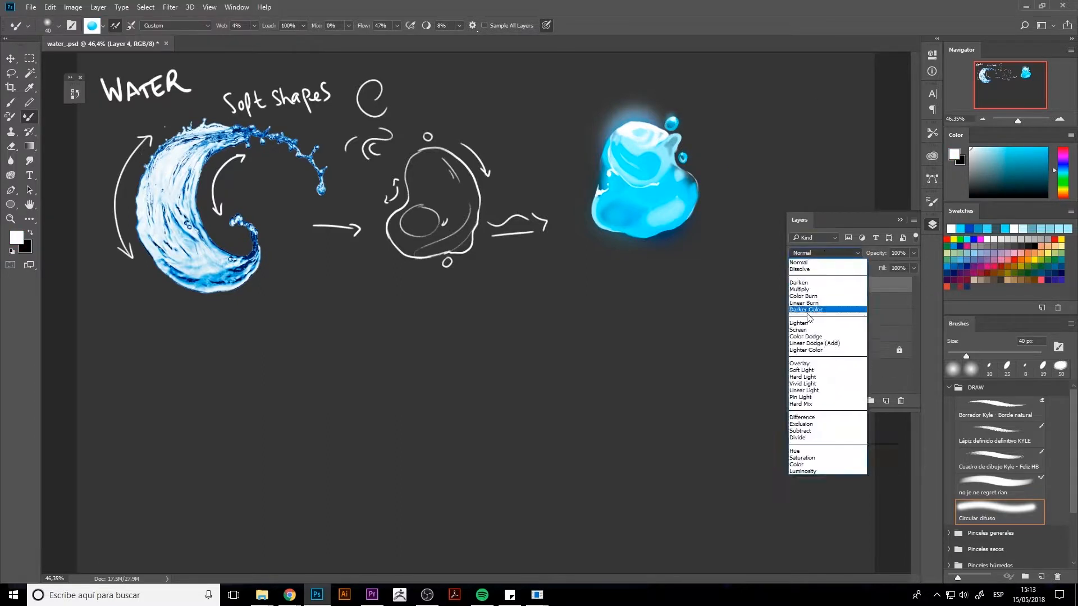
pyautogui.click(808, 329)
pyautogui.moveTo(670, 117); pyautogui.dragTo(674, 116)
pyautogui.press('[')
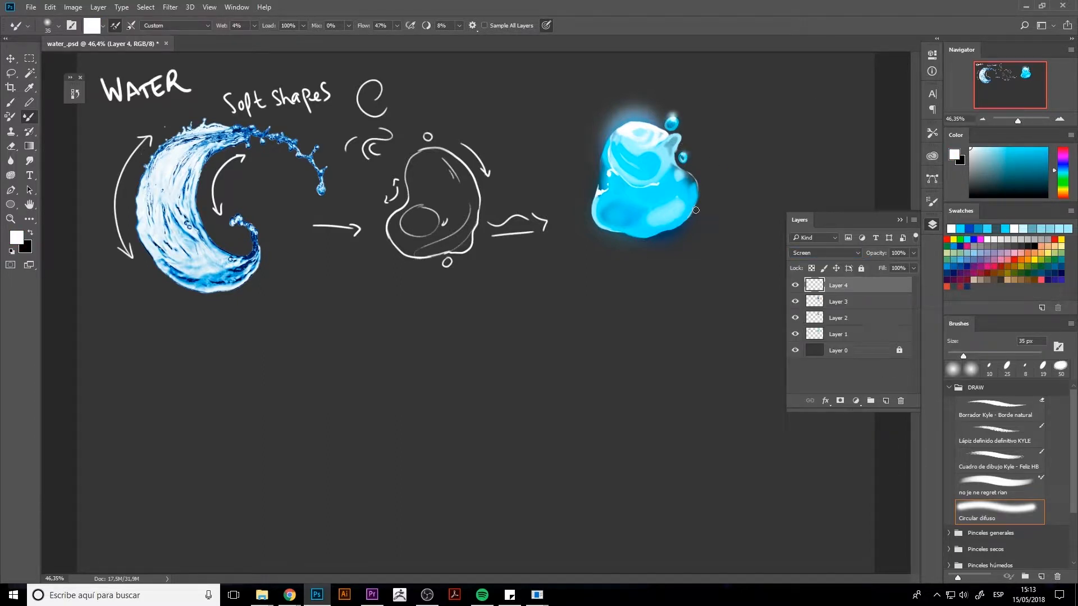
# Paint white light spots on the blob's lower edge and upper left with the soft brush at 50 to 80 px.
pyautogui.press(']')
pyautogui.press(']')
pyautogui.press(']')
pyautogui.moveTo(695, 210)
pyautogui.mouseDown()
pyautogui.moveTo(679, 223)
pyautogui.moveTo(658, 218)
pyautogui.mouseUp()
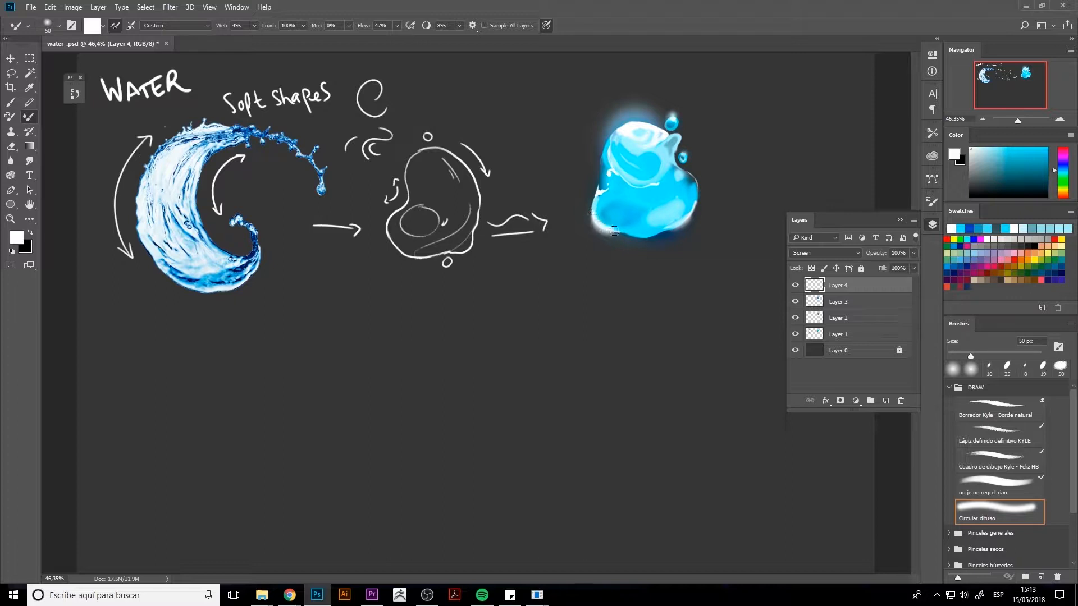
pyautogui.press(']')
pyautogui.press(']')
pyautogui.press(']')
pyautogui.click(604, 156)
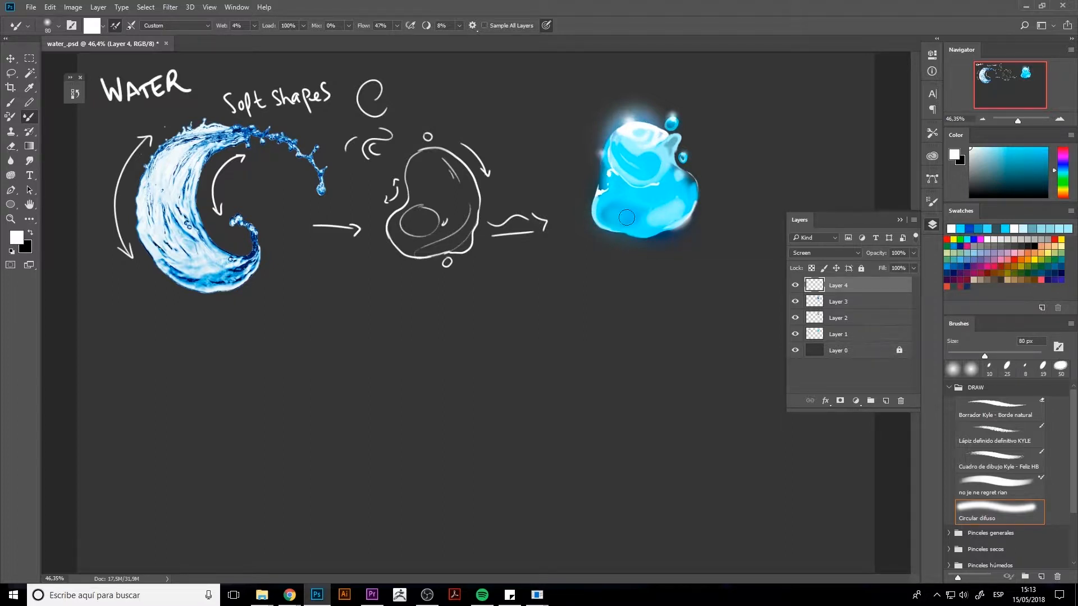
# Group the three glow layers, compare the blob with and without the group, and lower the group's opacity slightly.
pyautogui.keyDown('shift'); pyautogui.click(866, 315); pyautogui.keyUp('shift')
pyautogui.hotkey('ctrl', 'g')
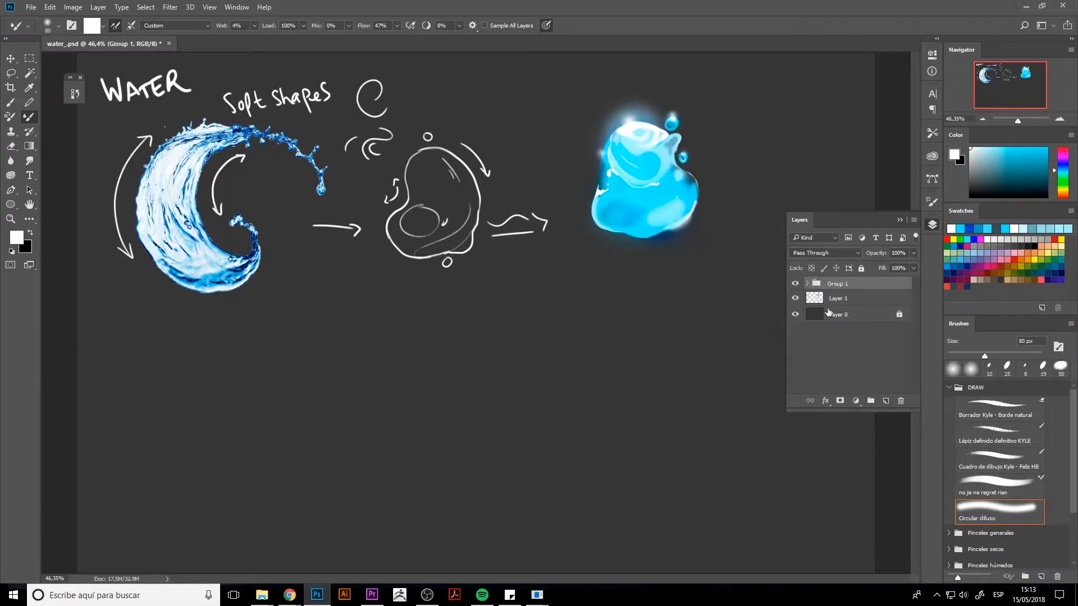
pyautogui.moveTo(883, 267); pyautogui.dragTo(882, 267)
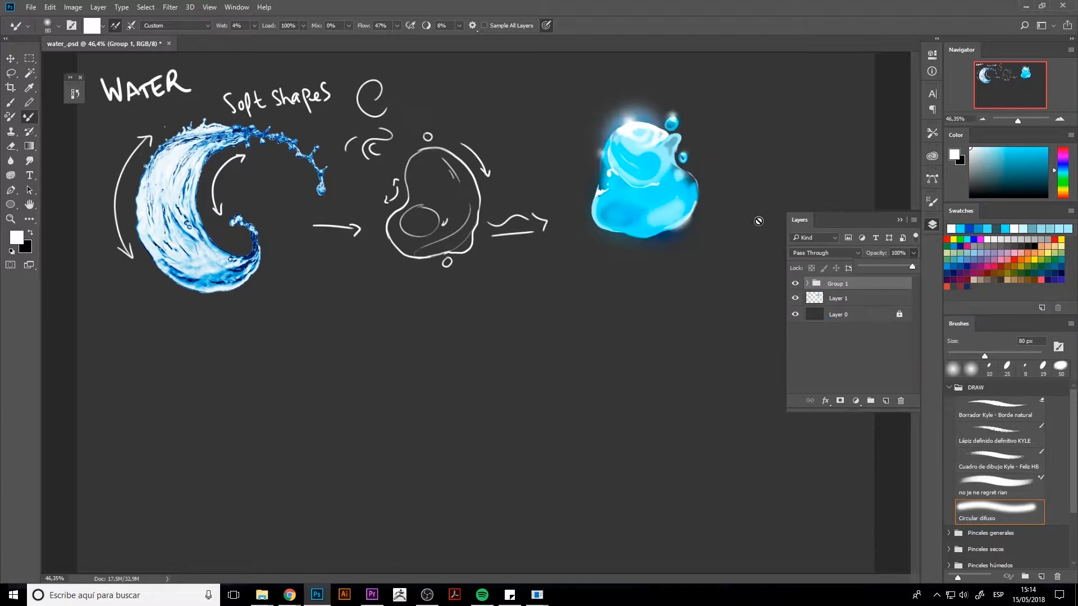
pyautogui.click(794, 283)
pyautogui.click(795, 283)
pyautogui.moveTo(912, 266); pyautogui.dragTo(898, 267)
# Paint dark blue shading into the blob's lower left on Layer 1 with the no je ne regret rian brush at 30 px.
pyautogui.click(831, 298)
pyautogui.press('e')
pyautogui.press('b')
pyautogui.keyDown('alt'); pyautogui.click(618, 219); pyautogui.keyUp('alt')
pyautogui.click(984, 491)
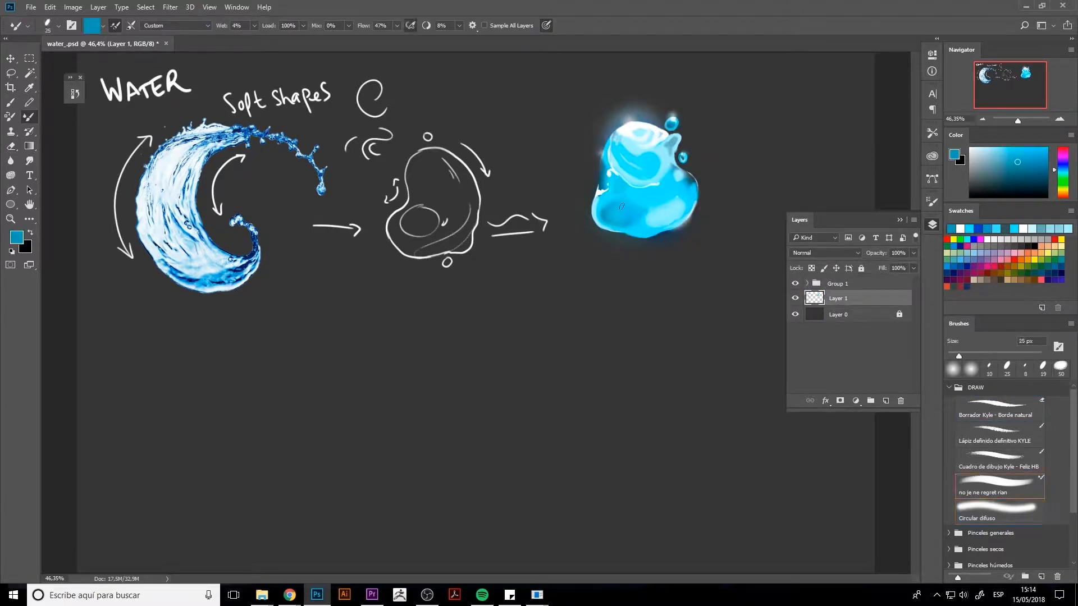
pyautogui.press(']')
pyautogui.keyDown('alt'); pyautogui.click(600, 170); pyautogui.keyUp('alt')
pyautogui.moveTo(603, 211); pyautogui.dragTo(620, 216)
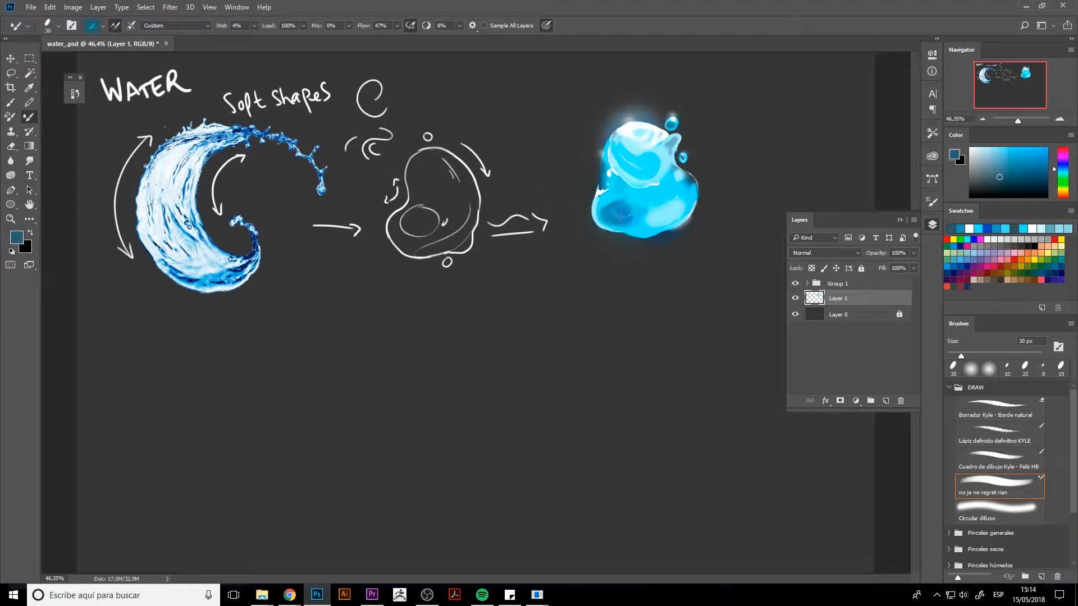
# Set the mixer brush's wetness to 0% and strengthen the dark shape in the blob's lower left at 50 px.
pyautogui.press('0')
pyautogui.press('0')
pyautogui.press(']')
pyautogui.press(']')
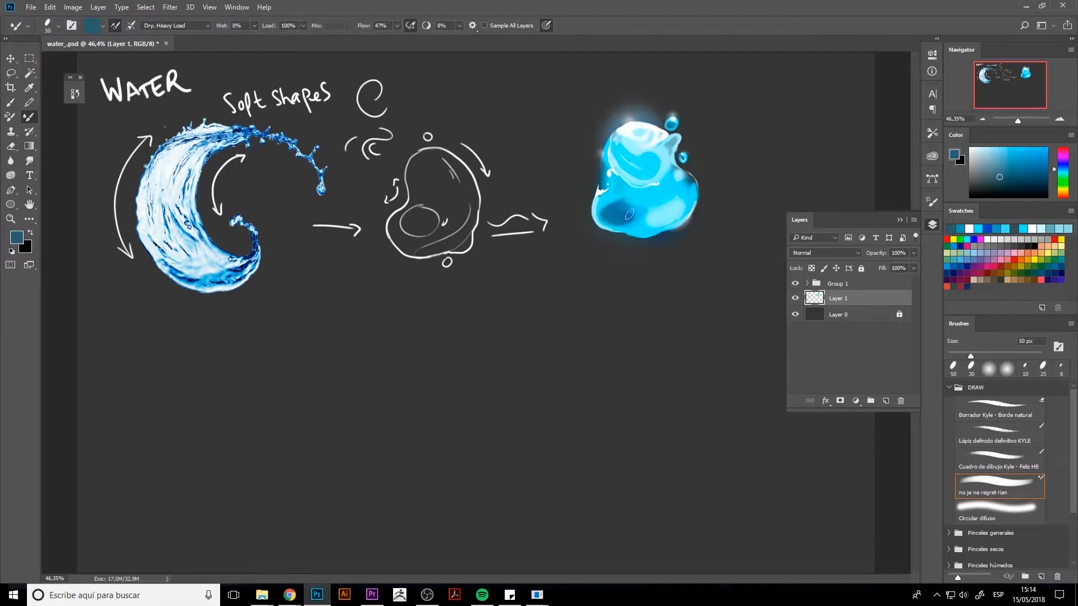
pyautogui.moveTo(621, 202); pyautogui.dragTo(622, 222)
# Refine the dark shape's edge with sampled cyan and add thin white highlight lines across the blob's lower body.
pyautogui.keyDown('alt'); pyautogui.click(633, 194); pyautogui.keyUp('alt')
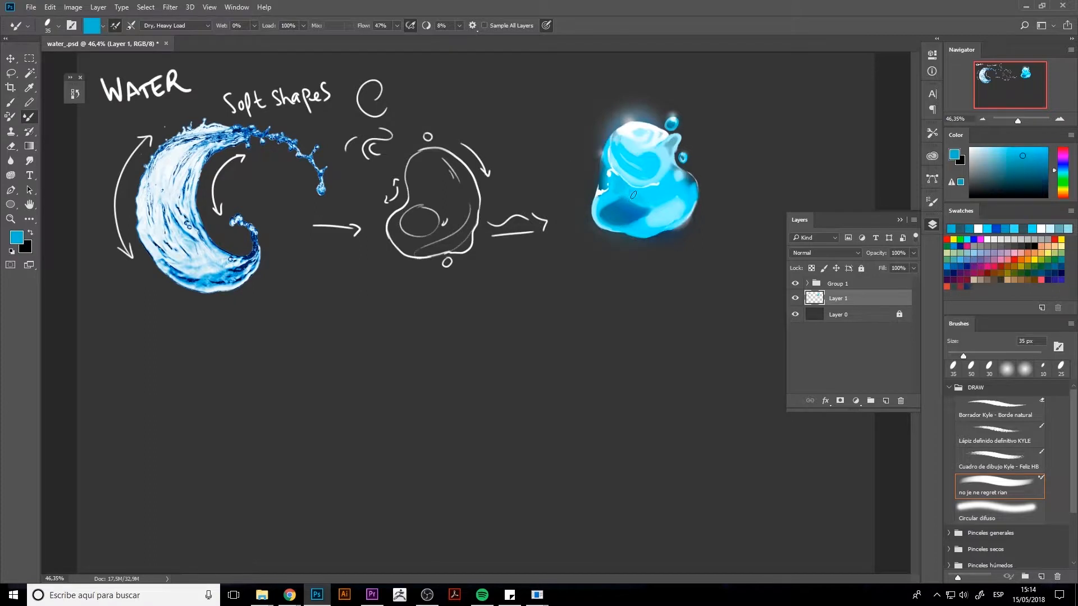
pyautogui.press('[')
pyautogui.click(977, 229)
pyautogui.press('b')
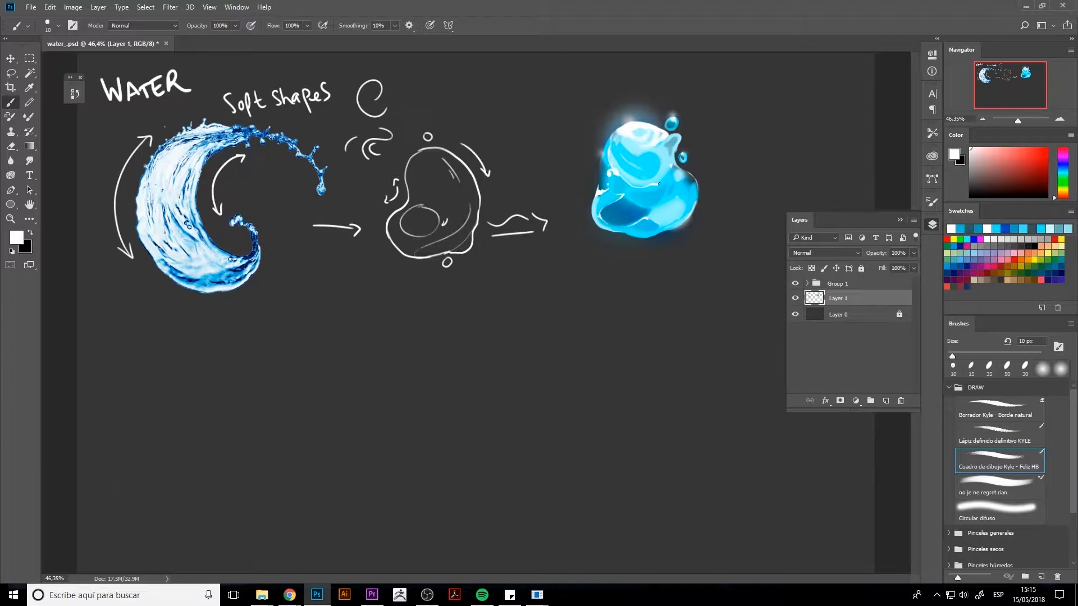
# Merge Group 1 with Layer 1 into a single layer.
pyautogui.press('m')
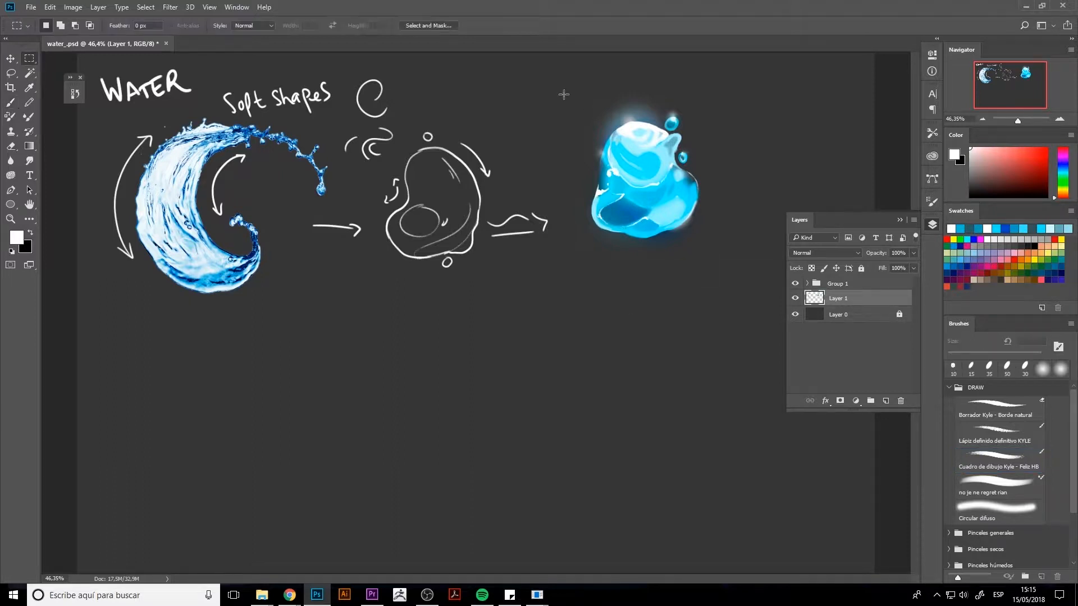
pyautogui.keyDown('ctrl'); pyautogui.click(867, 286); pyautogui.keyUp('ctrl')
pyautogui.hotkey('ctrl', 'e')
# Select the painted blob, move it closer to the second arrow and rotate it clockwise with Free Transform.
pyautogui.moveTo(572, 94); pyautogui.dragTo(764, 333)
pyautogui.hotkey('ctrl', 't')
pyautogui.moveTo(646, 225); pyautogui.dragTo(618, 258)
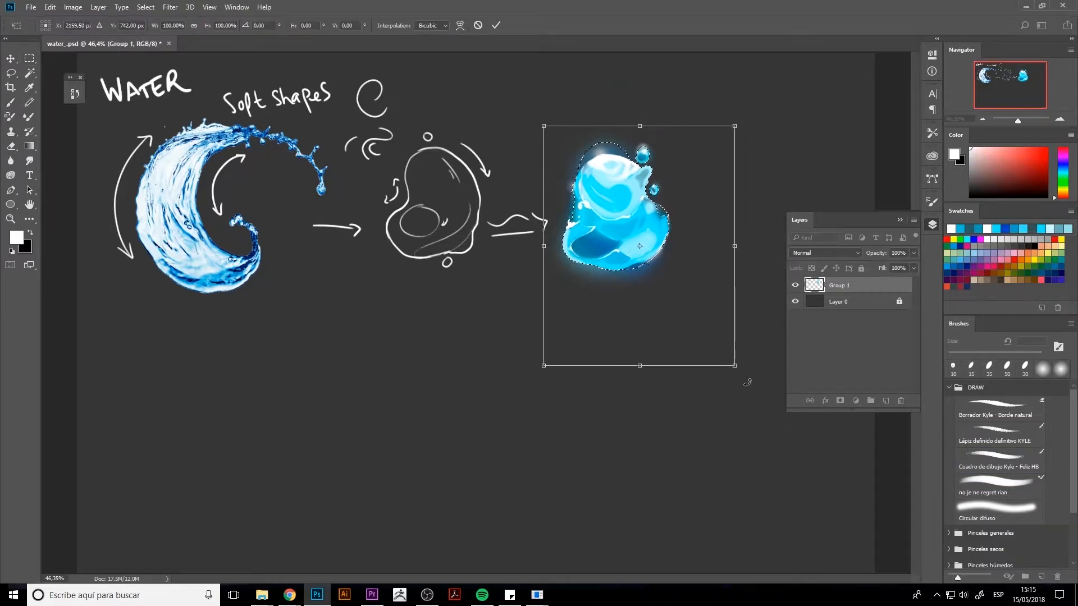
pyautogui.moveTo(748, 382); pyautogui.dragTo(702, 408)
pyautogui.moveTo(647, 185); pyautogui.dragTo(641, 186)
pyautogui.press('Return')
pyautogui.hotkey('ctrl', 'd')
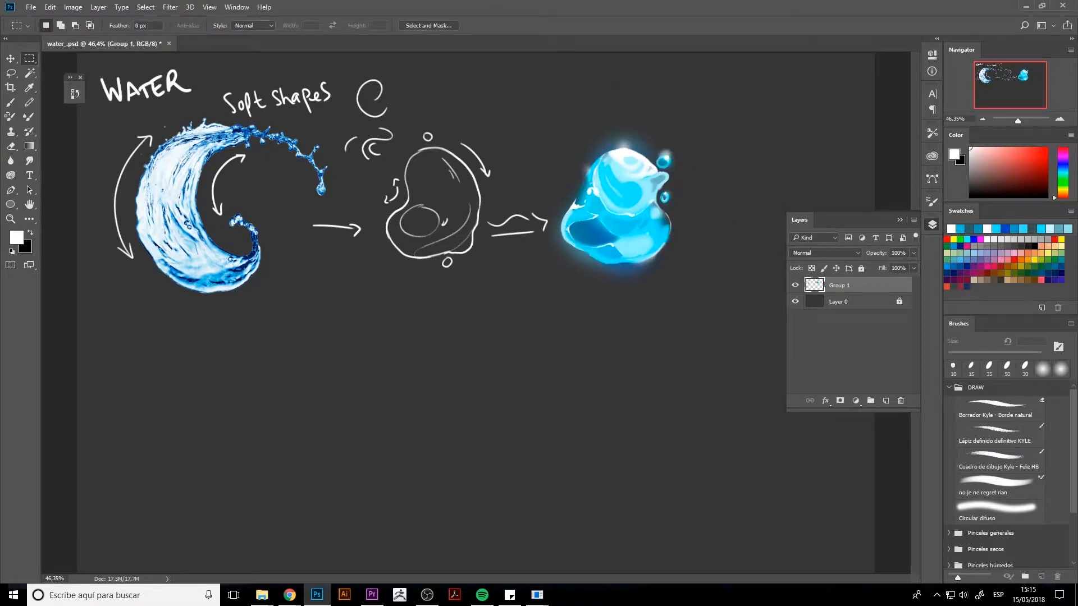
# Copy the blue blob onto a new layer and place the copy below the reference wave.
pyautogui.moveTo(547, 82); pyautogui.dragTo(702, 313)
pyautogui.hotkey('ctrl', 'c')
pyautogui.hotkey('ctrl', 'v')
pyautogui.hotkey('ctrl', 'v')
pyautogui.hotkey('ctrl', 'z')
pyautogui.hotkey('ctrl', 't')
pyautogui.moveTo(623, 224); pyautogui.dragTo(190, 416)
pyautogui.press('Return')
# Shift the copied blob's hue to green with Hue/Saturation.
pyautogui.hotkey('ctrl', 'u')
pyautogui.moveTo(740, 157)
pyautogui.mouseDown()
pyautogui.moveTo(705, 159)
pyautogui.moveTo(688, 175)
pyautogui.moveTo(722, 173)
pyautogui.mouseUp()
pyautogui.press('Return')
# Sketch a white curved splash outline with a small round droplet beside the green blob using the 10 px Cuadro de dibujo Kyle - Feliz HB brush.
pyautogui.press('e')
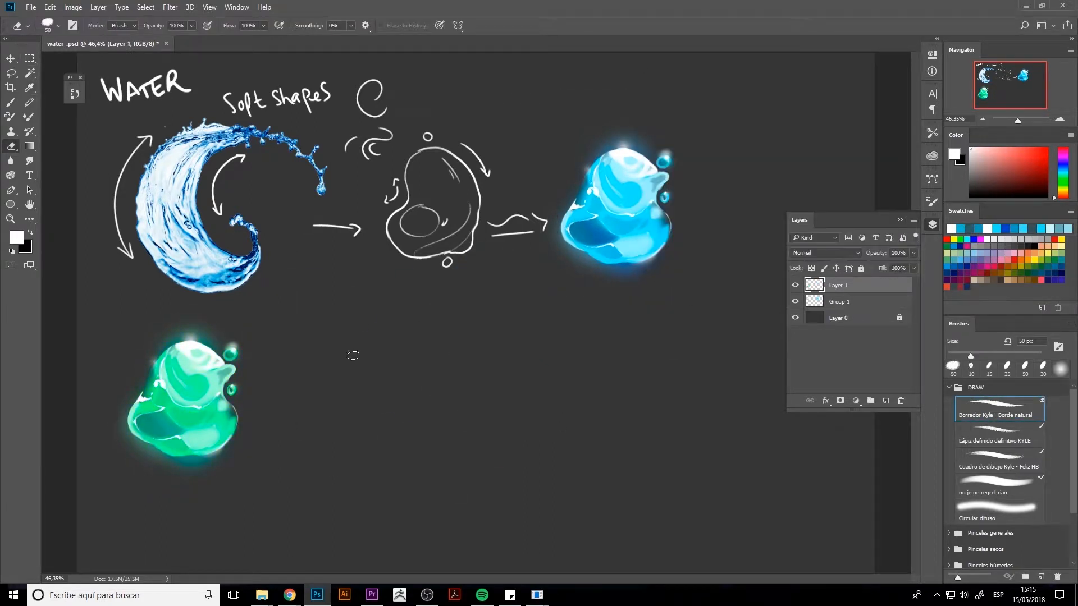
pyautogui.press('b')
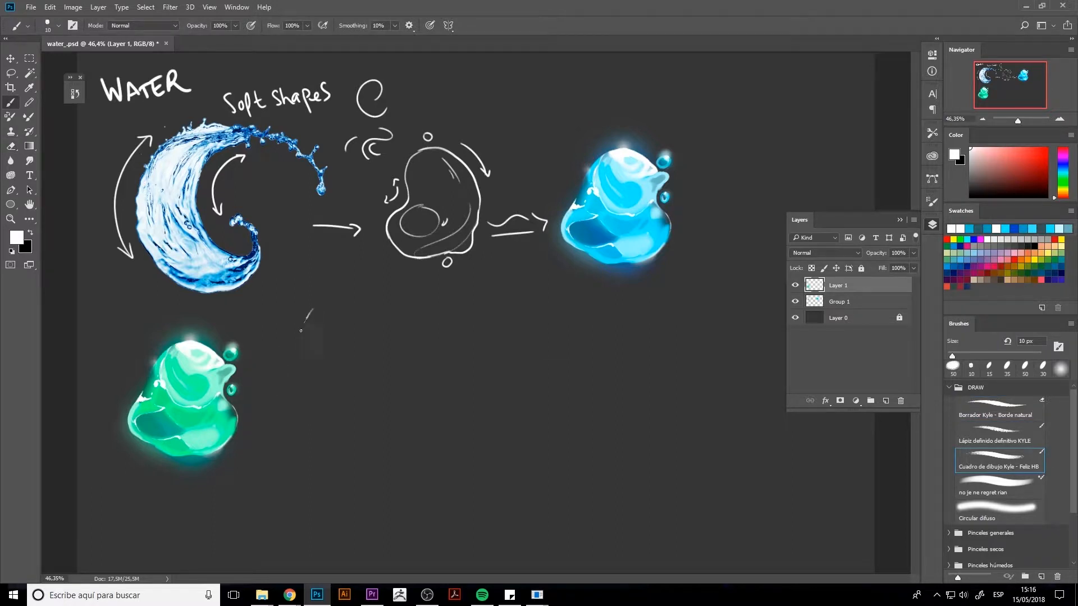
pyautogui.moveTo(300, 331); pyautogui.dragTo(325, 401)
pyautogui.hotkey('ctrl', 'z')
pyautogui.moveTo(297, 329)
pyautogui.mouseDown()
pyautogui.moveTo(285, 353)
pyautogui.moveTo(348, 433)
pyautogui.mouseUp()
pyautogui.moveTo(290, 352)
pyautogui.mouseDown()
pyautogui.moveTo(309, 325)
pyautogui.moveTo(373, 418)
pyautogui.moveTo(305, 372)
pyautogui.moveTo(291, 453)
pyautogui.moveTo(327, 293)
pyautogui.moveTo(312, 308)
pyautogui.mouseUp()
pyautogui.hotkey('ctrl', 'alt', 'z')
pyautogui.hotkey('ctrl', 'alt', 'z')
pyautogui.hotkey('ctrl', 'z')
pyautogui.moveTo(329, 335)
pyautogui.mouseDown()
pyautogui.moveTo(292, 333)
pyautogui.moveTo(287, 454)
pyautogui.moveTo(331, 311)
pyautogui.moveTo(305, 328)
pyautogui.mouseUp()
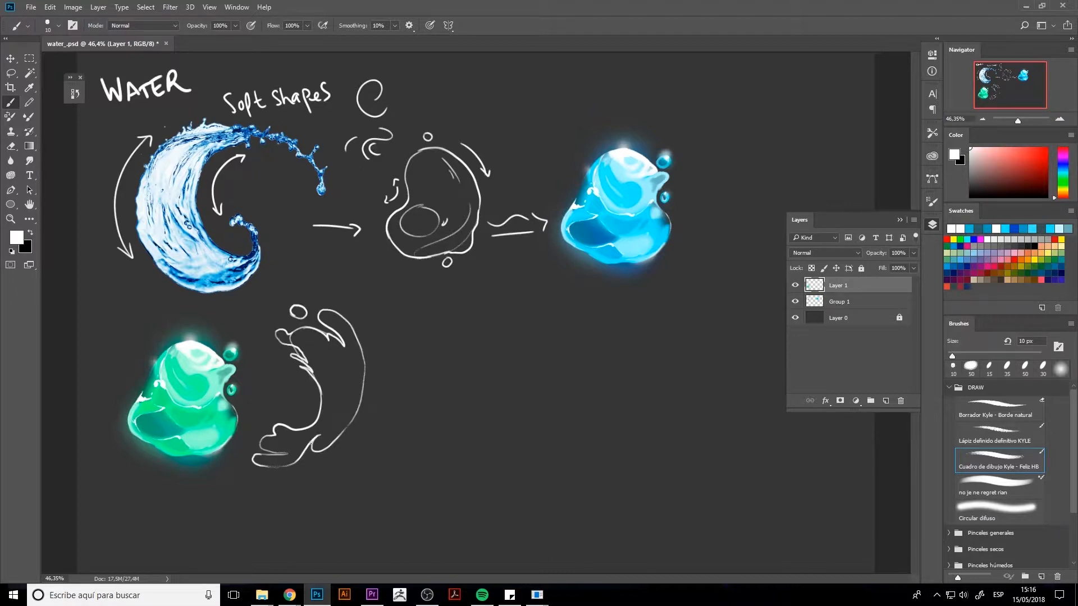
pyautogui.press('e')
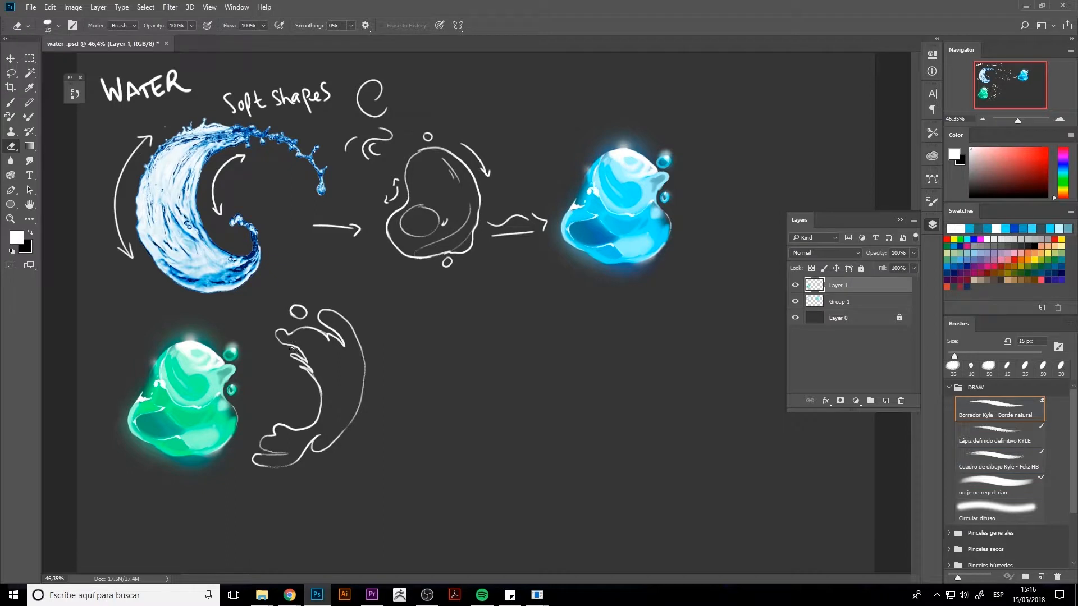
# Fill the lower part of the splash outline with cyan sampled from the blue blob.
pyautogui.keyDown('alt'); pyautogui.click(605, 257); pyautogui.keyUp('alt')
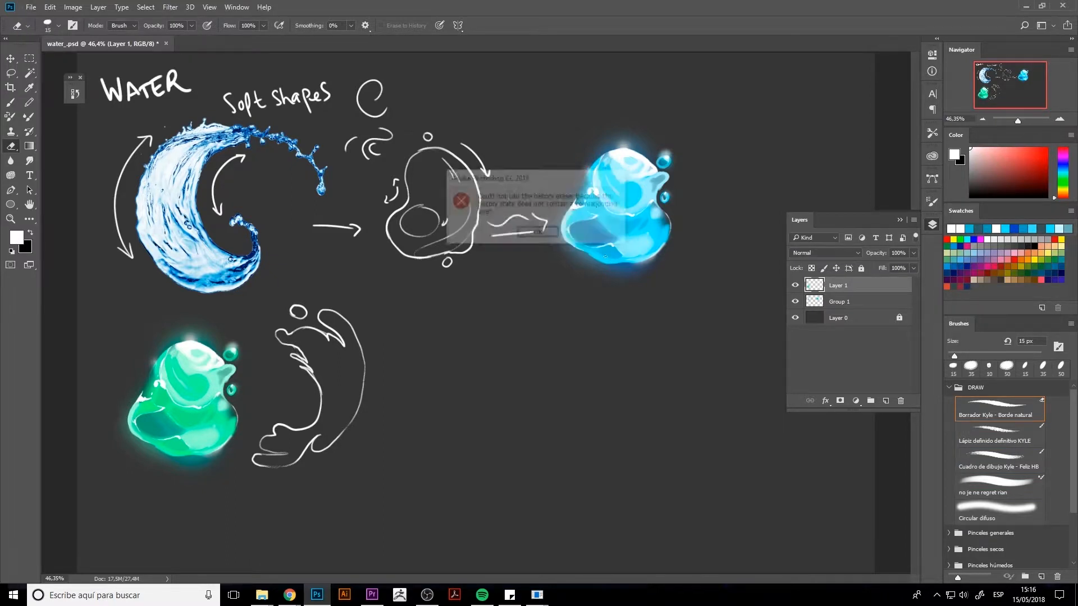
pyautogui.click(10, 102)
pyautogui.keyDown('alt'); pyautogui.click(582, 213); pyautogui.keyUp('alt')
pyautogui.moveTo(285, 435)
pyautogui.mouseDown()
pyautogui.moveTo(269, 447)
pyautogui.moveTo(303, 437)
pyautogui.moveTo(264, 460)
pyautogui.moveTo(349, 402)
pyautogui.moveTo(331, 427)
pyautogui.mouseUp()
# Blend cyan and a darker sampled blue into the splash's middle and upper body with the 125 px Circular difuso brush.
pyautogui.click(988, 507)
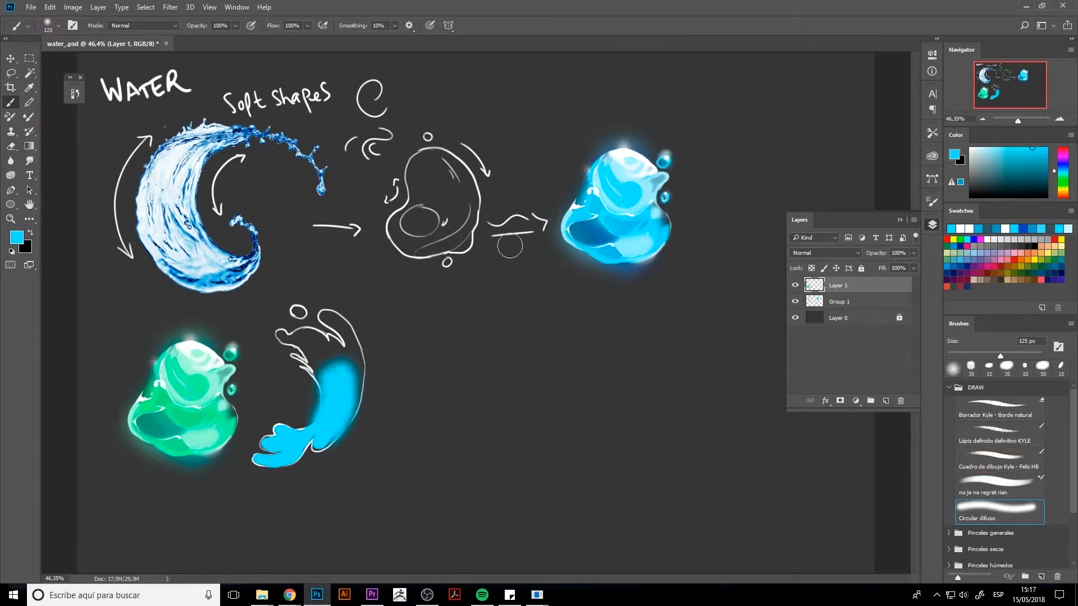
pyautogui.moveTo(337, 387)
pyautogui.mouseDown()
pyautogui.moveTo(331, 359)
pyautogui.moveTo(315, 349)
pyautogui.moveTo(328, 420)
pyautogui.moveTo(332, 407)
pyautogui.mouseUp()
pyautogui.keyDown('alt'); pyautogui.click(588, 231); pyautogui.keyUp('alt')
pyautogui.hotkey('ctrl', 'z')
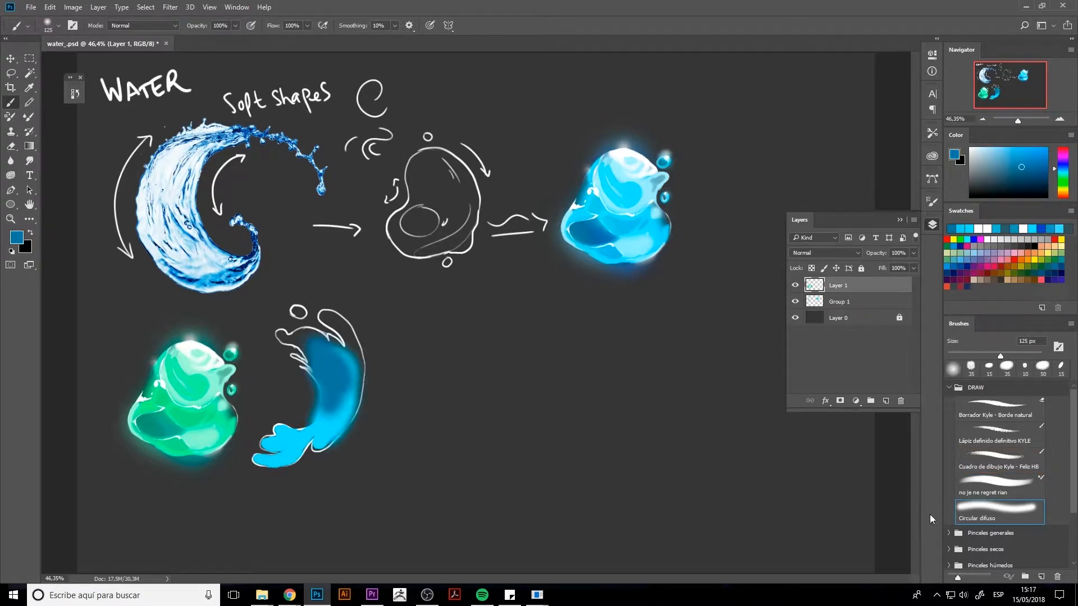
# Paint light cyan tips and flowing strands along the splash's inner curve with the Cuadro de dibujo Kyle - Feliz HB brush at 25 px.
pyautogui.click(996, 458)
pyautogui.click(991, 149)
pyautogui.moveTo(324, 313); pyautogui.dragTo(357, 362)
pyautogui.moveTo(279, 334)
pyautogui.mouseDown()
pyautogui.moveTo(325, 359)
pyautogui.moveTo(293, 346)
pyautogui.moveTo(322, 391)
pyautogui.mouseUp()
pyautogui.moveTo(324, 352); pyautogui.dragTo(330, 404)
pyautogui.moveTo(330, 380); pyautogui.dragTo(310, 425)
pyautogui.moveTo(338, 391); pyautogui.dragTo(330, 406)
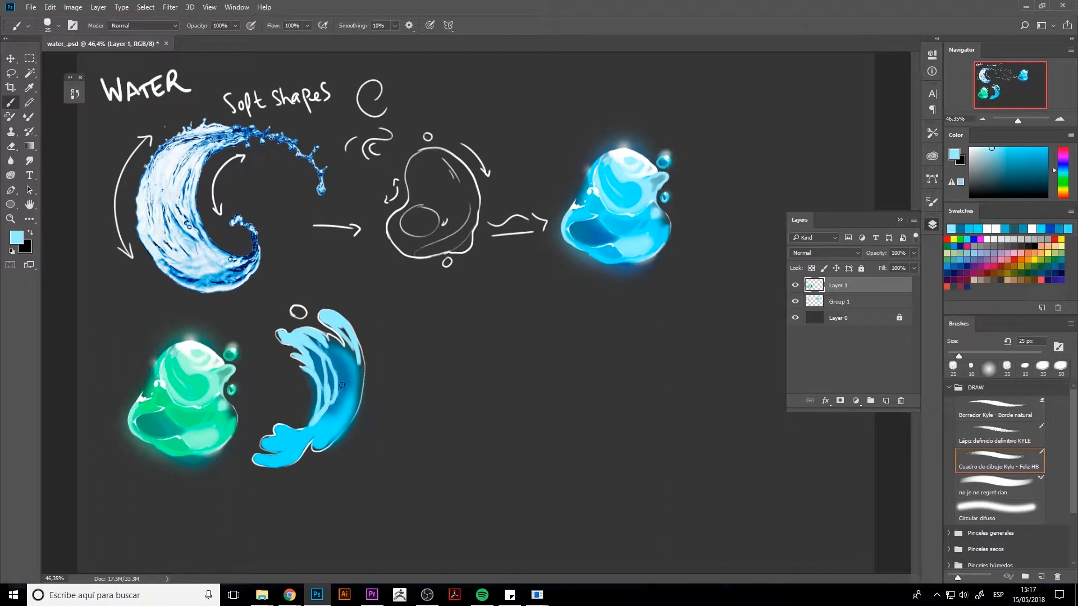
pyautogui.moveTo(332, 336); pyautogui.dragTo(340, 394)
pyautogui.moveTo(326, 336)
pyautogui.mouseDown()
pyautogui.moveTo(335, 345)
pyautogui.moveTo(280, 336)
pyautogui.mouseUp()
# Add soft white highlights to the splash's upper tips and lower fingers with the Circular difuso brush at 25 px.
pyautogui.keyDown('alt'); pyautogui.click(626, 156); pyautogui.keyUp('alt')
pyautogui.click(998, 511)
pyautogui.press(']')
pyautogui.press(']')
pyautogui.press(']')
pyautogui.moveTo(326, 315); pyautogui.dragTo(335, 320)
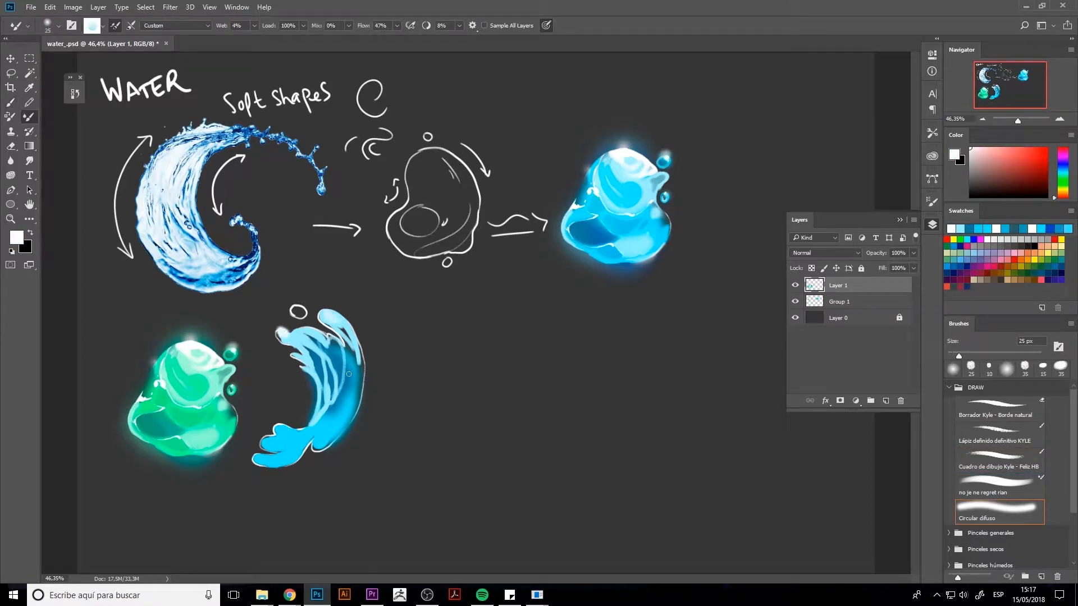
pyautogui.moveTo(279, 428)
pyautogui.mouseDown()
pyautogui.moveTo(315, 427)
pyautogui.moveTo(299, 431)
pyautogui.mouseUp()
# Deepen the gaps between the splash's strands with sampled blues using the Cuadro de dibujo Kyle - Feliz HB brush at 10 to 20 px.
pyautogui.click(977, 460)
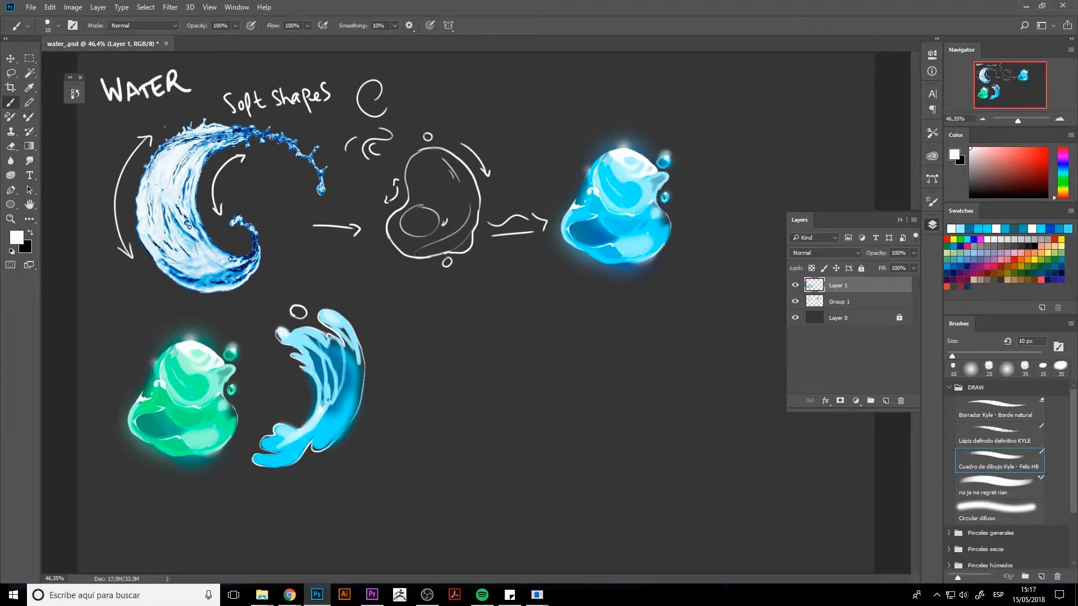
pyautogui.keyDown('alt'); pyautogui.click(344, 365); pyautogui.keyUp('alt')
pyautogui.keyDown('alt'); pyautogui.click(341, 374); pyautogui.keyUp('alt')
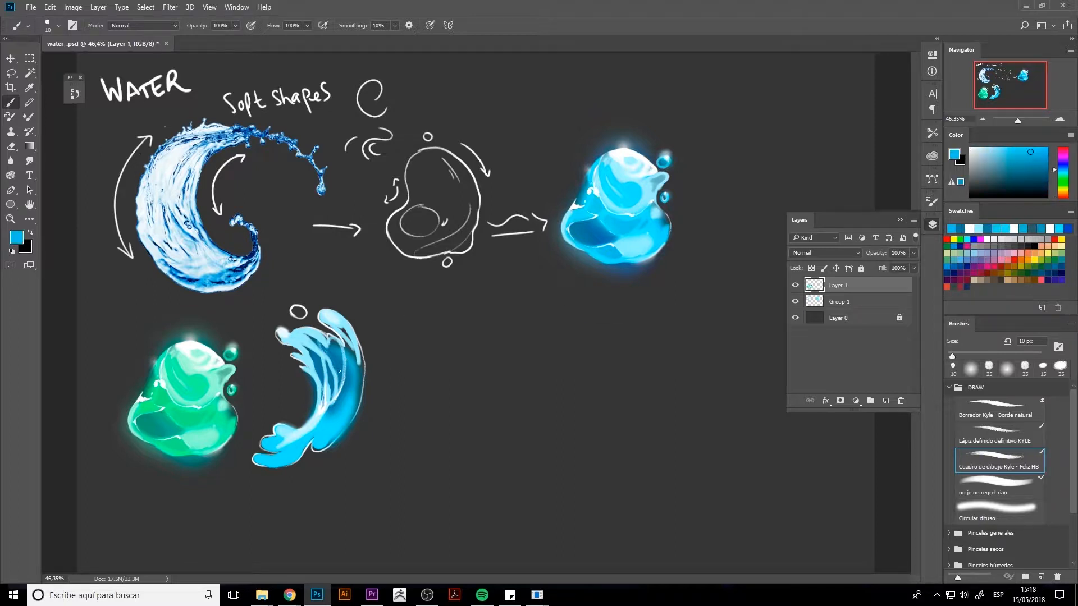
pyautogui.press(']')
pyautogui.keyDown('alt'); pyautogui.click(335, 359); pyautogui.keyUp('alt')
pyautogui.keyDown('alt'); pyautogui.click(330, 357); pyautogui.keyUp('alt')
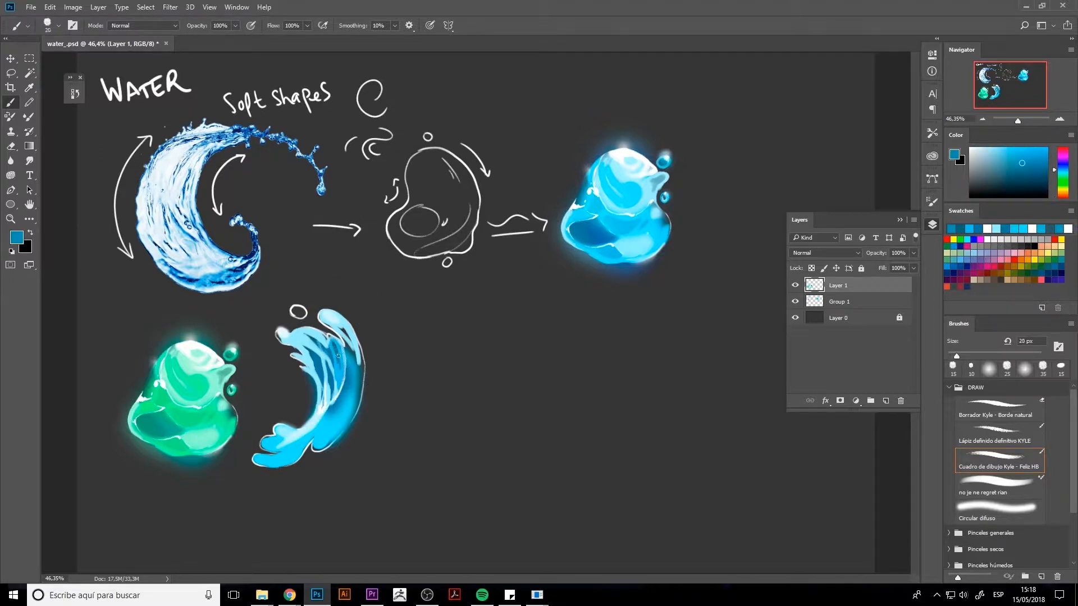
pyautogui.press(']')
pyautogui.press(']')
# Add a new layer in Multiply mode and paint soft blue shading over the splash's strands with an enlarged Circular difuso brush.
pyautogui.click(1005, 516)
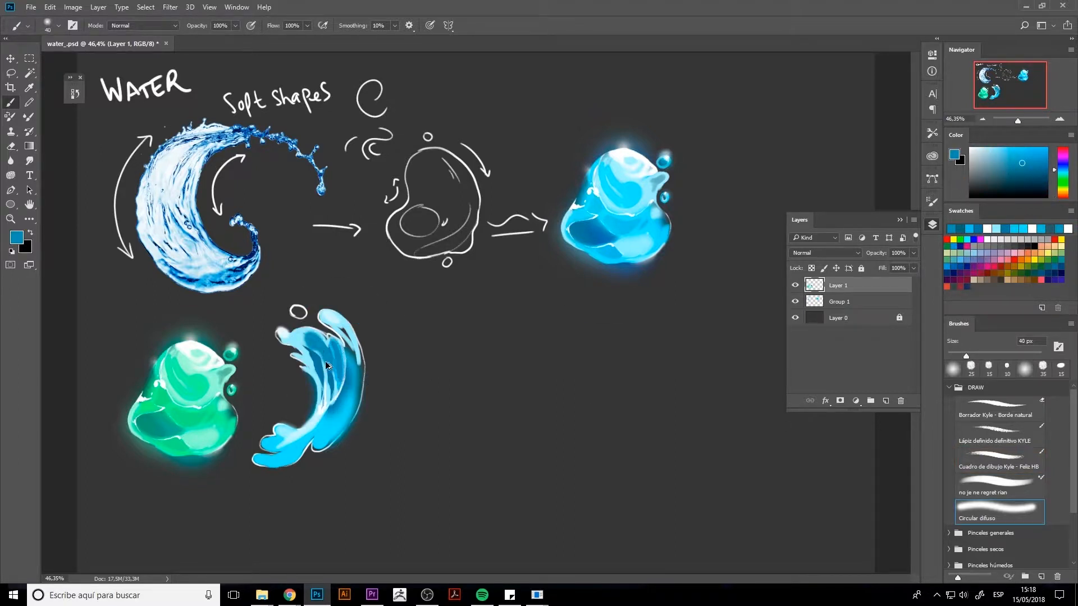
pyautogui.hotkey('ctrl', 'shift', 'alt', 'n')
pyautogui.hotkey('shift', 'alt', 'm')
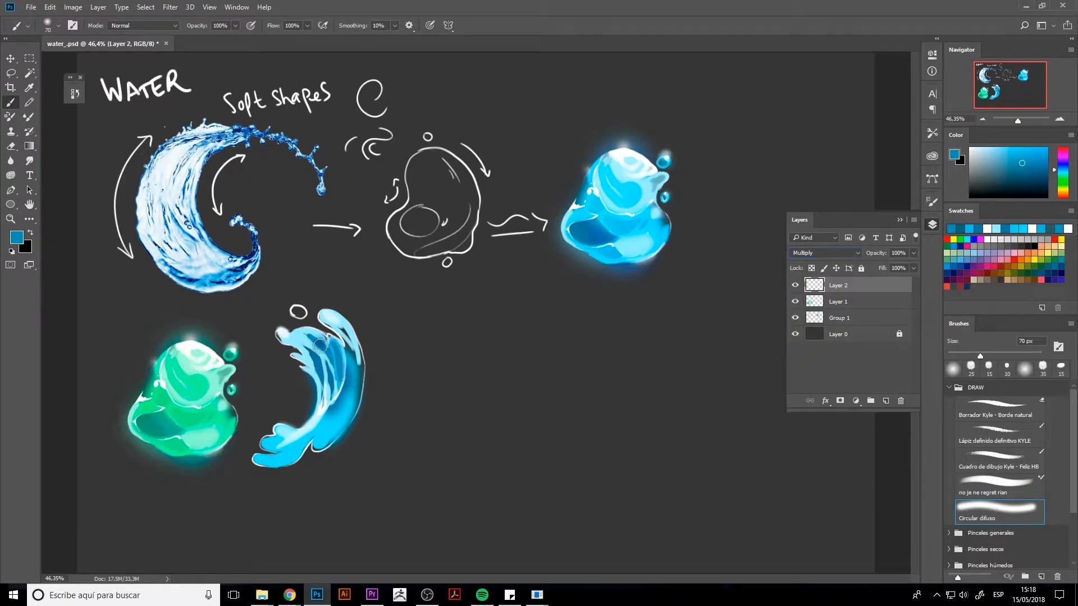
pyautogui.press(']')
pyautogui.press(']')
pyautogui.press(']')
pyautogui.press(']')
pyautogui.press(']')
pyautogui.press(']')
pyautogui.moveTo(317, 349); pyautogui.dragTo(321, 409)
# Change the shading layer's blend mode to Linear Light and merge it with the splash layer.
pyautogui.click(824, 254)
pyautogui.click(808, 390)
pyautogui.hotkey('ctrl', 'e')
# Erase the excess outline around the splash's upper-left tip and inner edge with Borrador Kyle - Borde natural.
pyautogui.press('e')
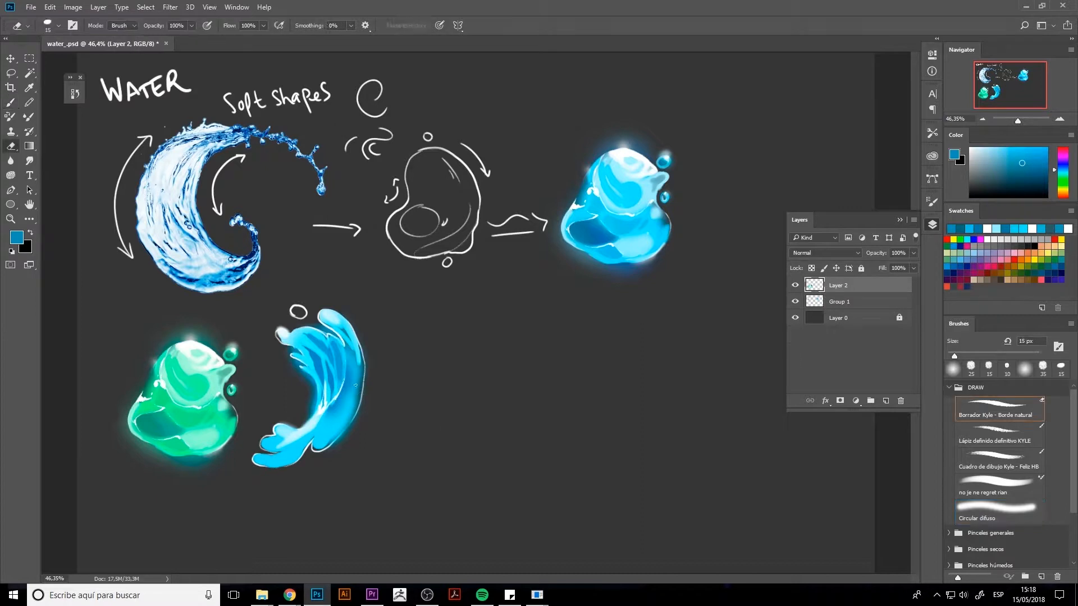
pyautogui.press('[')
pyautogui.press('[')
pyautogui.press('[')
pyautogui.press('[')
pyautogui.moveTo(278, 329); pyautogui.dragTo(279, 339)
pyautogui.press(']')
pyautogui.press(']')
pyautogui.press(']')
pyautogui.moveTo(299, 350); pyautogui.dragTo(308, 415)
# Paint sampled cyan on the splash's outer lower curve with the Cuadro de dibujo Kyle - Feliz HB brush at 25 px.
pyautogui.press('b')
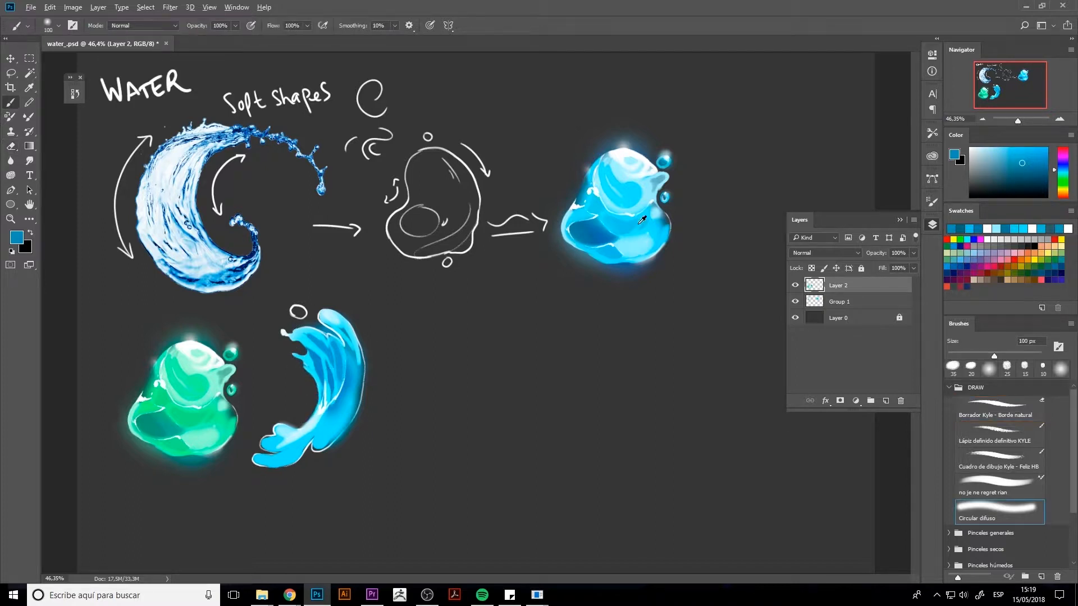
pyautogui.keyDown('alt'); pyautogui.click(601, 216); pyautogui.keyUp('alt')
pyautogui.click(1004, 457)
pyautogui.press(']')
pyautogui.press(']')
pyautogui.press(']')
pyautogui.moveTo(348, 398); pyautogui.dragTo(350, 410)
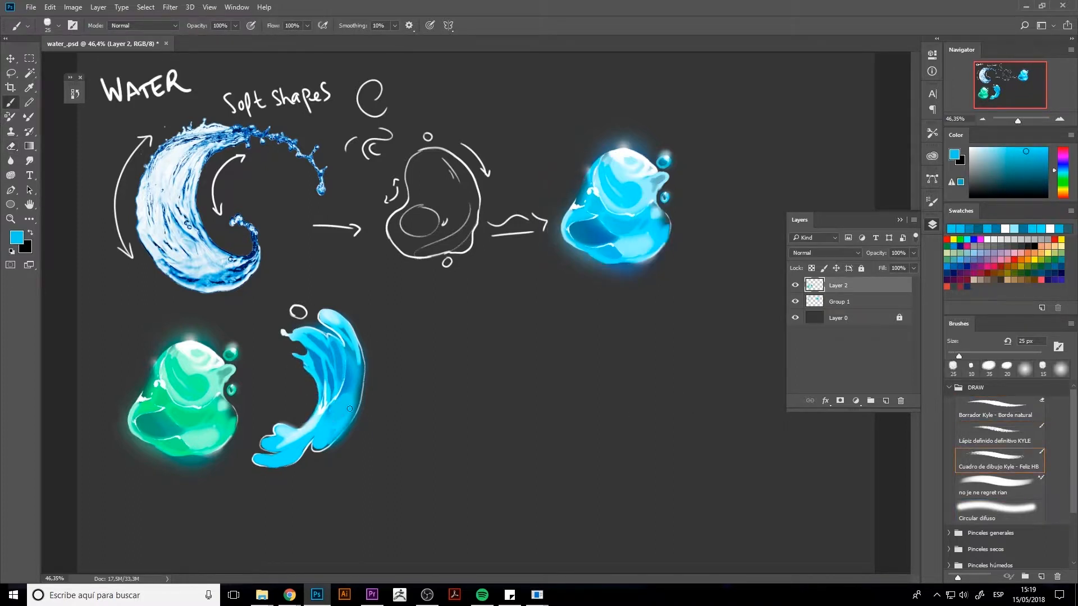
# Shade the splash's lower curve with a sampled darker blue and soften it with the Circular difuso brush at 60 px.
pyautogui.keyDown('alt'); pyautogui.click(598, 220); pyautogui.keyUp('alt')
pyautogui.moveTo(324, 447); pyautogui.dragTo(342, 426)
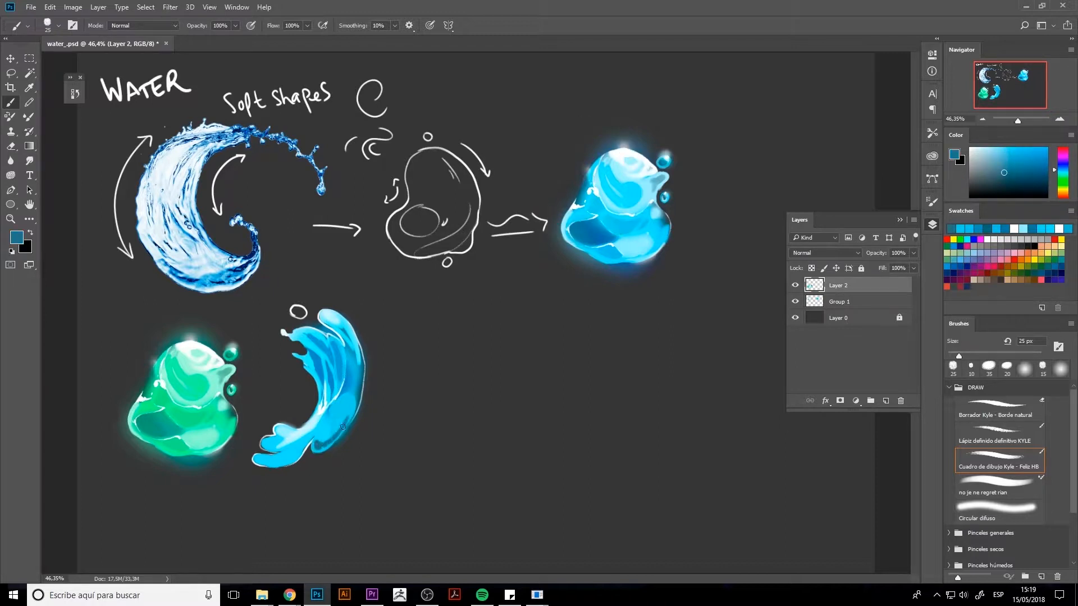
pyautogui.keyDown('alt'); pyautogui.click(589, 231); pyautogui.keyUp('alt')
pyautogui.press('.')
pyautogui.press('.')
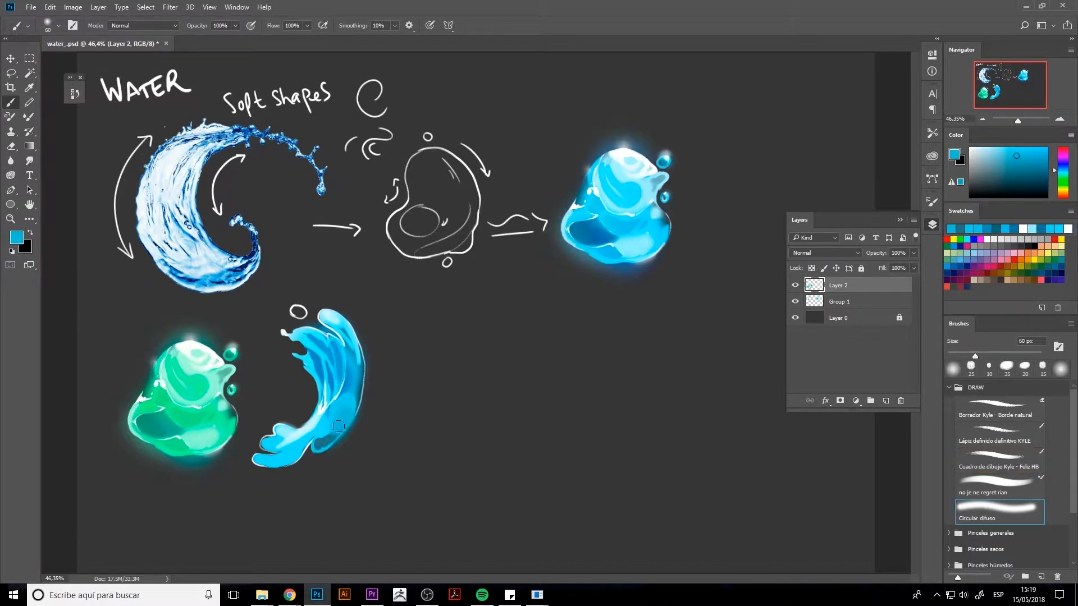
# Paint sampled cyan up the splash's outer curve with the Cuadro de dibujo Kyle - Feliz HB brush at 25 px.
pyautogui.keyDown('alt'); pyautogui.click(595, 196); pyautogui.keyUp('alt')
pyautogui.press(',')
pyautogui.press(',')
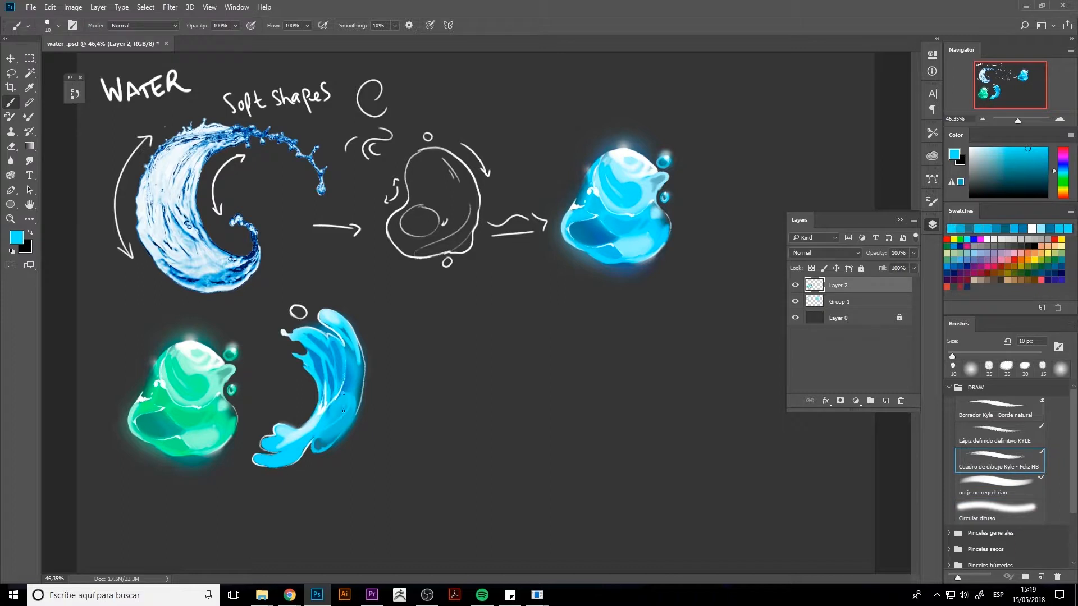
pyautogui.press(']')
pyautogui.press(']')
pyautogui.press(']')
pyautogui.moveTo(333, 439); pyautogui.dragTo(359, 347)
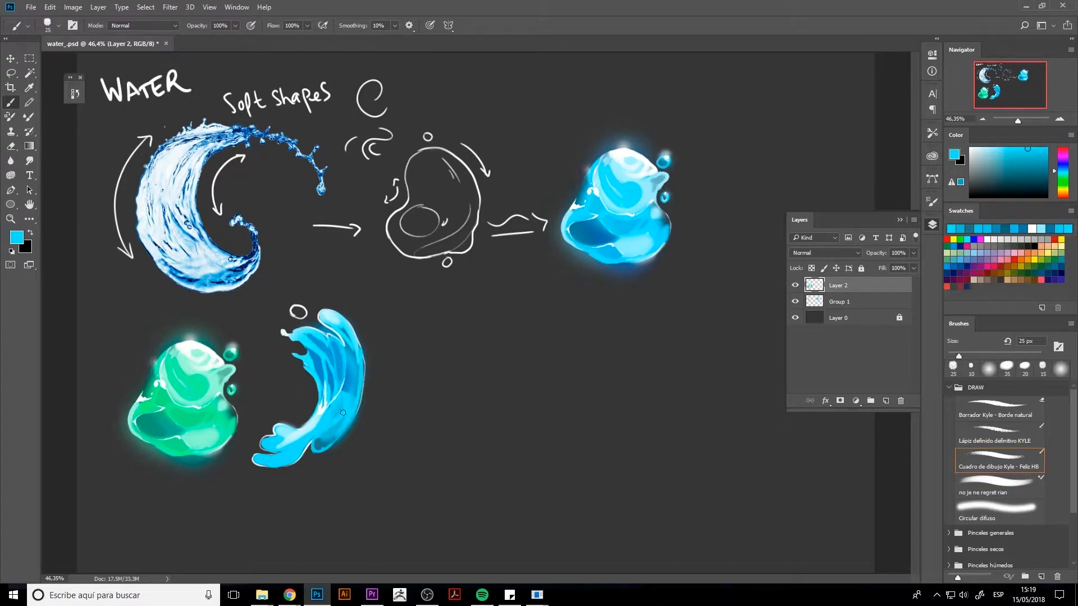
# Paint thin highlights near the splash's outer edge with sampled pale cyan at 9 px.
pyautogui.keyDown('alt'); pyautogui.click(354, 358); pyautogui.keyUp('alt')
pyautogui.keyDown('alt'); pyautogui.click(337, 334); pyautogui.keyUp('alt')
pyautogui.press('[')
pyautogui.press('[')
pyautogui.press('[')
pyautogui.press('[')
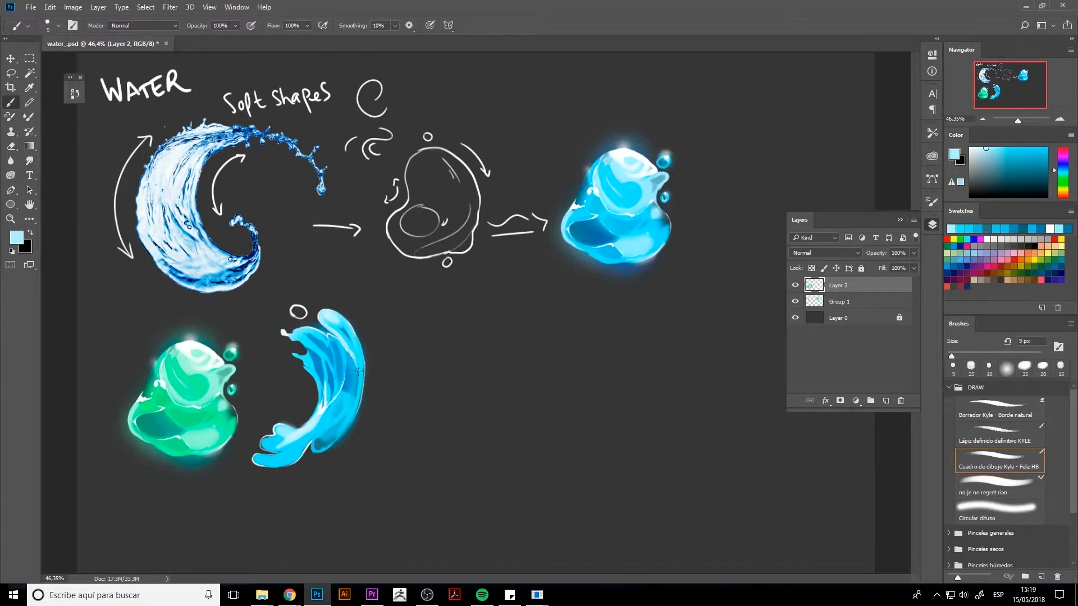
# Paint sampled cyan strands over the splash's lower-left tail at 15 px.
pyautogui.keyDown('alt'); pyautogui.click(308, 430); pyautogui.keyUp('alt')
pyautogui.press(']')
pyautogui.press(']')
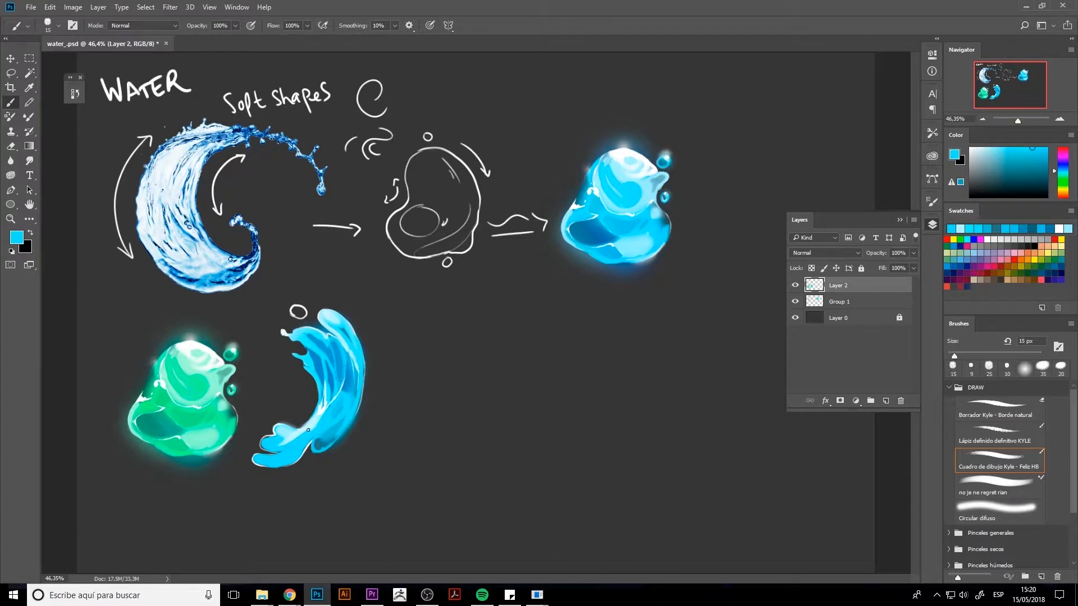
pyautogui.keyDown('alt'); pyautogui.click(326, 404); pyautogui.keyUp('alt')
pyautogui.moveTo(308, 434)
pyautogui.mouseDown()
pyautogui.moveTo(259, 463)
pyautogui.moveTo(272, 462)
pyautogui.mouseUp()
# Shade the lower-left tail's tips with sampled dark blue and cyan at 30 px.
pyautogui.keyDown('alt'); pyautogui.click(320, 444); pyautogui.keyUp('alt')
pyautogui.keyDown('alt'); pyautogui.click(331, 428); pyautogui.keyUp('alt')
pyautogui.press(']')
pyautogui.press(']')
pyautogui.press(']')
pyautogui.keyDown('alt'); pyautogui.click(318, 446); pyautogui.keyUp('alt')
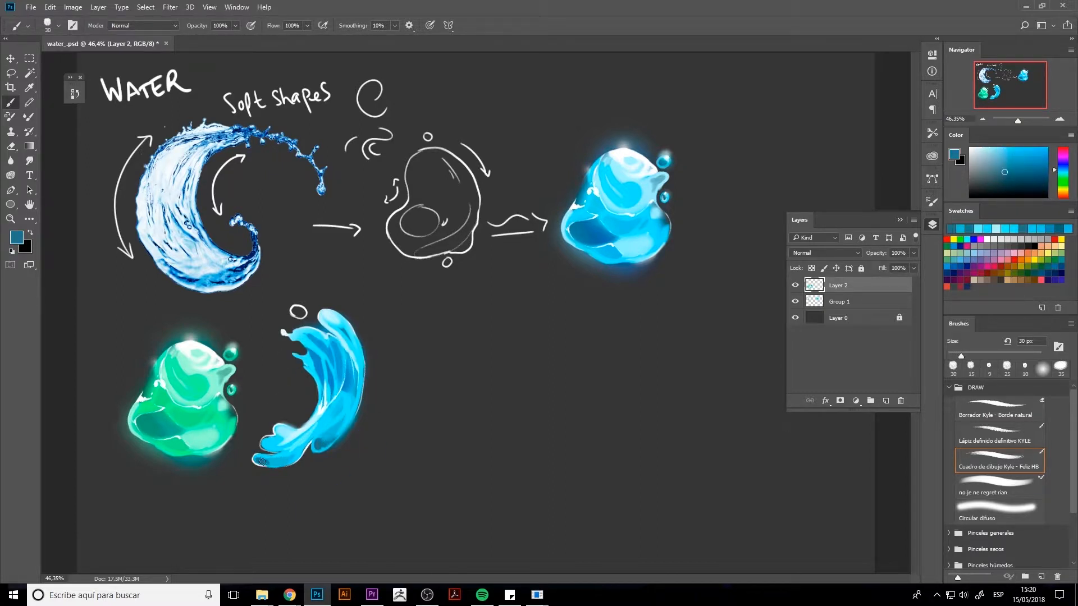
pyautogui.keyDown('alt'); pyautogui.click(274, 446); pyautogui.keyUp('alt')
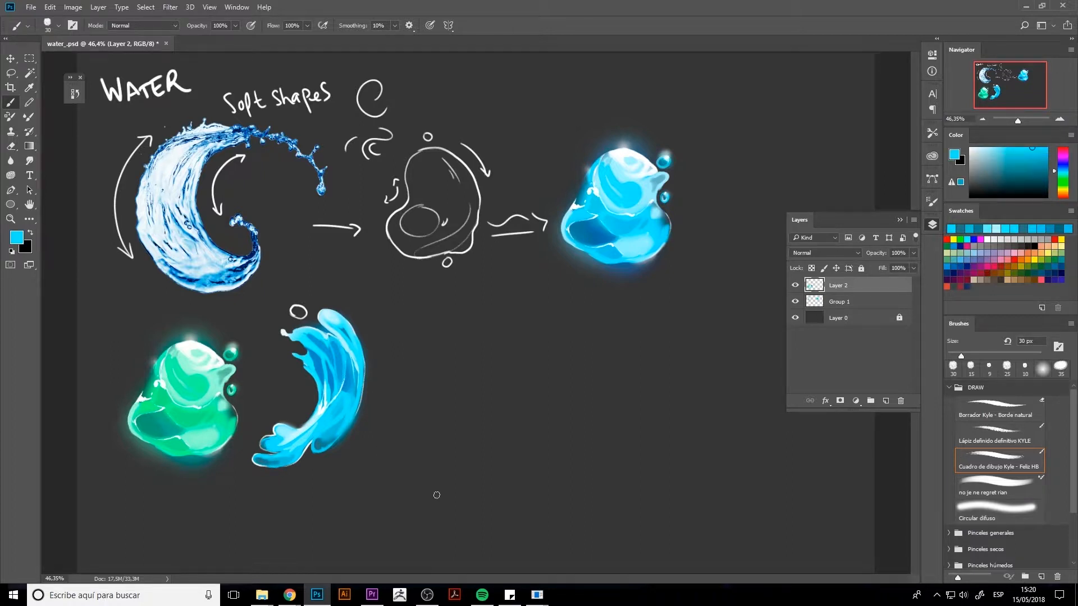
# Erase the outline along the splash's lower edge and tail with Borrador Kyle - Borde natural at 25 px, shaping pointed tips.
pyautogui.press('e')
pyautogui.press(']')
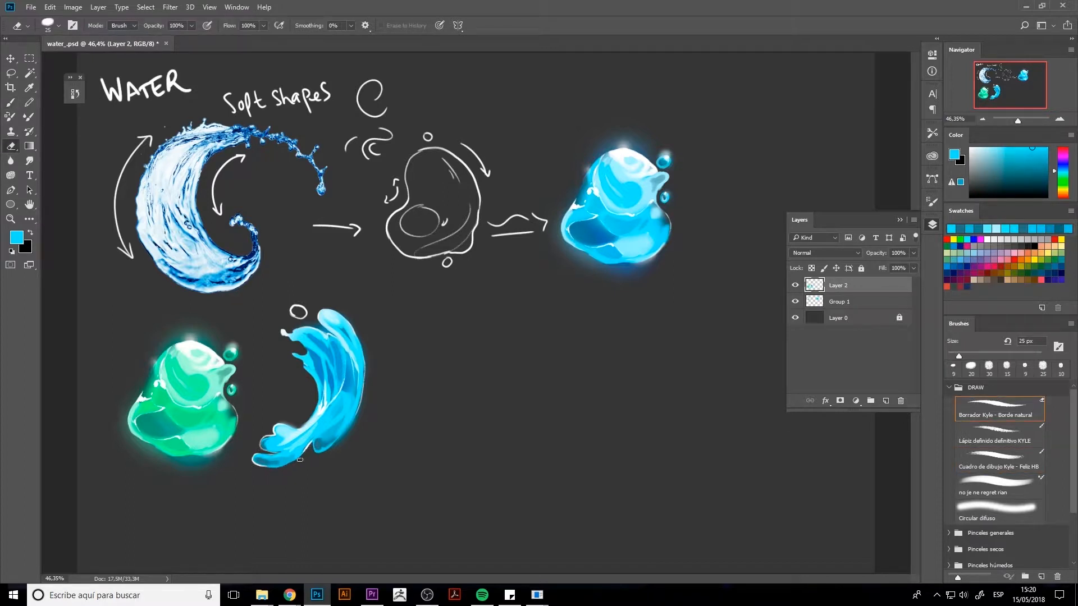
pyautogui.moveTo(300, 459)
pyautogui.mouseDown()
pyautogui.moveTo(360, 428)
pyautogui.moveTo(368, 394)
pyautogui.mouseUp()
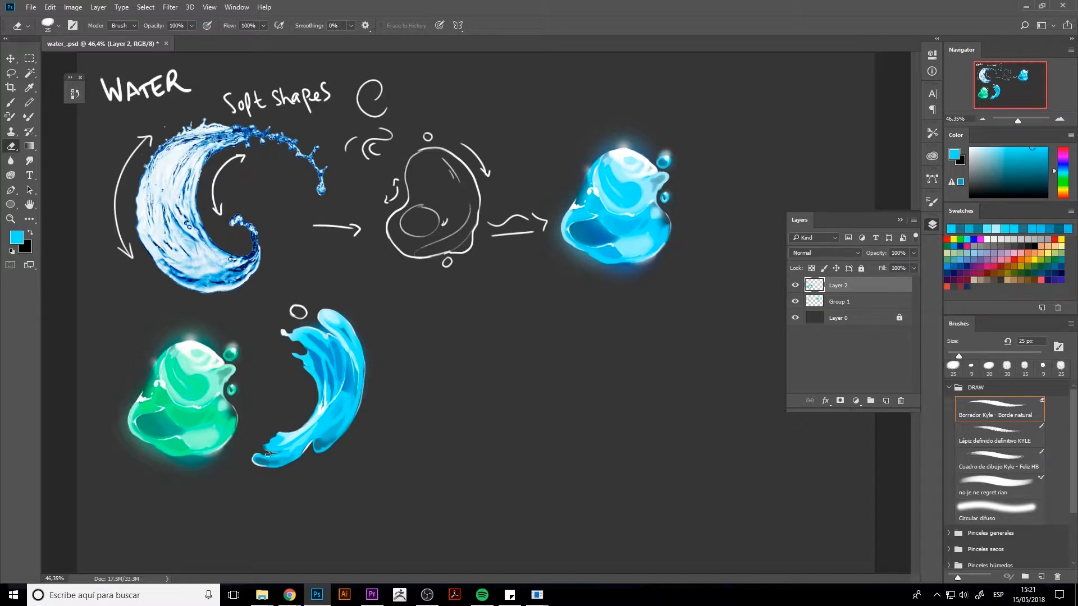
# Paint small white droplets along the splash's lower inner edge at 10 px and retouch its outer edge with sampled cyan at 20 px.
pyautogui.press('b')
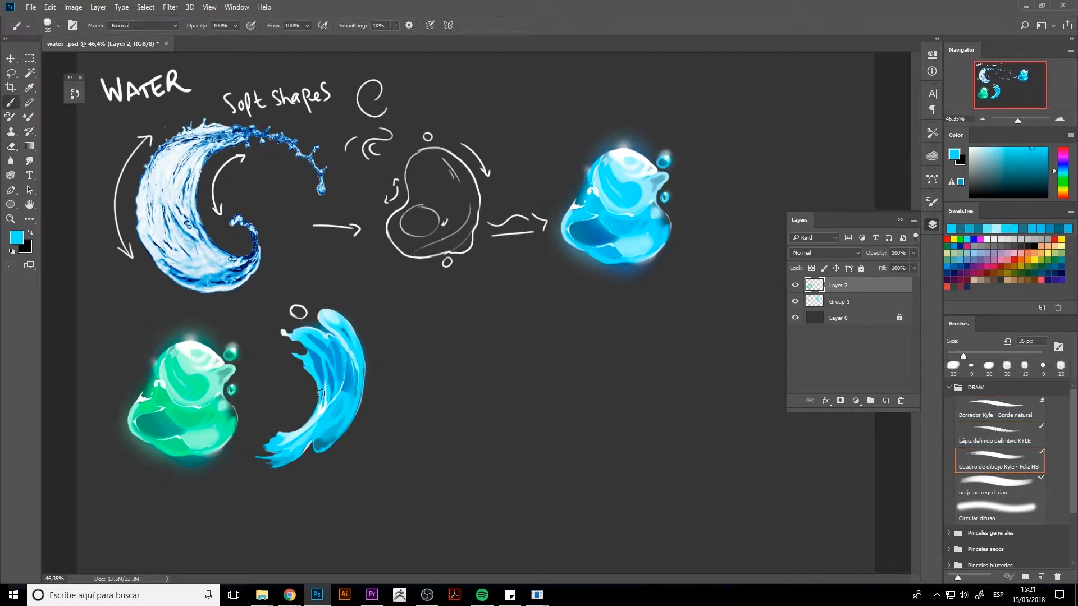
pyautogui.keyDown('alt'); pyautogui.click(306, 422); pyautogui.keyUp('alt')
pyautogui.keyDown('alt'); pyautogui.click(312, 413); pyautogui.keyUp('alt')
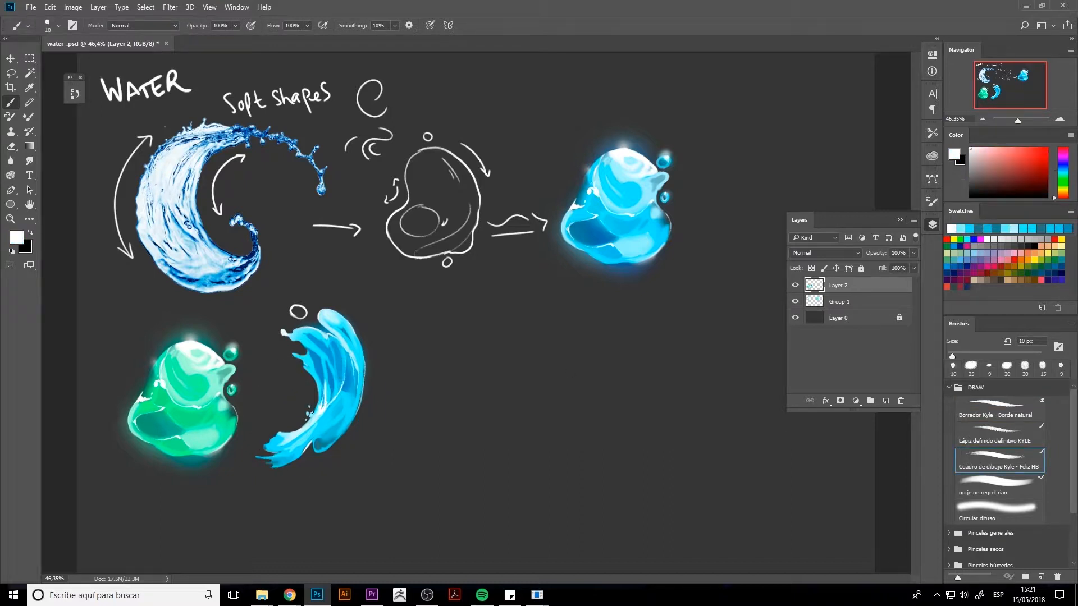
pyautogui.keyDown('alt'); pyautogui.click(338, 426); pyautogui.keyUp('alt')
pyautogui.press(']')
pyautogui.keyDown('alt'); pyautogui.click(353, 382); pyautogui.keyUp('alt')
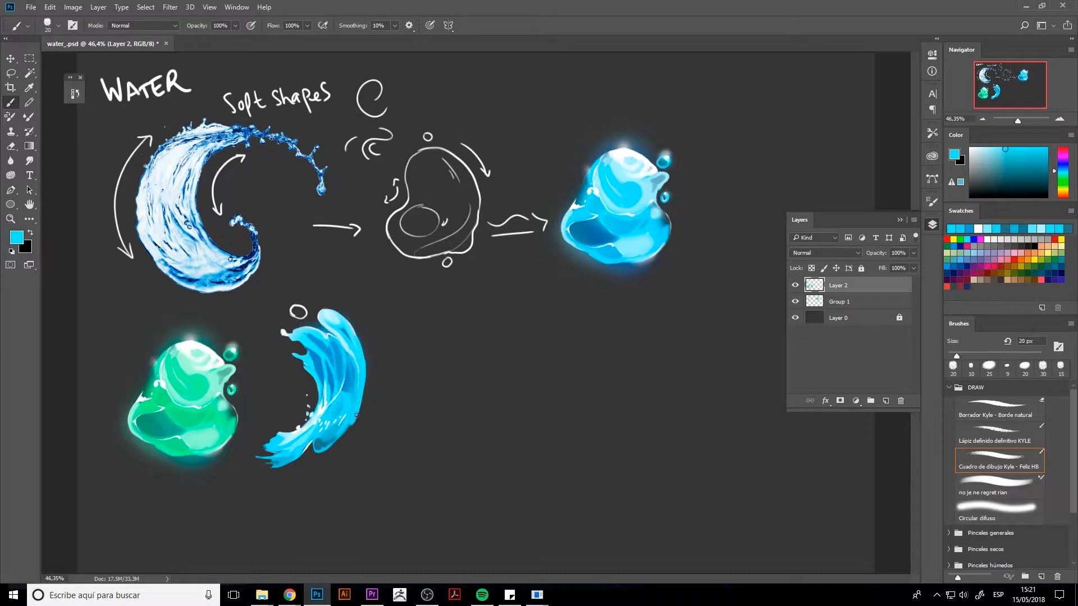
# Paint the round droplet above the splash with sampled blue and cyan tones at 15 px.
pyautogui.keyDown('alt'); pyautogui.click(298, 312); pyautogui.keyUp('alt')
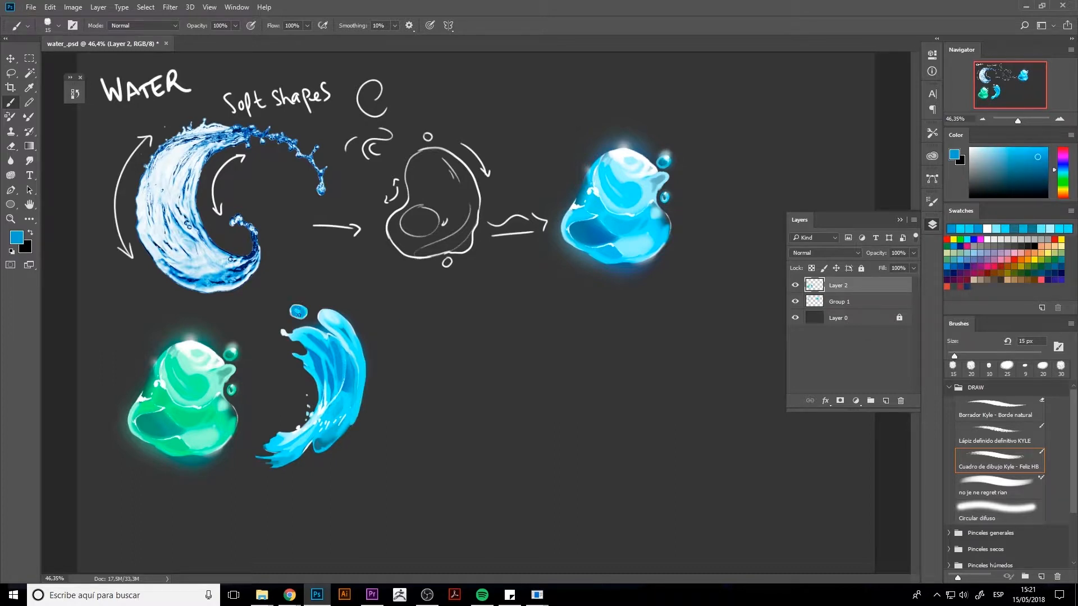
pyautogui.keyDown('alt'); pyautogui.click(293, 312); pyautogui.keyUp('alt')
pyautogui.keyDown('alt'); pyautogui.click(294, 307); pyautogui.keyUp('alt')
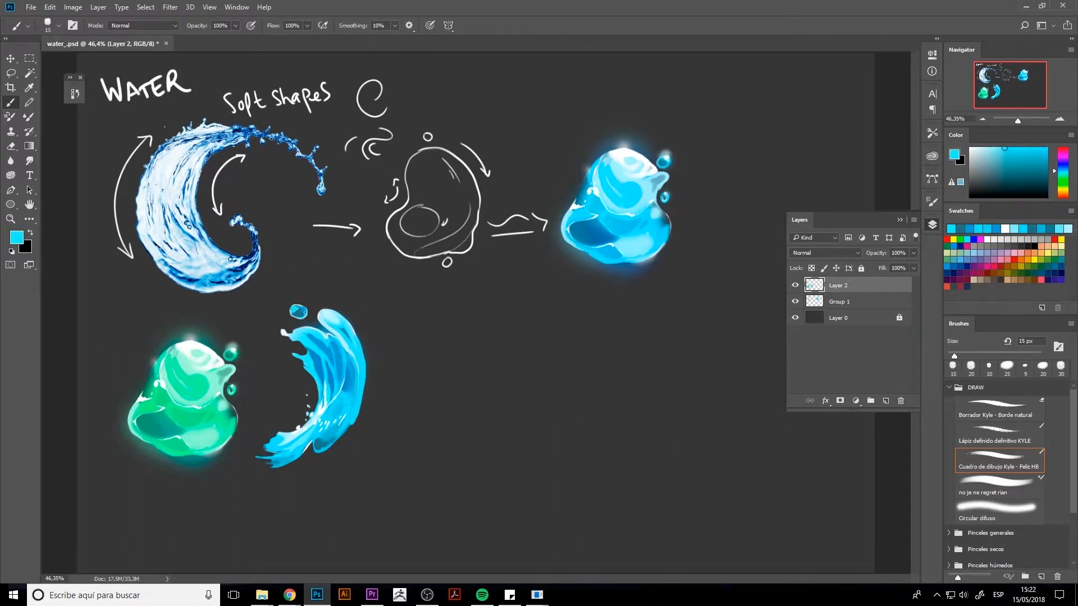
# Paint small droplets around the splash's upper-left tip and fine white highlights across its outer strands.
pyautogui.keyDown('alt'); pyautogui.click(283, 331); pyautogui.keyUp('alt')
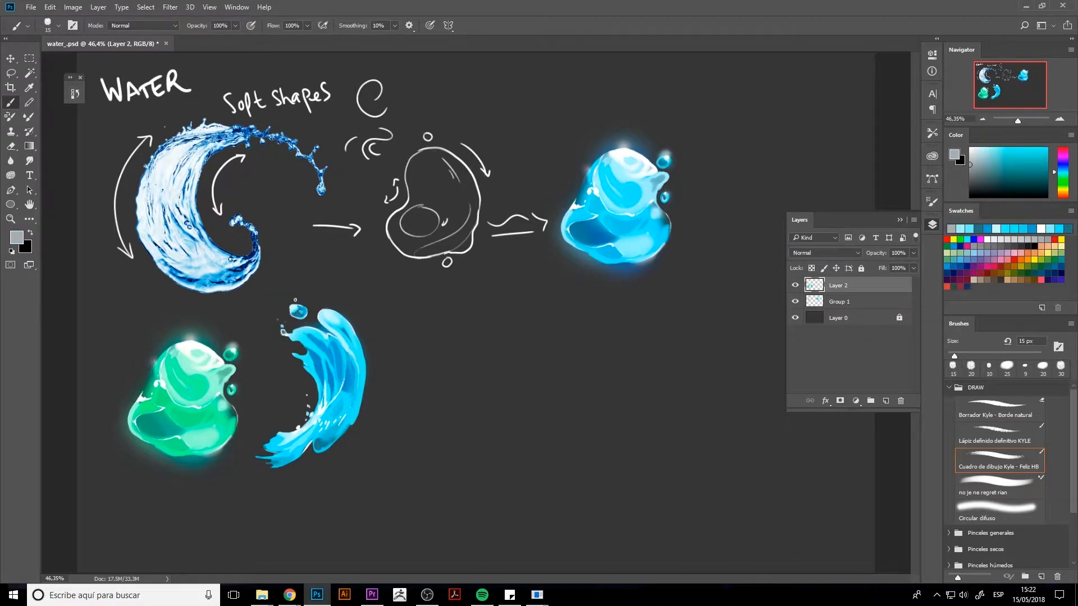
pyautogui.keyDown('alt'); pyautogui.click(306, 329); pyautogui.keyUp('alt')
pyautogui.keyDown('alt'); pyautogui.click(286, 333); pyautogui.keyUp('alt')
pyautogui.press('[')
pyautogui.press('[')
pyautogui.moveTo(294, 354); pyautogui.dragTo(309, 363)
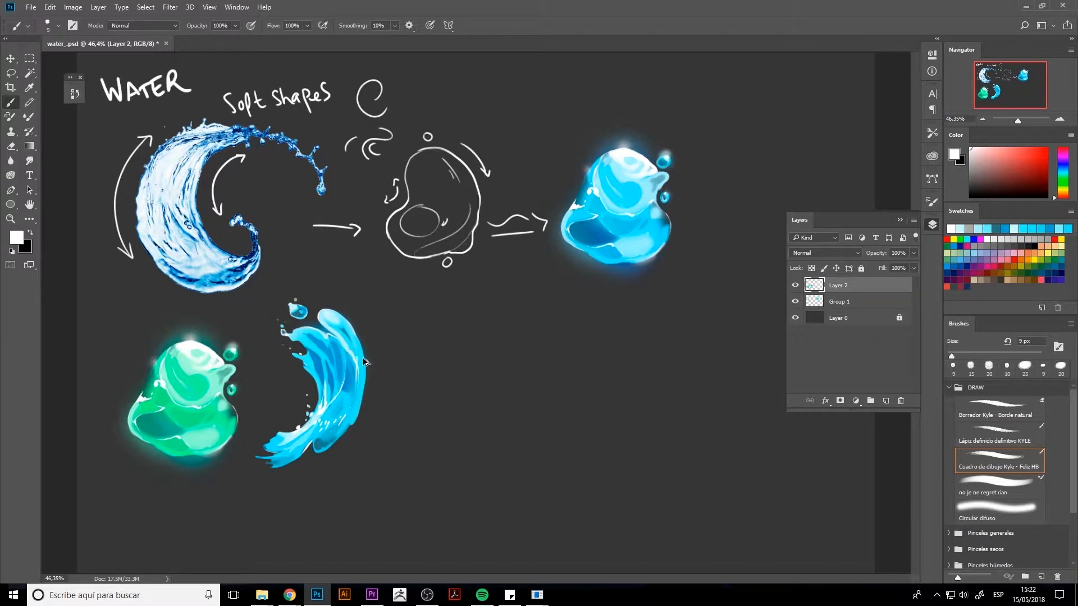
pyautogui.moveTo(346, 362); pyautogui.dragTo(349, 379)
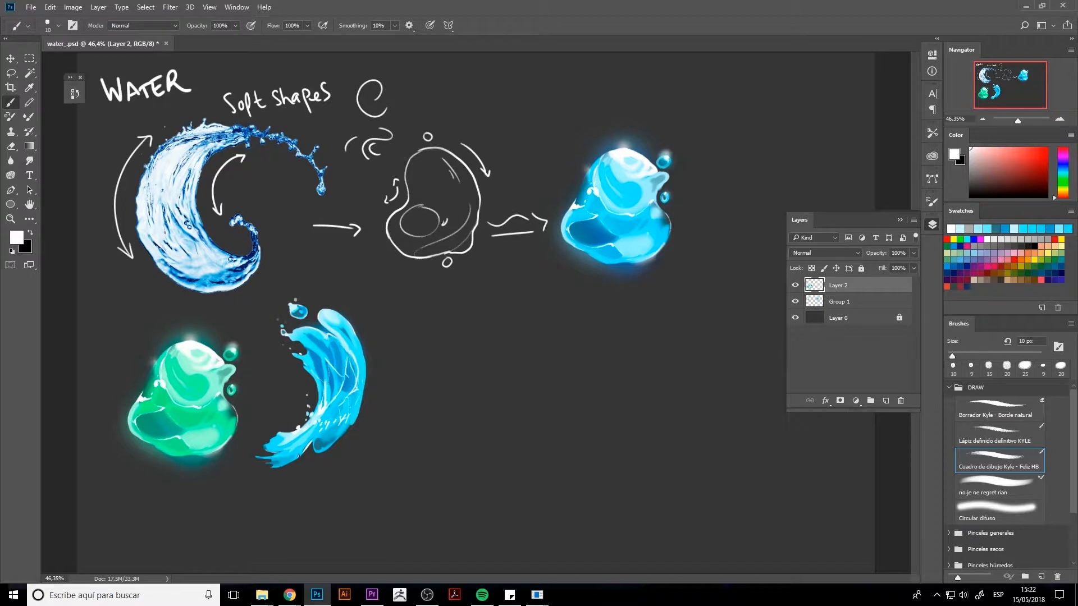
# Refine the splash's lower body and tail with strokes of sampled blues at 20 px.
pyautogui.keyDown('alt'); pyautogui.click(319, 443); pyautogui.keyUp('alt')
pyautogui.moveTo(301, 452)
pyautogui.mouseDown()
pyautogui.moveTo(312, 431)
pyautogui.moveTo(296, 453)
pyautogui.moveTo(306, 437)
pyautogui.mouseUp()
pyautogui.keyDown('alt'); pyautogui.click(332, 413); pyautogui.keyUp('alt')
pyautogui.press(']')
pyautogui.press(']')
pyautogui.keyDown('alt'); pyautogui.click(280, 439); pyautogui.keyUp('alt')
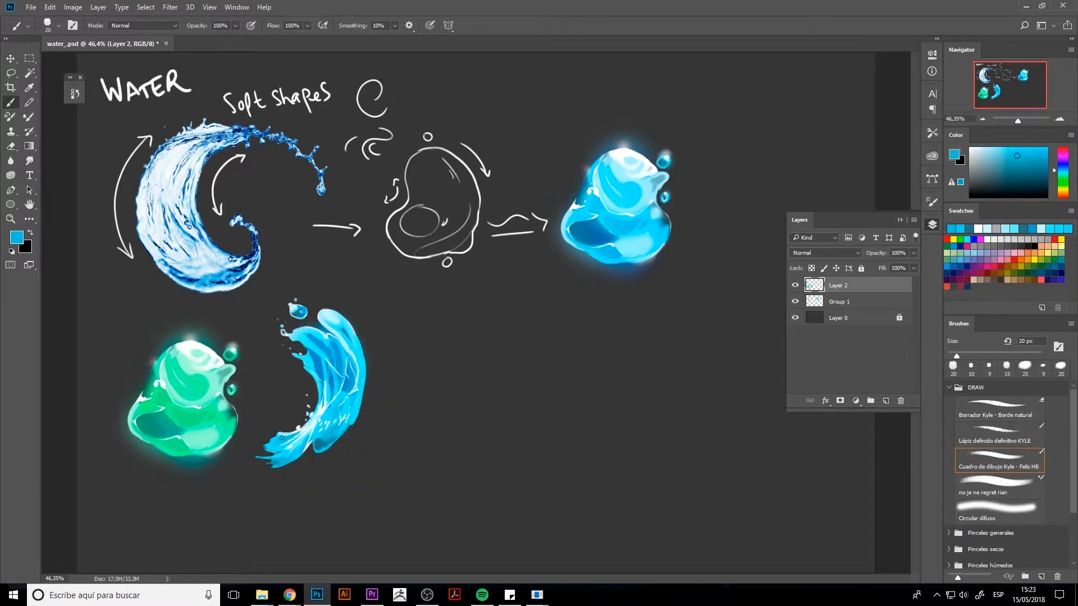
pyautogui.keyDown('alt'); pyautogui.click(320, 441); pyautogui.keyUp('alt')
pyautogui.keyDown('alt'); pyautogui.click(277, 442); pyautogui.keyUp('alt')
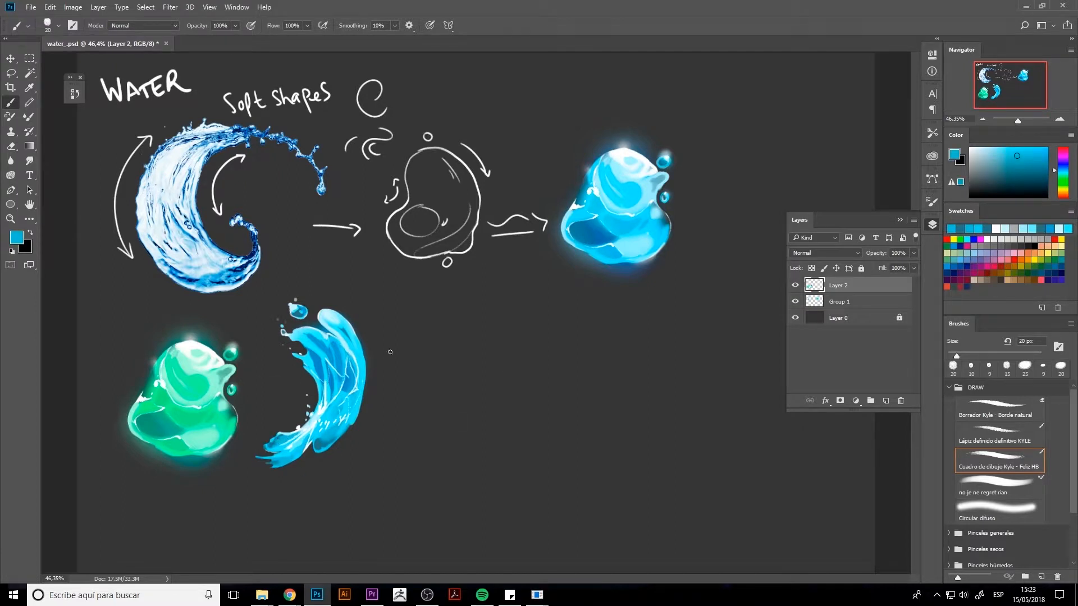
pyautogui.keyDown('alt'); pyautogui.click(329, 438); pyautogui.keyUp('alt')
# Repaint the splash's rounded upper tip as flowing strands in sampled blues, using the Circular difuso and no je ne regret rian brushes.
pyautogui.moveTo(332, 318)
pyautogui.mouseDown()
pyautogui.moveTo(359, 366)
pyautogui.moveTo(345, 339)
pyautogui.mouseUp()
pyautogui.keyDown('alt'); pyautogui.click(345, 364); pyautogui.keyUp('alt')
pyautogui.moveTo(329, 315)
pyautogui.mouseDown()
pyautogui.moveTo(343, 334)
pyautogui.moveTo(335, 332)
pyautogui.moveTo(343, 325)
pyautogui.moveTo(351, 341)
pyautogui.moveTo(331, 317)
pyautogui.moveTo(357, 338)
pyautogui.moveTo(320, 322)
pyautogui.mouseUp()
pyautogui.keyDown('alt'); pyautogui.click(336, 311); pyautogui.keyUp('alt')
pyautogui.click(999, 512)
pyautogui.click(999, 486)
pyautogui.keyDown('alt'); pyautogui.click(321, 315); pyautogui.keyUp('alt')
pyautogui.keyDown('alt'); pyautogui.click(341, 335); pyautogui.keyUp('alt')
pyautogui.keyDown('alt'); pyautogui.click(338, 314); pyautogui.keyUp('alt')
pyautogui.hotkey('ctrl', 'z')
pyautogui.keyDown('alt'); pyautogui.click(310, 331); pyautogui.keyUp('alt')
# Erase the upper tip into jagged points and add small droplets around it in sampled light tones at 10 px.
pyautogui.press('e')
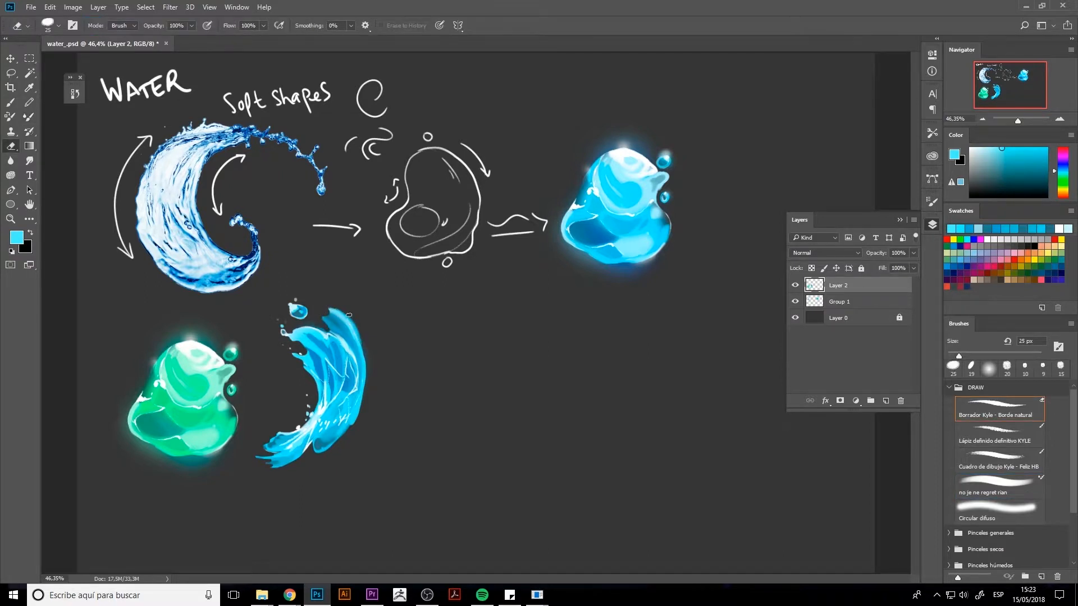
pyautogui.press('b')
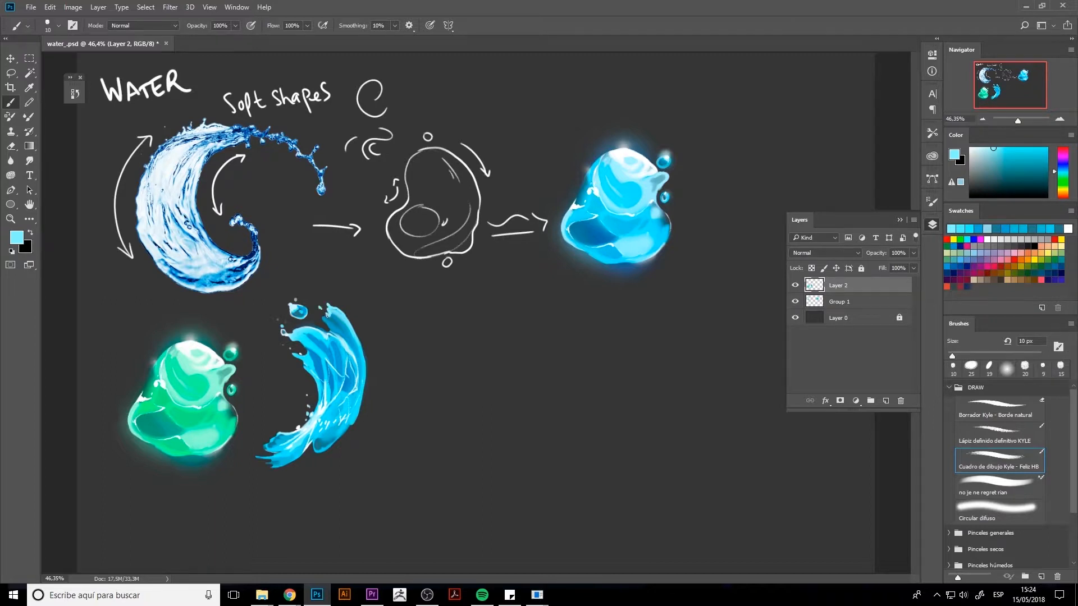
pyautogui.keyDown('alt'); pyautogui.click(624, 147); pyautogui.keyUp('alt')
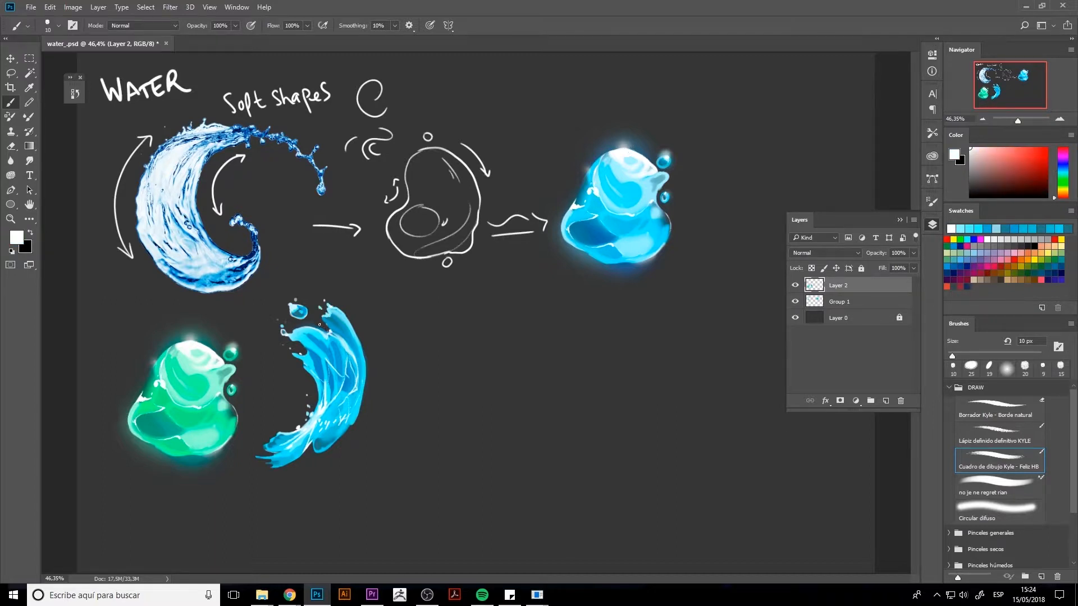
# Add a new layer above the splash and set its blend mode to Overlay.
pyautogui.click(886, 401)
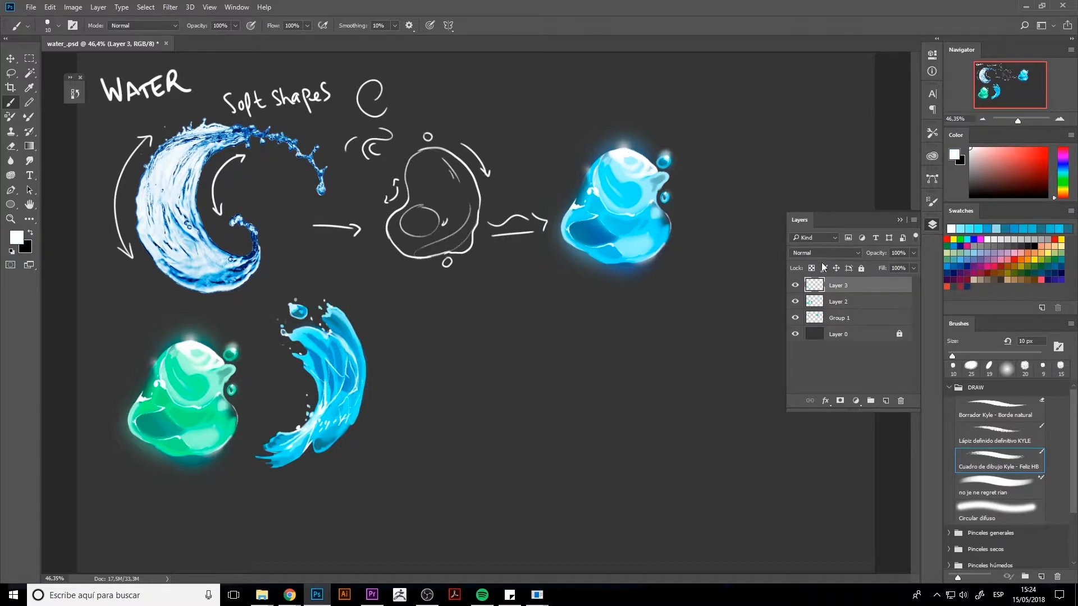
pyautogui.click(824, 253)
pyautogui.click(808, 358)
# Paint a soft glow over the splash in sampled cyan and a deeper blue with the Circular difuso brush at 175 px.
pyautogui.keyDown('alt'); pyautogui.click(597, 247); pyautogui.keyUp('alt')
pyautogui.click(999, 509)
pyautogui.moveTo(336, 393); pyautogui.dragTo(341, 357)
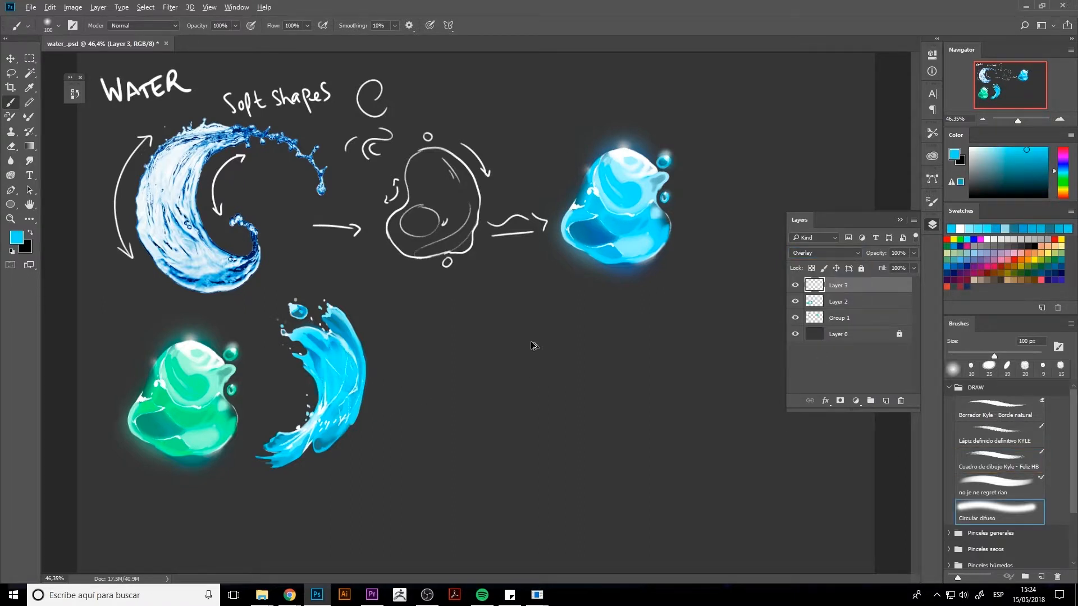
pyautogui.hotkey('ctrl', 'z')
pyautogui.press(']')
pyautogui.press(']')
pyautogui.press(']')
pyautogui.moveTo(312, 425); pyautogui.dragTo(332, 412)
pyautogui.click(1062, 167)
pyautogui.click(1024, 169)
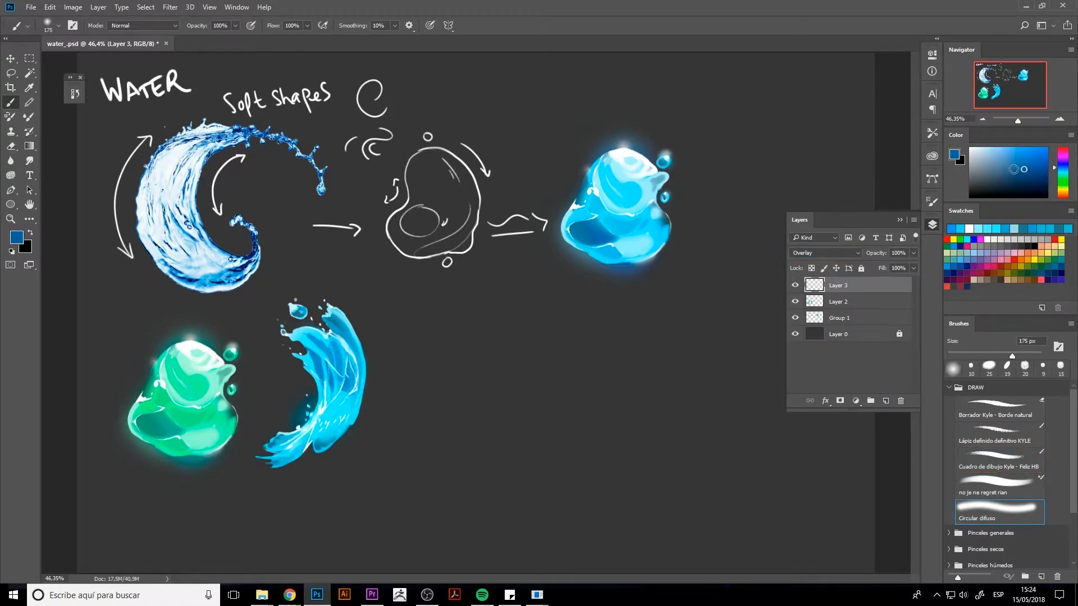
pyautogui.moveTo(332, 362); pyautogui.dragTo(340, 390)
# Merge the Overlay glow layer with the splash layer.
pyautogui.keyDown('ctrl'); pyautogui.click(863, 304); pyautogui.keyUp('ctrl')
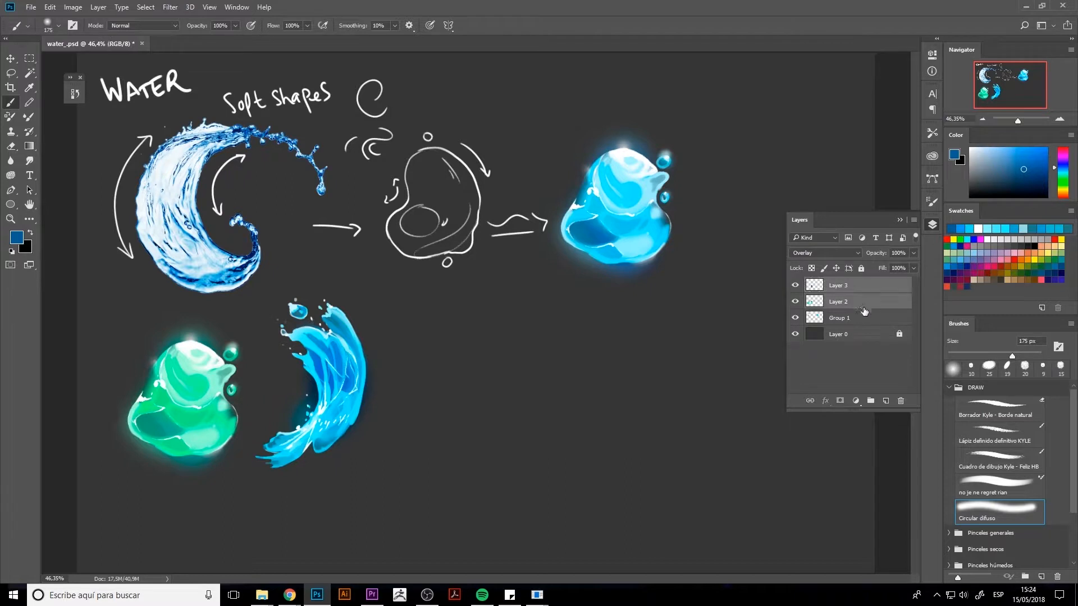
pyautogui.hotkey('ctrl', 'e')
pyautogui.hotkey('ctrl', 'z')
pyautogui.hotkey('ctrl', 'e')
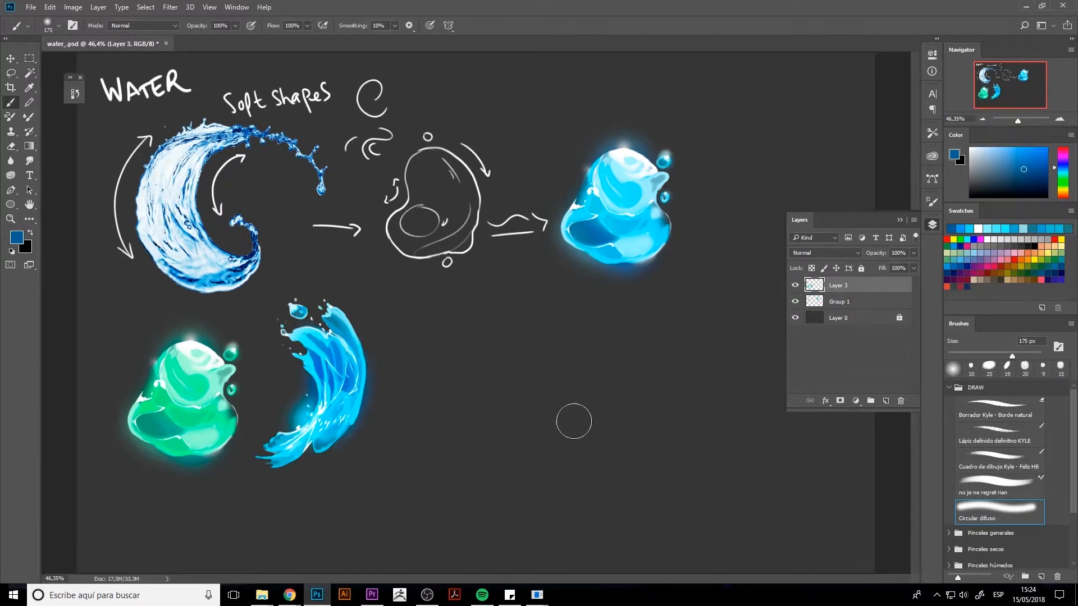
# Fade the splash's upper and lower tips with a soft 250 px eraser at 34% opacity and save the document.
pyautogui.press('e')
pyautogui.press(']')
pyautogui.press(']')
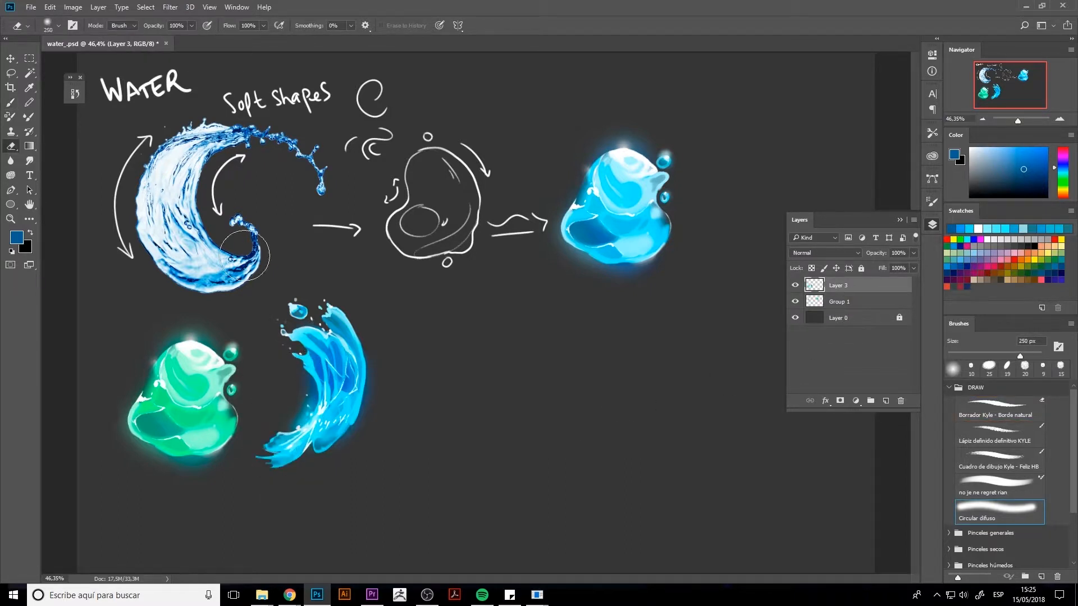
pyautogui.press('3')
pyautogui.press('4')
pyautogui.hotkey('ctrl', 's')
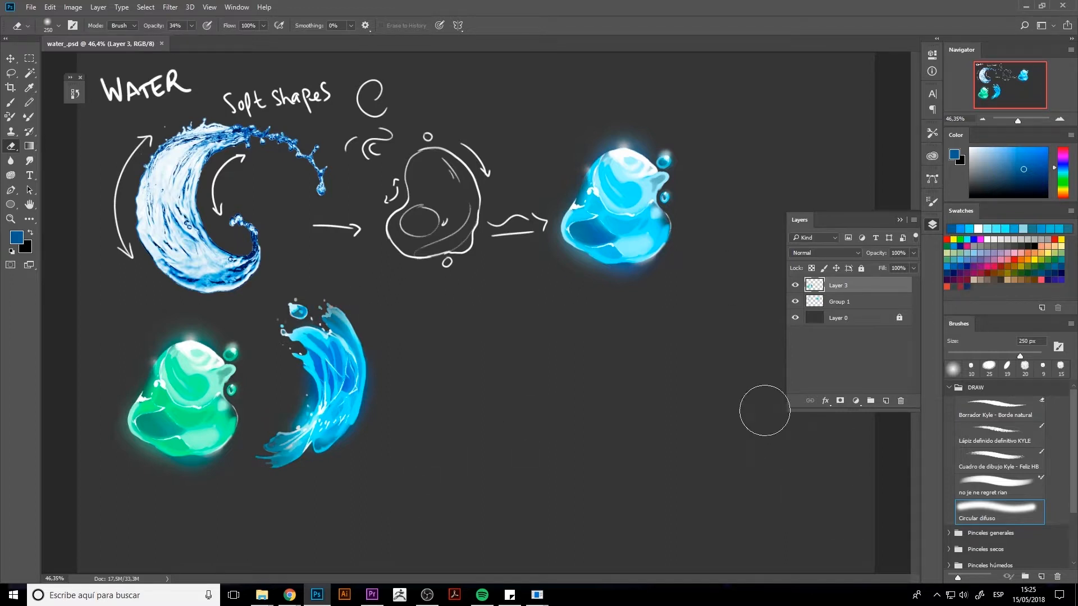
# Add a new layer and set the foreground color to black with the Cuadro de dibujo Kyle - Feliz HB brush.
pyautogui.press('b')
pyautogui.click(886, 401)
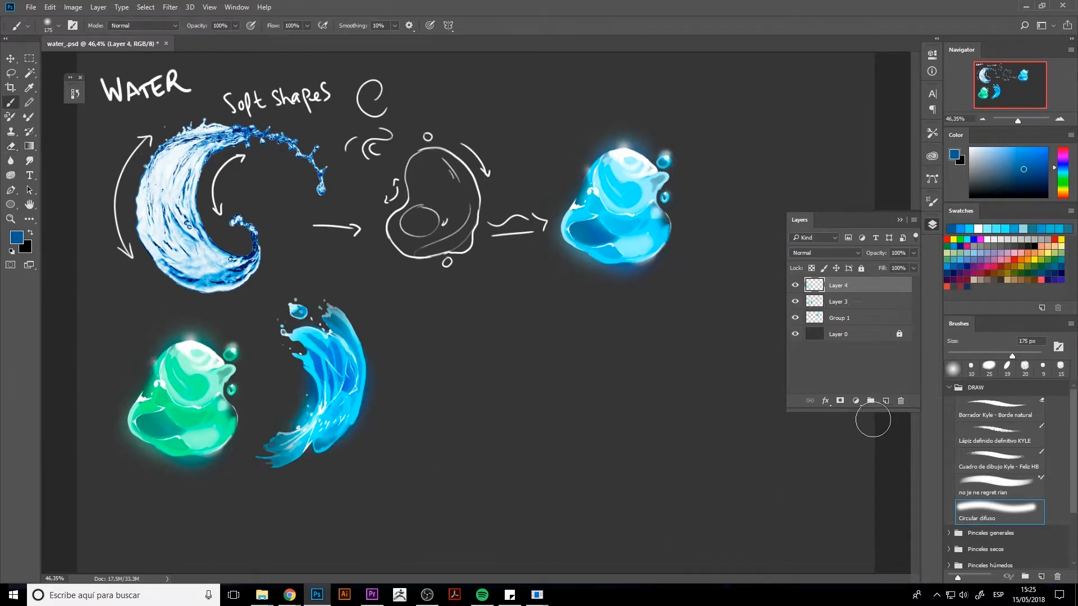
pyautogui.click(994, 462)
pyautogui.click(969, 148)
pyautogui.click(970, 197)
# Sketch a downward-reaching hand's back and fingers in black right of the splash with Lápiz definido definitivo KYLE at 8 px.
pyautogui.moveTo(638, 321)
pyautogui.mouseDown()
pyautogui.moveTo(610, 329)
pyautogui.moveTo(550, 370)
pyautogui.mouseUp()
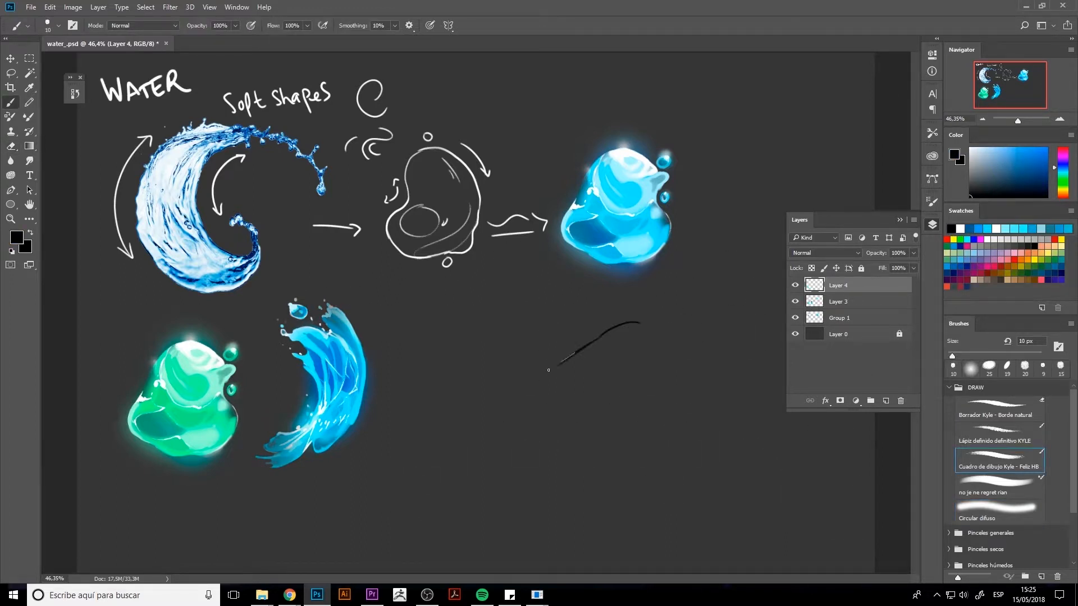
pyautogui.hotkey('ctrl', 'z')
pyautogui.click(1000, 409)
pyautogui.press('b')
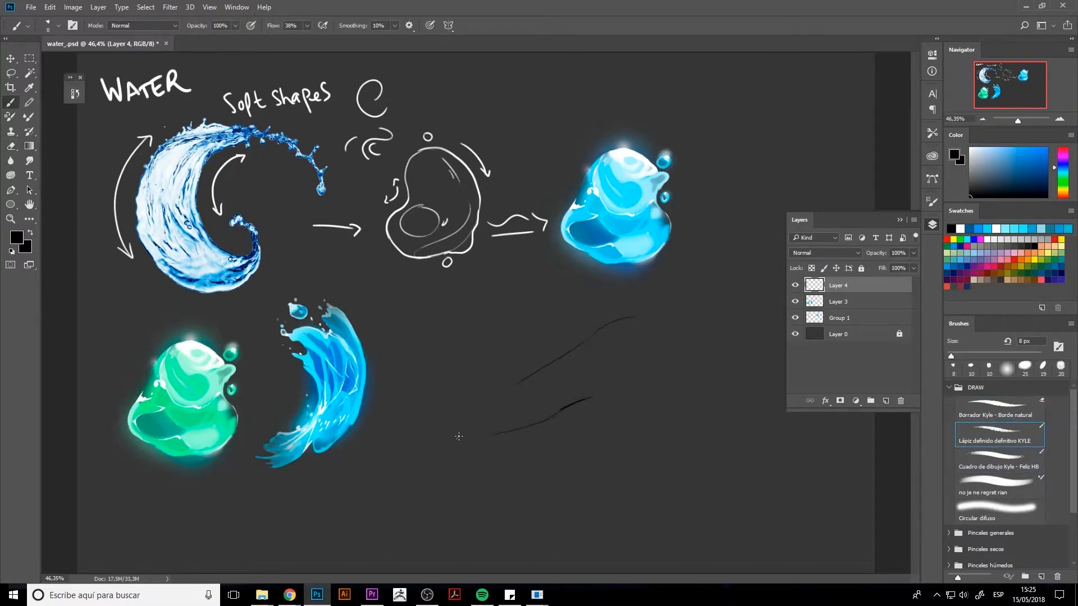
pyautogui.moveTo(467, 431); pyautogui.dragTo(448, 439)
pyautogui.moveTo(450, 440); pyautogui.dragTo(532, 429)
pyautogui.moveTo(528, 385); pyautogui.dragTo(479, 427)
pyautogui.moveTo(553, 367)
pyautogui.mouseDown()
pyautogui.moveTo(520, 382)
pyautogui.moveTo(479, 425)
pyautogui.mouseUp()
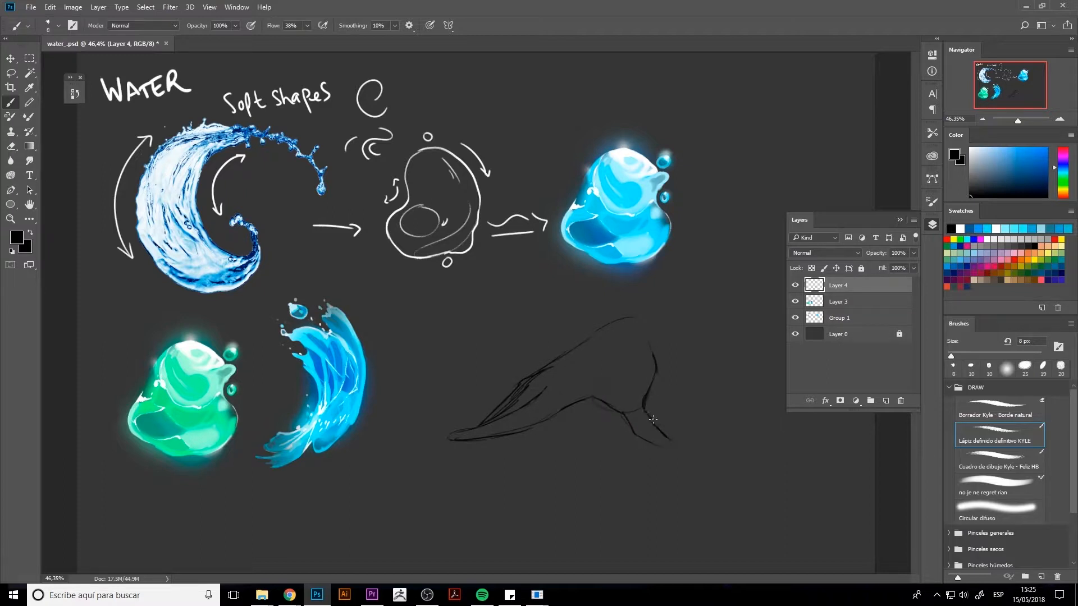
# Complete the hand sketch by refining the fingertips and drawing the wrist and short forearm.
pyautogui.moveTo(485, 420); pyautogui.dragTo(441, 436)
pyautogui.moveTo(628, 317); pyautogui.dragTo(688, 339)
pyautogui.moveTo(652, 387); pyautogui.dragTo(726, 404)
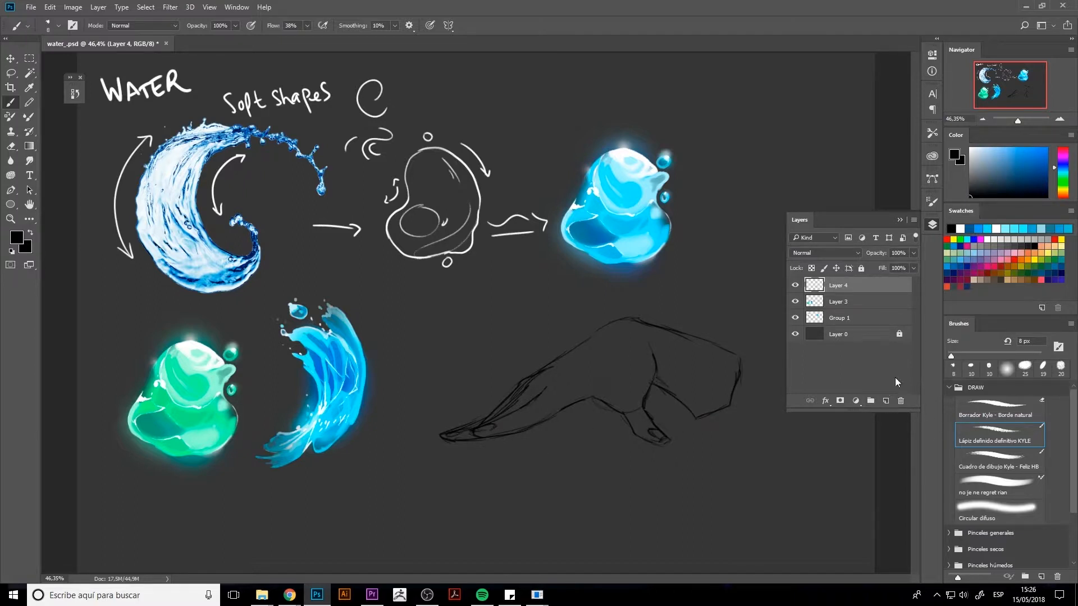
# Fill the hand's silhouette with dark grey on a new layer below its line art, using the Cuadro de dibujo Kyle - Feliz HB brush.
pyautogui.click(885, 401)
pyautogui.moveTo(859, 285); pyautogui.dragTo(859, 309)
pyautogui.click(970, 189)
pyautogui.click(975, 460)
pyautogui.moveTo(583, 375)
pyautogui.mouseDown()
pyautogui.moveTo(554, 374)
pyautogui.moveTo(504, 411)
pyautogui.moveTo(513, 427)
pyautogui.moveTo(564, 400)
pyautogui.moveTo(595, 346)
pyautogui.moveTo(451, 435)
pyautogui.moveTo(560, 404)
pyautogui.moveTo(663, 349)
pyautogui.moveTo(631, 331)
pyautogui.moveTo(594, 389)
pyautogui.moveTo(634, 394)
pyautogui.moveTo(591, 393)
pyautogui.moveTo(626, 386)
pyautogui.moveTo(621, 407)
pyautogui.moveTo(639, 427)
pyautogui.mouseUp()
pyautogui.press('[')
pyautogui.press('[')
pyautogui.press('[')
pyautogui.moveTo(663, 354)
pyautogui.mouseDown()
pyautogui.moveTo(688, 401)
pyautogui.moveTo(711, 384)
pyautogui.moveTo(710, 354)
pyautogui.moveTo(615, 327)
pyautogui.moveTo(657, 329)
pyautogui.moveTo(706, 404)
pyautogui.moveTo(724, 392)
pyautogui.moveTo(716, 362)
pyautogui.moveTo(714, 410)
pyautogui.moveTo(730, 358)
pyautogui.moveTo(670, 386)
pyautogui.mouseUp()
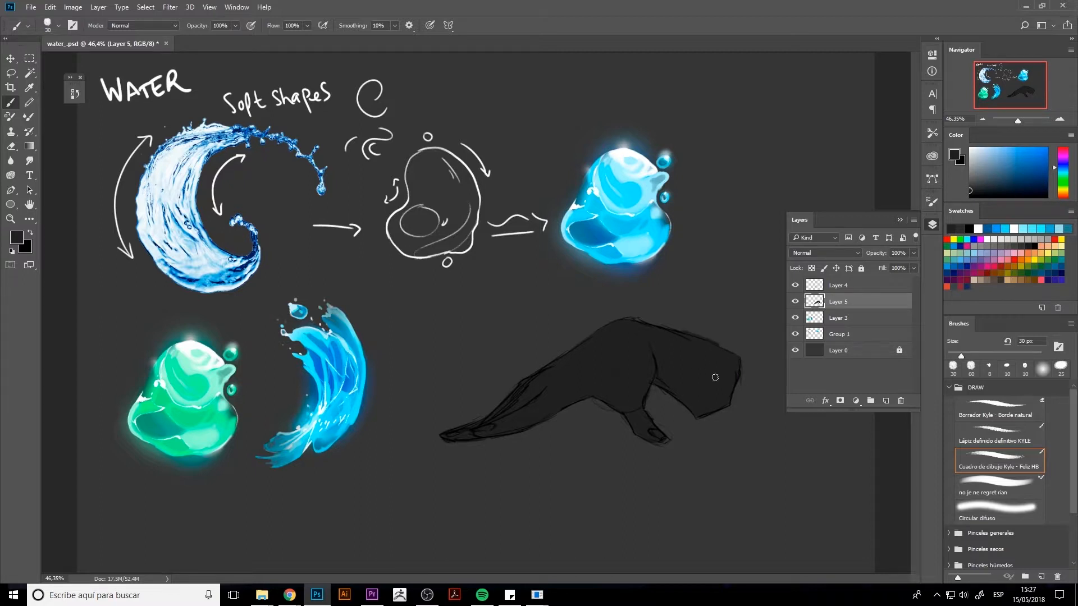
# Merge the hand's line art with its grey fill and ready the Borrador Kyle - Borde natural eraser at 40 px.
pyautogui.press('e')
pyautogui.hotkey('ctrl', 'e')
pyautogui.press('[')
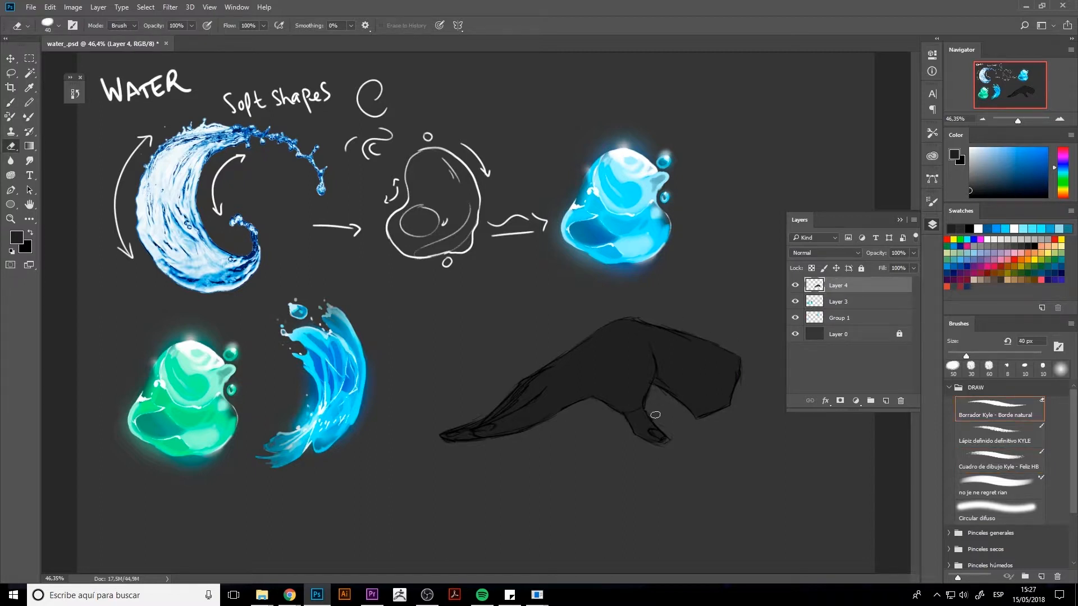
# Scale the merged hand down slightly and move it down and closer to the painted splash.
pyautogui.hotkey('ctrl', 't')
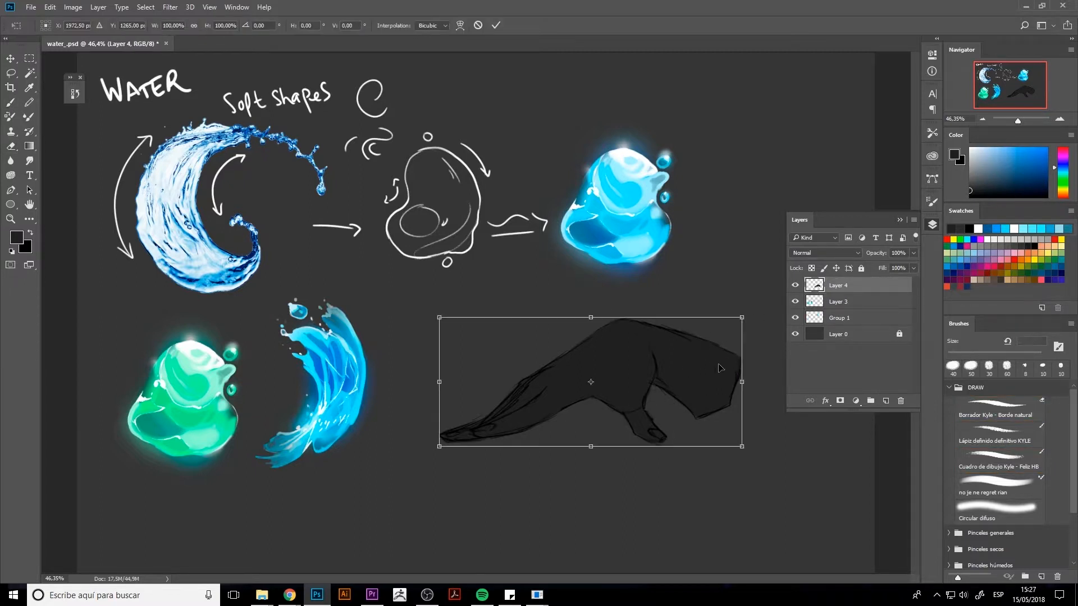
pyautogui.moveTo(688, 376); pyautogui.dragTo(651, 396)
pyautogui.moveTo(704, 338); pyautogui.dragTo(674, 352)
pyautogui.moveTo(642, 402); pyautogui.dragTo(659, 421)
pyautogui.press('Return')
pyautogui.hotkey('ctrl', 't')
pyautogui.press('Return')
# Add a new layer and paint thin drips on the back of the hand in bright cyan sampled from the blue blob.
pyautogui.click(886, 400)
pyautogui.press('b')
pyautogui.keyDown('alt'); pyautogui.click(605, 192); pyautogui.keyUp('alt')
pyautogui.keyDown('alt'); pyautogui.click(596, 202); pyautogui.keyUp('alt')
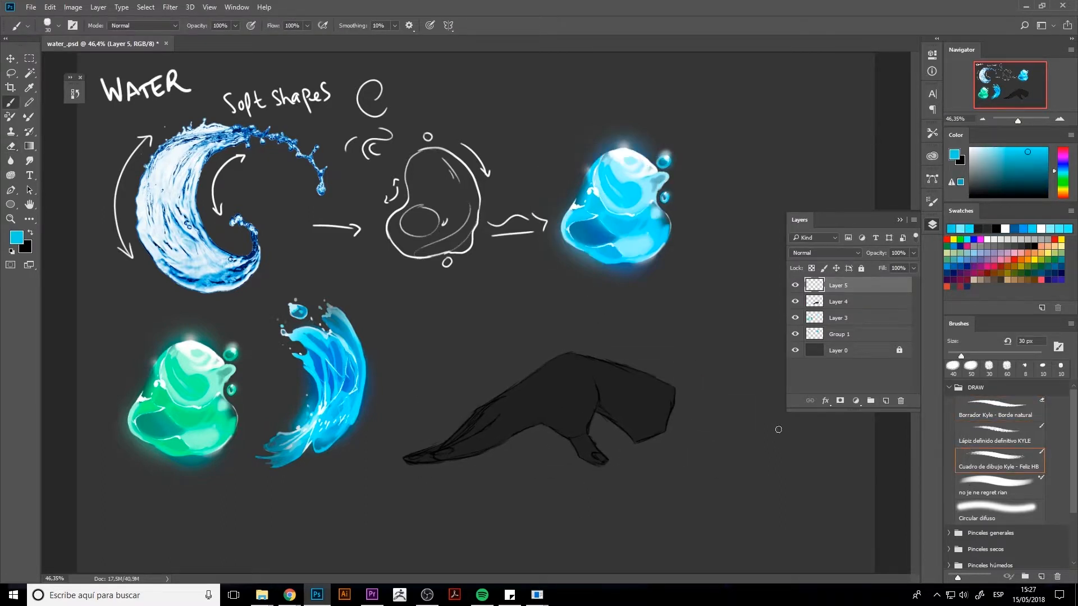
pyautogui.moveTo(550, 367); pyautogui.dragTo(548, 410)
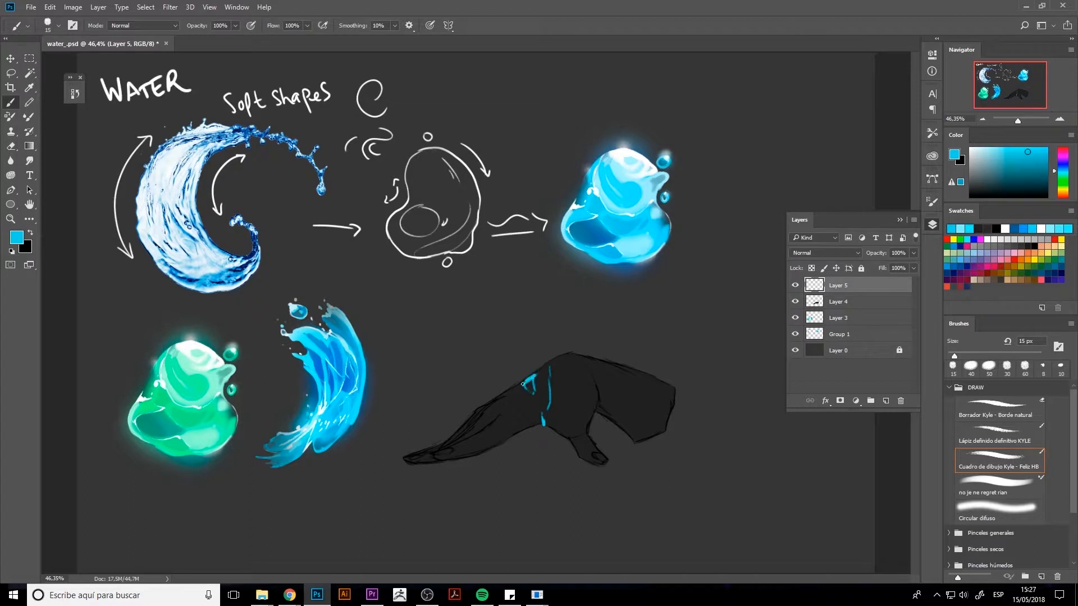
# Draw a cyan waterline across the fingers and thumb at 15 px, with a bowl-shaped outline of the water volume below it.
pyautogui.moveTo(538, 407)
pyautogui.mouseDown()
pyautogui.moveTo(521, 435)
pyautogui.moveTo(567, 426)
pyautogui.moveTo(649, 437)
pyautogui.mouseUp()
pyautogui.moveTo(485, 429); pyautogui.dragTo(414, 440)
pyautogui.moveTo(417, 442)
pyautogui.mouseDown()
pyautogui.moveTo(397, 463)
pyautogui.moveTo(398, 445)
pyautogui.moveTo(575, 526)
pyautogui.mouseUp()
pyautogui.moveTo(643, 439); pyautogui.dragTo(562, 528)
pyautogui.moveTo(562, 528); pyautogui.dragTo(632, 482)
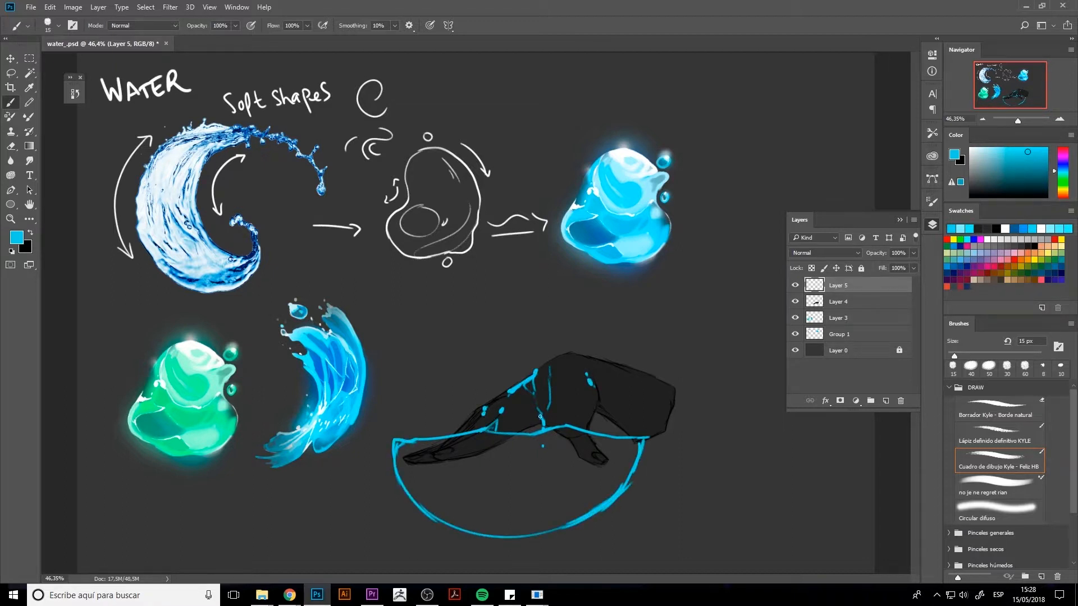
# Paint thin cyan drips running down the wrist area with a smaller brush.
pyautogui.press('[')
pyautogui.press('[')
pyautogui.moveTo(606, 415)
pyautogui.mouseDown()
pyautogui.moveTo(599, 367)
pyautogui.moveTo(609, 400)
pyautogui.mouseUp()
pyautogui.moveTo(610, 365); pyautogui.dragTo(610, 387)
# Thicken the bowl's rim and block in its lower interior with broad cyan strokes from an enlarged brush.
pyautogui.press(']')
pyautogui.press(']')
pyautogui.press(']')
pyautogui.press(']')
pyautogui.press(']')
pyautogui.press(']')
pyautogui.moveTo(396, 443)
pyautogui.mouseDown()
pyautogui.moveTo(432, 516)
pyautogui.moveTo(495, 536)
pyautogui.moveTo(559, 531)
pyautogui.moveTo(624, 474)
pyautogui.mouseUp()
pyautogui.moveTo(431, 489)
pyautogui.mouseDown()
pyautogui.moveTo(502, 510)
pyautogui.moveTo(556, 496)
pyautogui.moveTo(497, 502)
pyautogui.moveTo(455, 488)
pyautogui.moveTo(487, 508)
pyautogui.mouseUp()
# Shade the bowl's interior with sampled deep blue on a new Multiply layer using the 200 px Circular difuso brush, and resample the blob's cyan.
pyautogui.click(999, 512)
pyautogui.hotkey('ctrl', 'z')
pyautogui.hotkey('ctrl', 'z')
pyautogui.keyDown('alt'); pyautogui.click(595, 234); pyautogui.keyUp('alt')
pyautogui.click(496, 504)
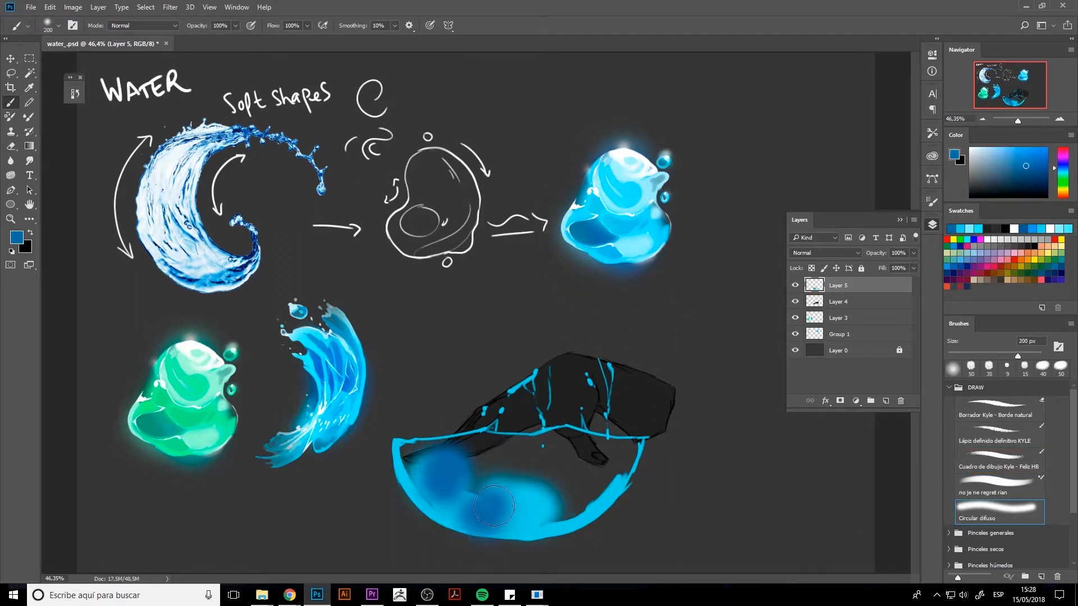
pyautogui.hotkey('ctrl', 'alt', 'z')
pyautogui.hotkey('ctrl', 'alt', 'z')
pyautogui.click(886, 401)
pyautogui.click(825, 253)
pyautogui.click(807, 295)
pyautogui.moveTo(578, 477)
pyautogui.mouseDown()
pyautogui.moveTo(462, 486)
pyautogui.moveTo(430, 470)
pyautogui.mouseUp()
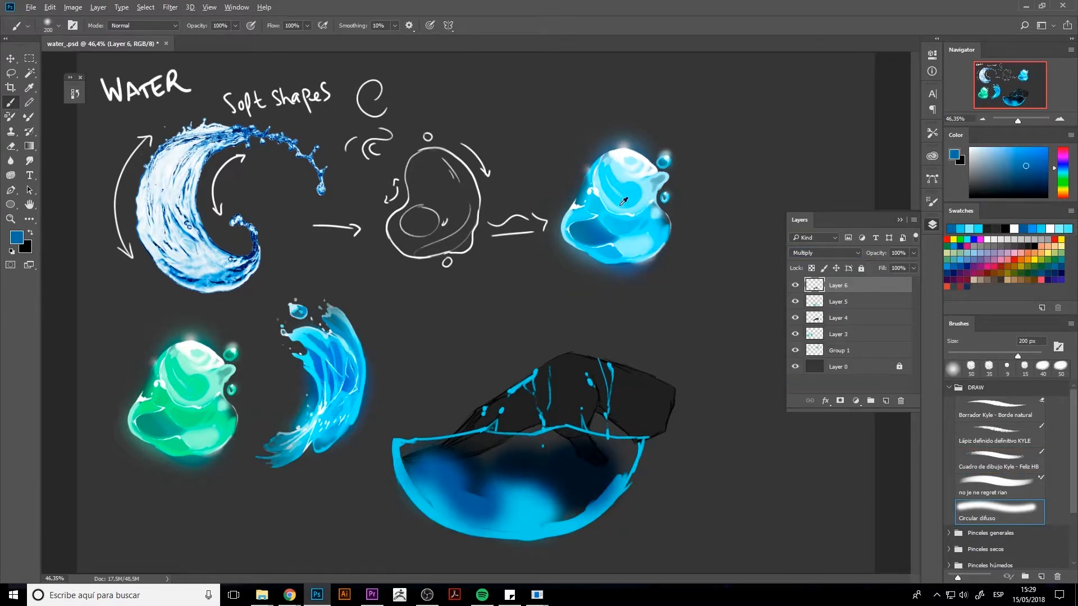
pyautogui.keyDown('alt'); pyautogui.click(624, 201); pyautogui.keyUp('alt')
# Try merging the two water layers and setting the result to Multiply, and undo it.
pyautogui.keyDown('shift'); pyautogui.click(847, 302); pyautogui.keyUp('shift')
pyautogui.hotkey('ctrl', 'e')
pyautogui.click(825, 253)
pyautogui.click(806, 290)
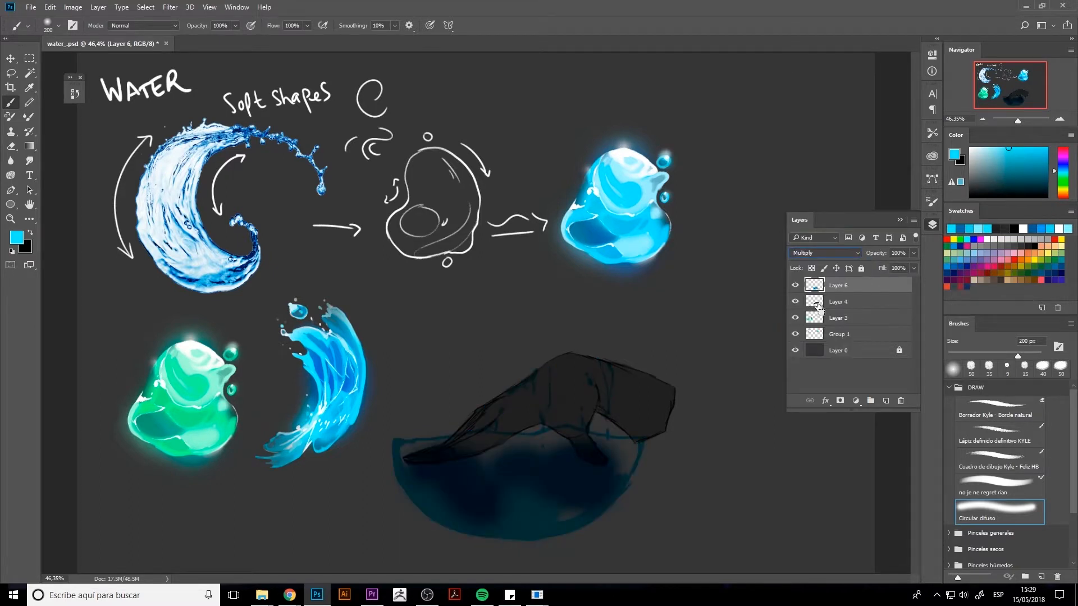
pyautogui.hotkey('ctrl', 'alt', 'z')
pyautogui.hotkey('ctrl', 'alt', 'z')
pyautogui.hotkey('ctrl', 'alt', 'z')
pyautogui.hotkey('ctrl', 'alt', 'z')
# Set the shading layer to Overlay and brighten the bowl's left side with cyan, finishing with the Feliz HB brush at 25 px.
pyautogui.click(834, 254)
pyautogui.click(809, 364)
pyautogui.moveTo(455, 463)
pyautogui.mouseDown()
pyautogui.moveTo(604, 462)
pyautogui.moveTo(429, 461)
pyautogui.moveTo(418, 480)
pyautogui.moveTo(450, 503)
pyautogui.mouseUp()
pyautogui.click(999, 461)
pyautogui.moveTo(417, 490)
pyautogui.mouseDown()
pyautogui.moveTo(406, 466)
pyautogui.moveTo(439, 511)
pyautogui.mouseUp()
pyautogui.moveTo(402, 450); pyautogui.dragTo(427, 507)
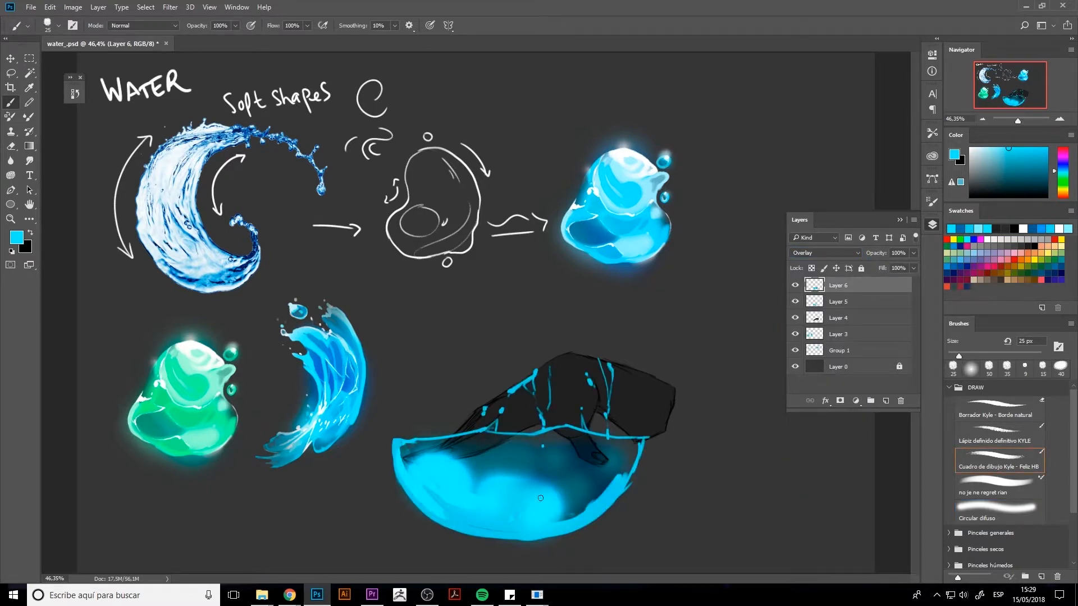
# Cover the bowl's centre and right side with broad bright cyan strokes and merge the two water layers.
pyautogui.moveTo(578, 474); pyautogui.dragTo(518, 518)
pyautogui.press(']')
pyautogui.press(']')
pyautogui.press(']')
pyautogui.moveTo(578, 499); pyautogui.dragTo(522, 519)
pyautogui.keyDown('shift'); pyautogui.click(842, 315); pyautogui.keyUp('shift')
pyautogui.keyDown('shift'); pyautogui.click(842, 304); pyautogui.keyUp('shift')
pyautogui.hotkey('ctrl', 'e')
# Blend darker blue shapes into the bowl's left side with the no je ne regret rian mixer brush at 35 px.
pyautogui.press('e')
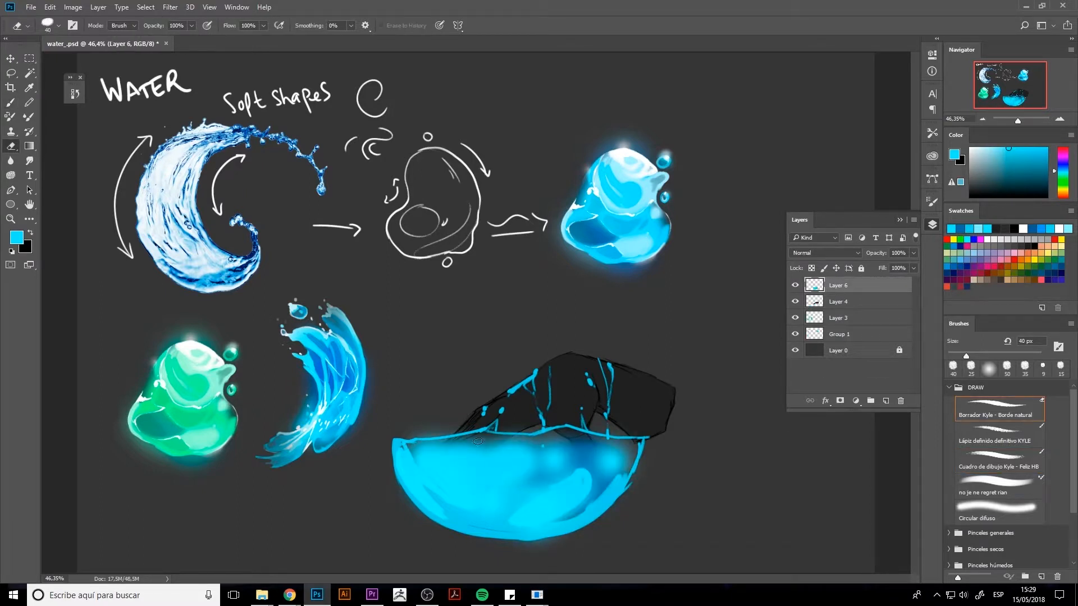
pyautogui.press('b')
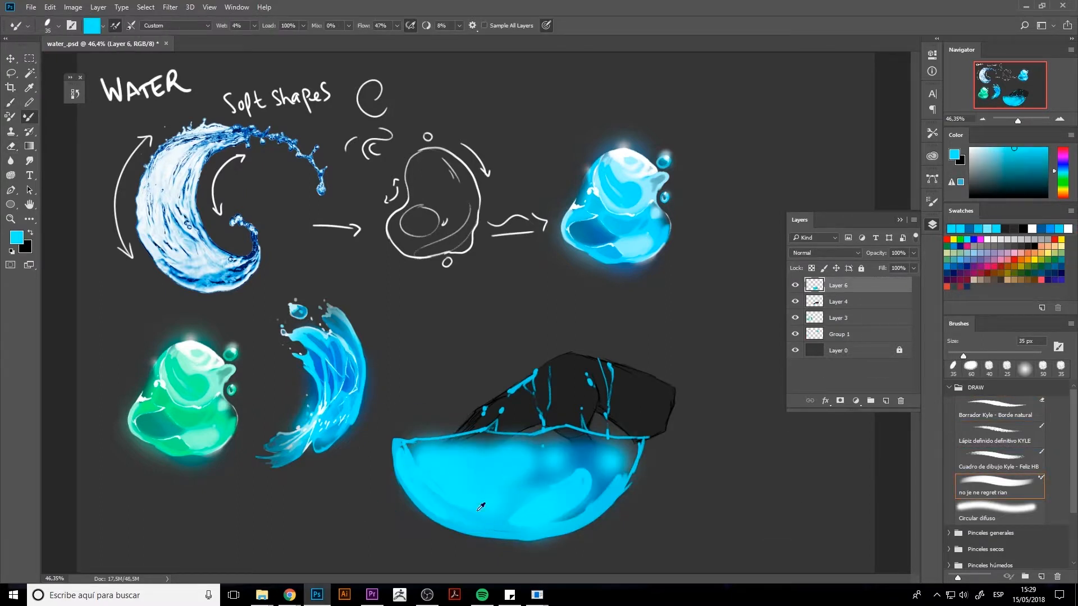
pyautogui.moveTo(422, 450); pyautogui.dragTo(462, 492)
pyautogui.keyDown('alt'); pyautogui.click(411, 455); pyautogui.keyUp('alt')
pyautogui.moveTo(409, 453)
pyautogui.mouseDown()
pyautogui.moveTo(385, 455)
pyautogui.moveTo(398, 488)
pyautogui.mouseUp()
pyautogui.press('e')
pyautogui.press('b')
pyautogui.keyDown('alt'); pyautogui.click(519, 465); pyautogui.keyUp('alt')
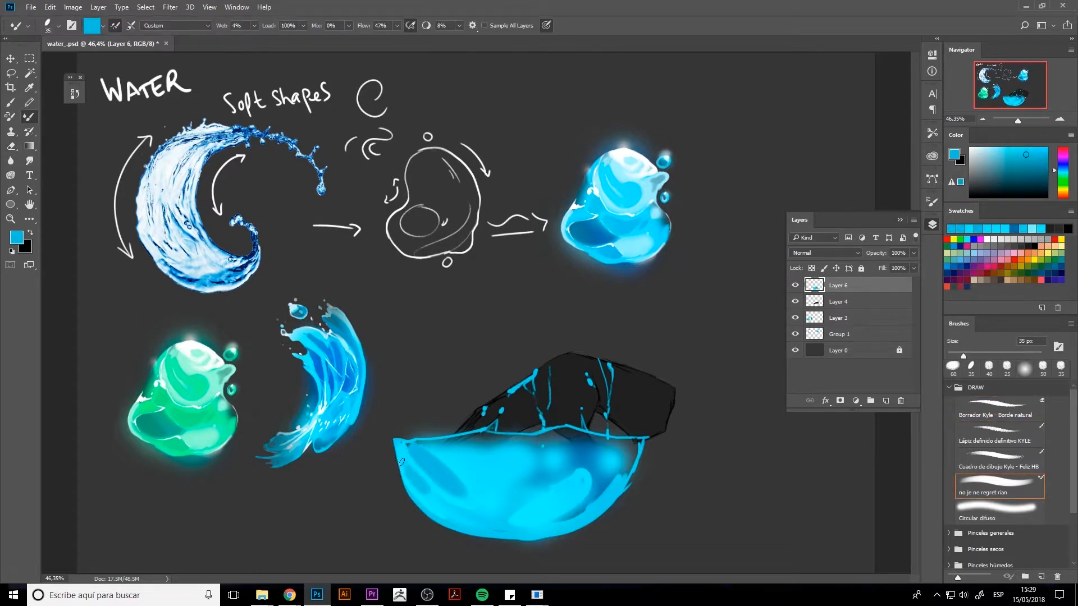
# Paint deeper blue accents along the bowl's lower left with the mixer brush at 25 px.
pyautogui.keyDown('alt'); pyautogui.click(581, 458); pyautogui.keyUp('alt')
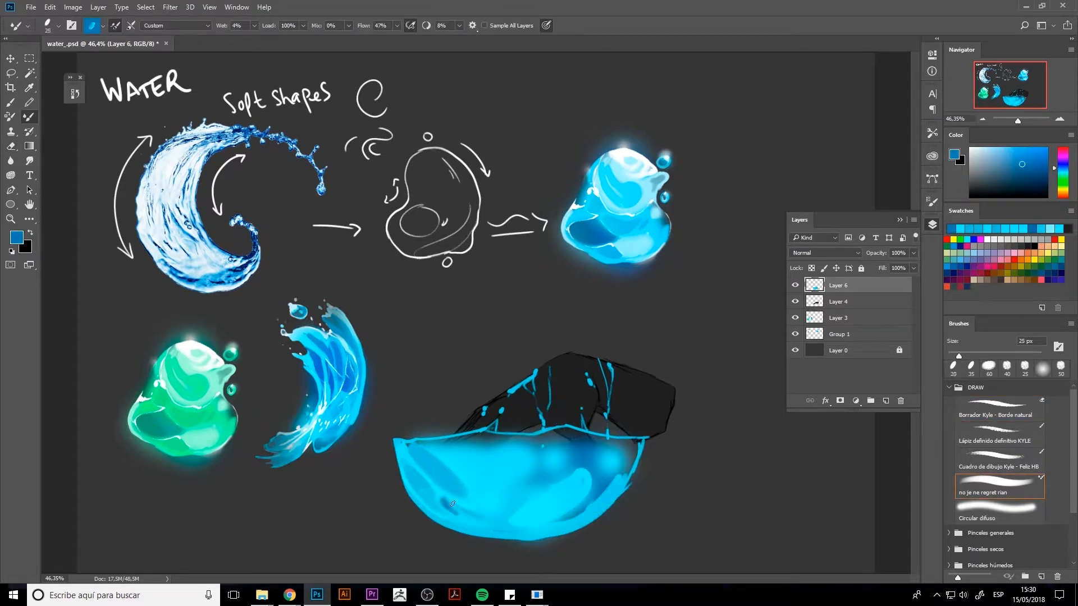
pyautogui.moveTo(449, 505); pyautogui.dragTo(495, 522)
pyautogui.keyDown('alt'); pyautogui.click(446, 505); pyautogui.keyUp('alt')
# Blend bright cyan across the upper middle of the bowl toward the waterline with the mixer brush at 50 px.
pyautogui.keyDown('alt'); pyautogui.click(498, 473); pyautogui.keyUp('alt')
pyautogui.press(']')
pyautogui.press(']')
pyautogui.press(']')
pyautogui.moveTo(510, 481)
pyautogui.mouseDown()
pyautogui.moveTo(563, 454)
pyautogui.moveTo(547, 442)
pyautogui.mouseUp()
# Shade the water's upper-left edge at 30 px with a muted teal sampled from the splash's faded tip.
pyautogui.keyDown('alt'); pyautogui.click(520, 436); pyautogui.keyUp('alt')
pyautogui.keyDown('alt'); pyautogui.click(328, 336); pyautogui.keyUp('alt')
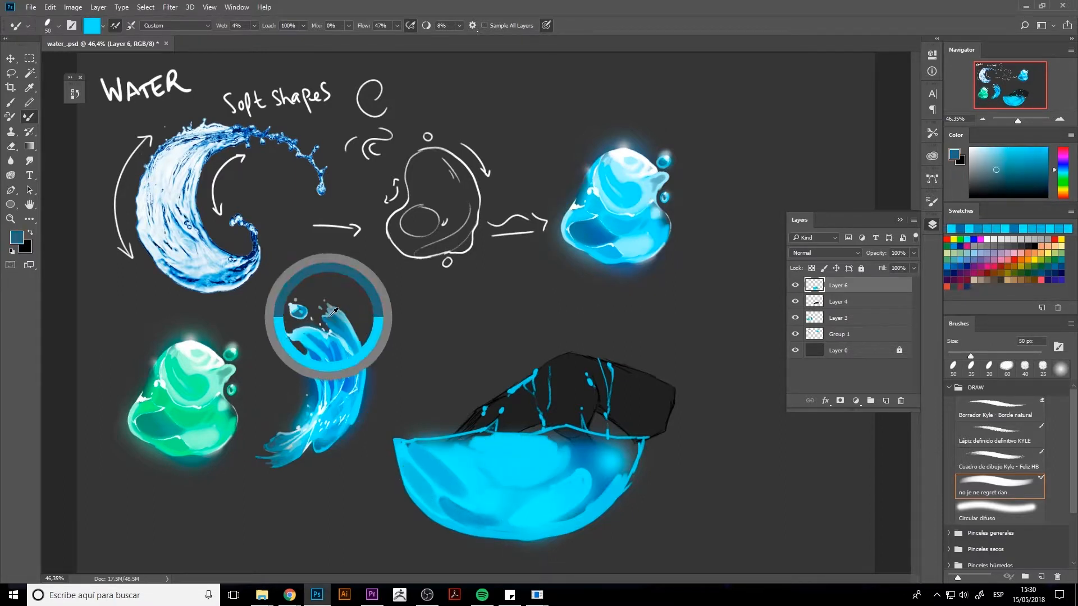
pyautogui.press('[')
pyautogui.press('[')
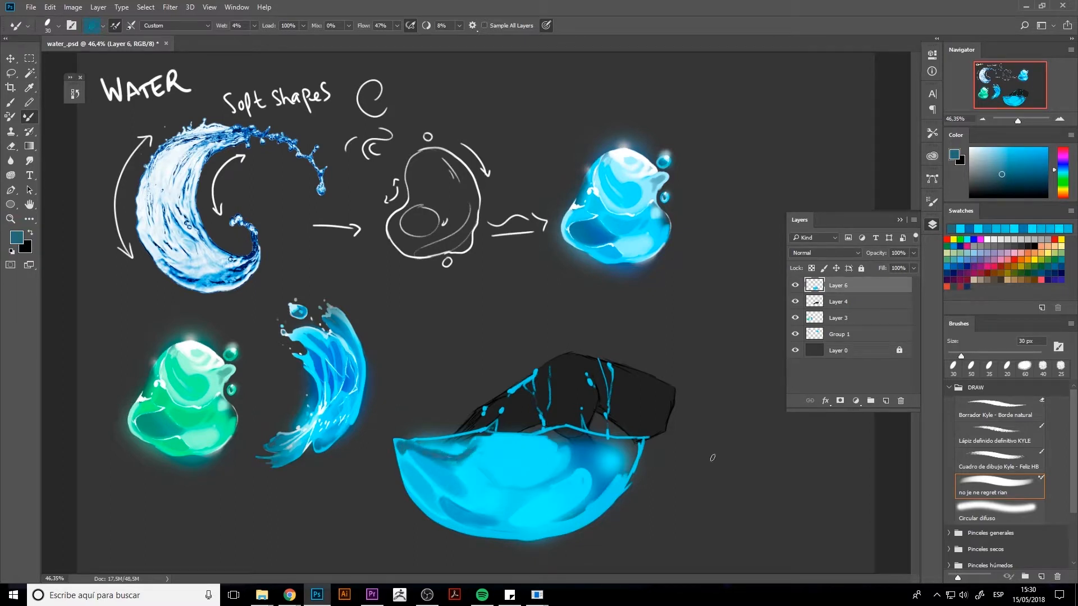
# Erase the water softly over the submerged fingers and thumb with the Circular difuso eraser.
pyautogui.press('e')
pyautogui.moveTo(449, 447); pyautogui.dragTo(504, 441)
pyautogui.moveTo(578, 445); pyautogui.dragTo(592, 450)
pyautogui.press('b')
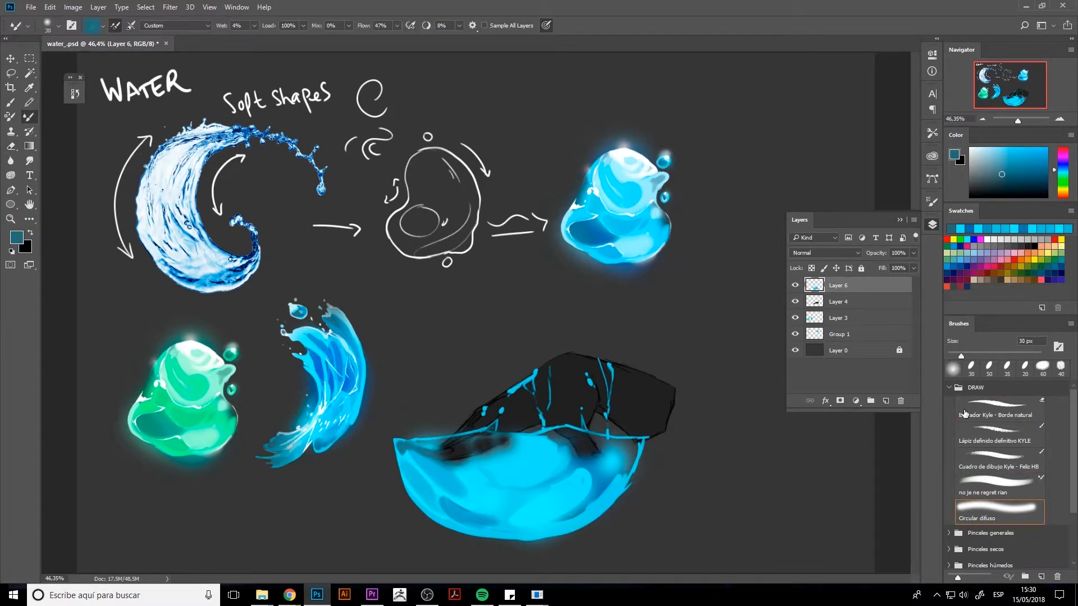
# Paint sampled dark teal over the submerged fingers on a new layer with the mixer brush at 40 px.
pyautogui.keyDown('alt'); pyautogui.click(454, 457); pyautogui.keyUp('alt')
pyautogui.keyDown('alt'); pyautogui.click(463, 461); pyautogui.keyUp('alt')
pyautogui.press(']')
pyautogui.click(886, 401)
pyautogui.press(']')
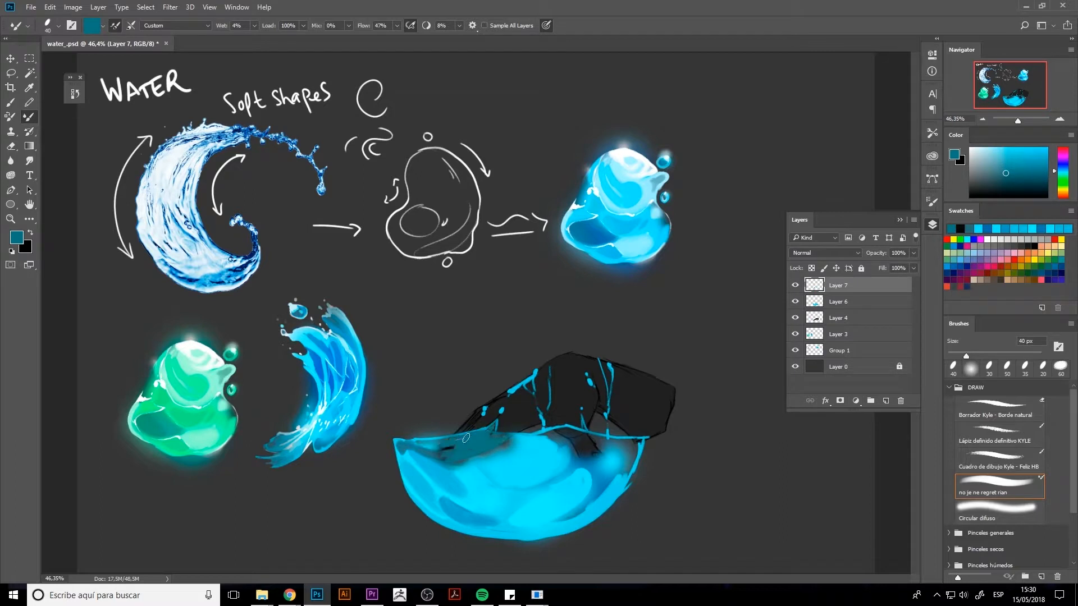
# Outline the teal surface area and the waterline in sampled cyan with a fine Feliz HB brush.
pyautogui.keyDown('alt'); pyautogui.click(435, 435); pyautogui.keyUp('alt')
pyautogui.hotkey('shift', 'b')
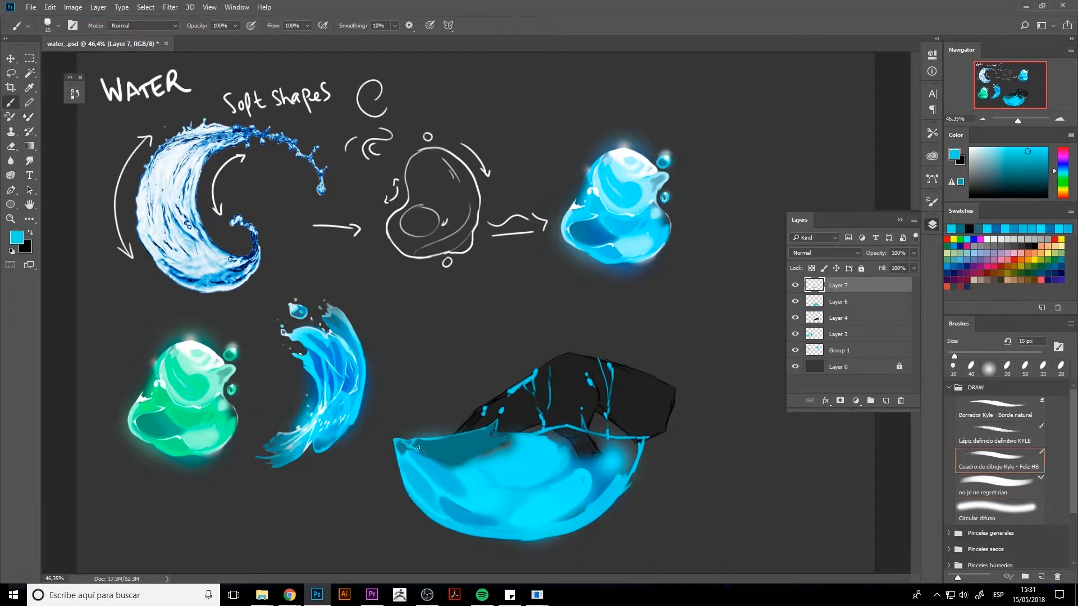
pyautogui.moveTo(514, 436)
pyautogui.mouseDown()
pyautogui.moveTo(494, 445)
pyautogui.moveTo(540, 435)
pyautogui.mouseUp()
# Paint a pale cyan highlight at the waterline's centre at 20 px and add small white glints at 9 px.
pyautogui.keyDown('alt'); pyautogui.click(634, 187); pyautogui.keyUp('alt')
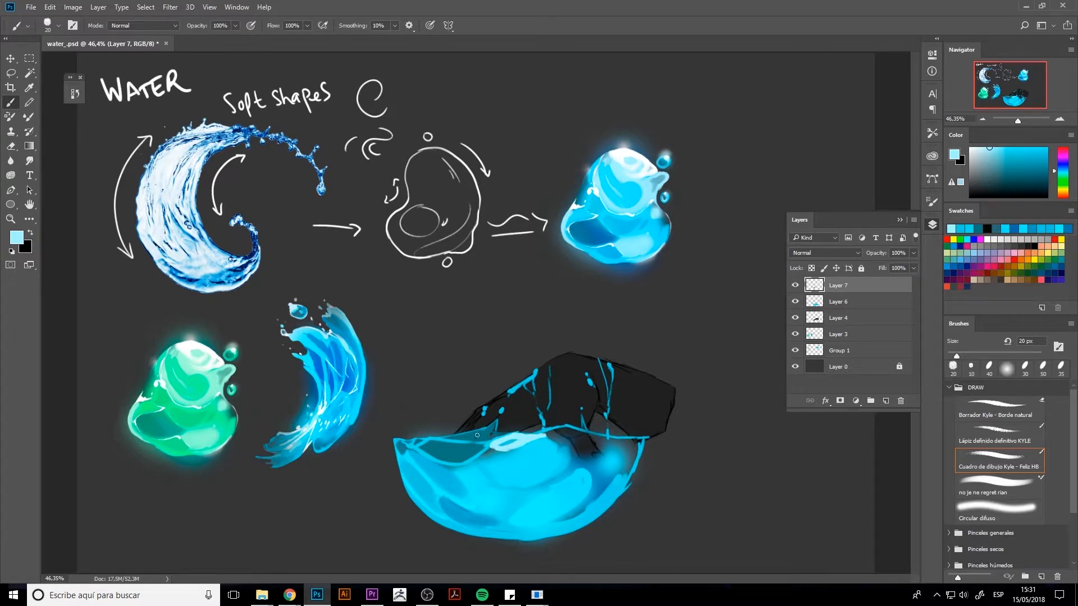
pyautogui.press('[')
pyautogui.press('[')
pyautogui.press('[')
pyautogui.press('[')
pyautogui.keyDown('alt'); pyautogui.click(631, 150); pyautogui.keyUp('alt')
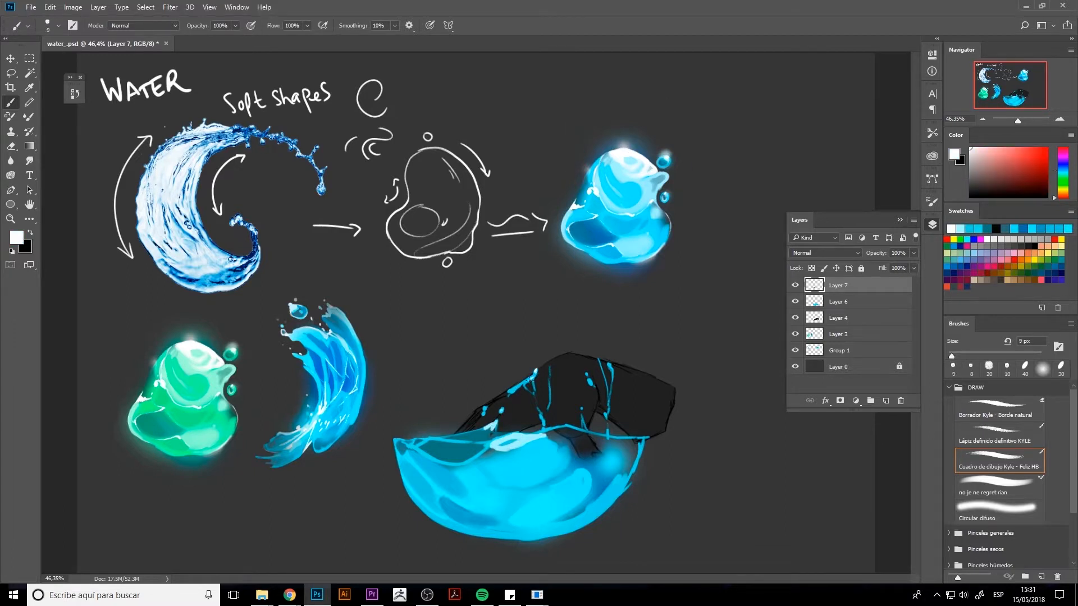
# Fade the drips on the hand on Layer 6 with a large soft Circular difuso eraser set to 35%.
pyautogui.press('e')
pyautogui.hotkey('alt', '[')
pyautogui.press(']')
pyautogui.press(']')
pyautogui.press(']')
pyautogui.press(']')
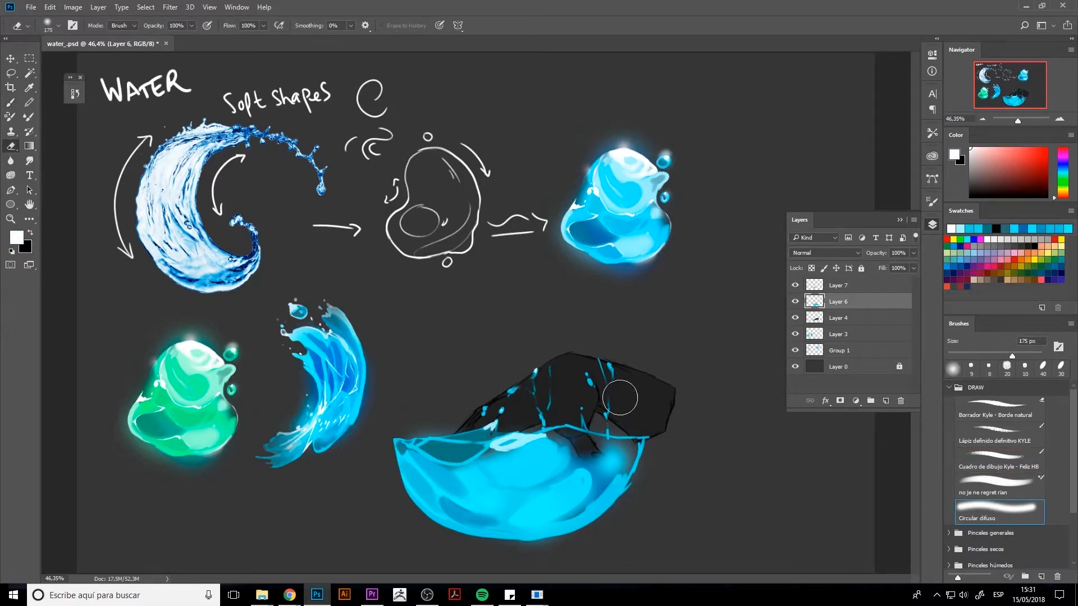
pyautogui.hotkey('shift', '3')
pyautogui.hotkey('shift', '5')
pyautogui.press(']')
pyautogui.press(']')
# Sample pale cyan from the blue blob and add a new layer in Screen mode above Layer 7.
pyautogui.hotkey('alt', ']')
pyautogui.press('b')
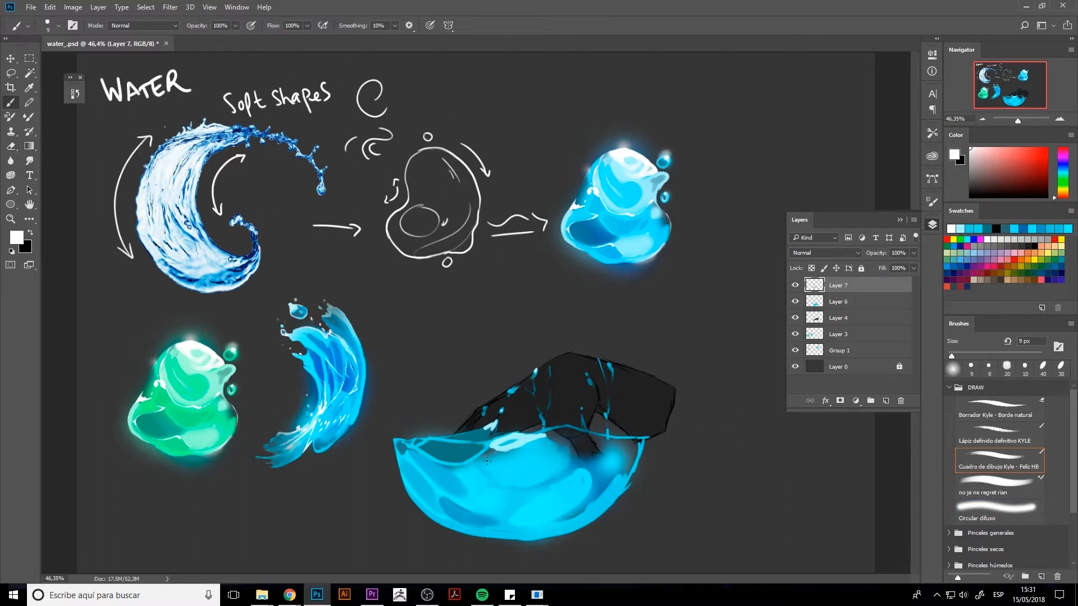
pyautogui.keyDown('alt'); pyautogui.click(609, 241); pyautogui.keyUp('alt')
pyautogui.hotkey('ctrl', 'z')
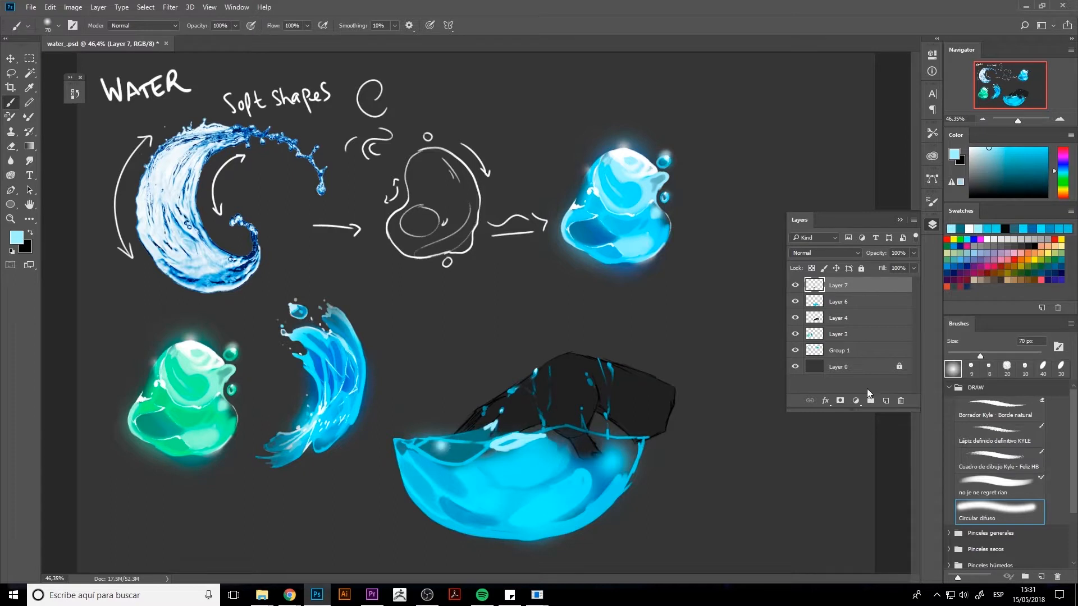
pyautogui.click(886, 401)
pyautogui.click(825, 254)
pyautogui.click(808, 330)
# Dab soft pale cyan glows on the waterline's central highlight and left corner with the Circular difuso brush enlarged to 125 px.
pyautogui.moveTo(506, 439); pyautogui.dragTo(529, 432)
pyautogui.hotkey('ctrl', 'z')
pyautogui.press(']')
pyautogui.press(']')
pyautogui.press(']')
pyautogui.press(']')
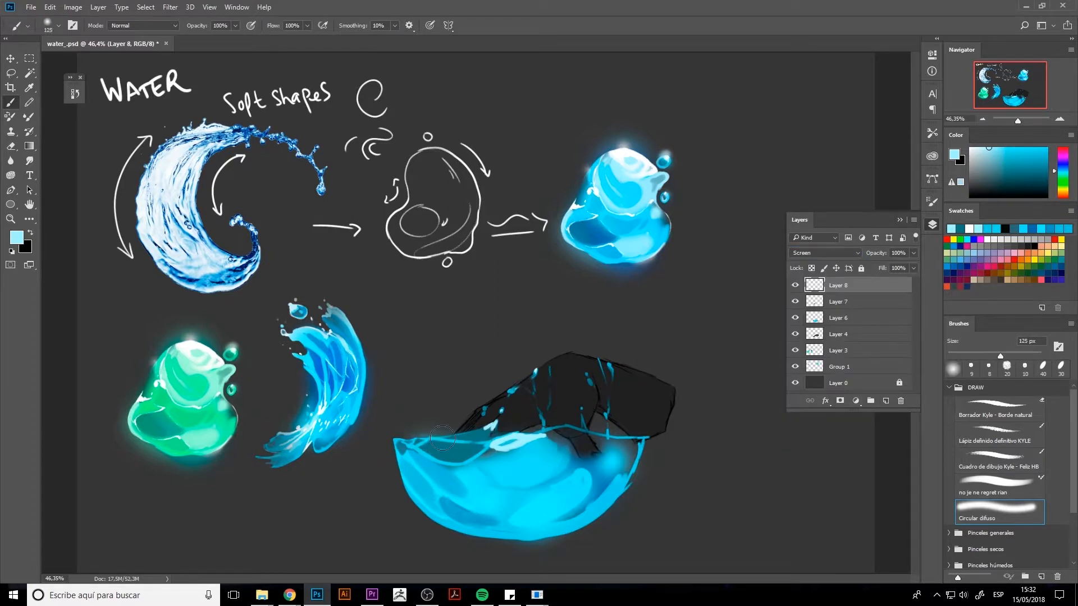
pyautogui.click(520, 430)
pyautogui.click(416, 441)
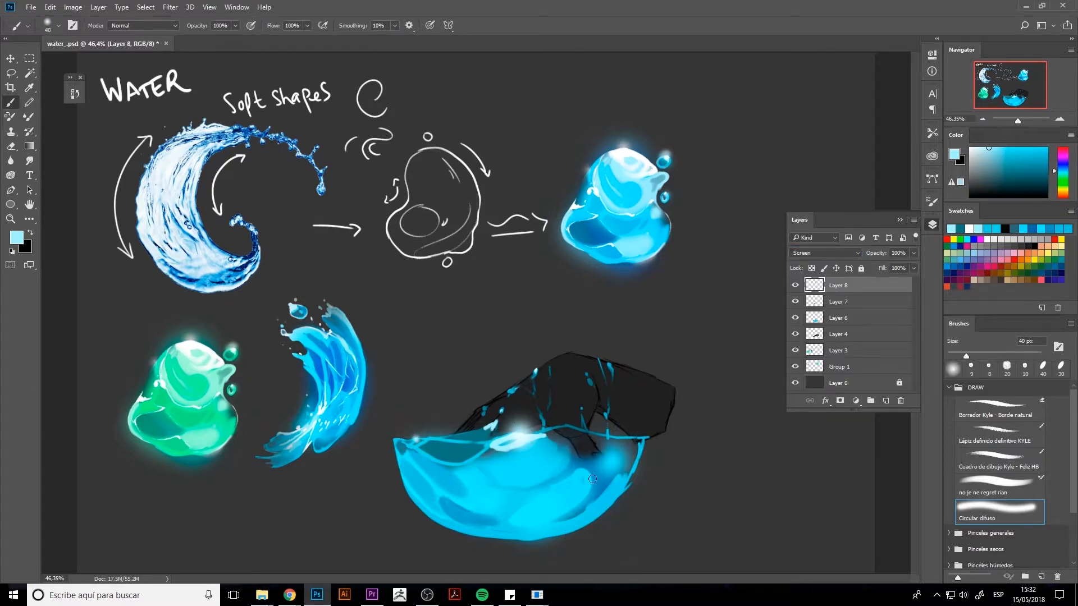
# Merge the three water layers and erase the upper ends of the drips along the top of the hand.
pyautogui.keyDown('shift'); pyautogui.click(842, 318); pyautogui.keyUp('shift')
pyautogui.hotkey('ctrl', 'e')
pyautogui.press('e')
pyautogui.moveTo(538, 375)
pyautogui.mouseDown()
pyautogui.moveTo(546, 353)
pyautogui.moveTo(569, 346)
pyautogui.moveTo(623, 359)
pyautogui.mouseUp()
# Trim the drips with the hand's dark grey at 15 px and dot them with white highlights using a smaller brush.
pyautogui.press('b')
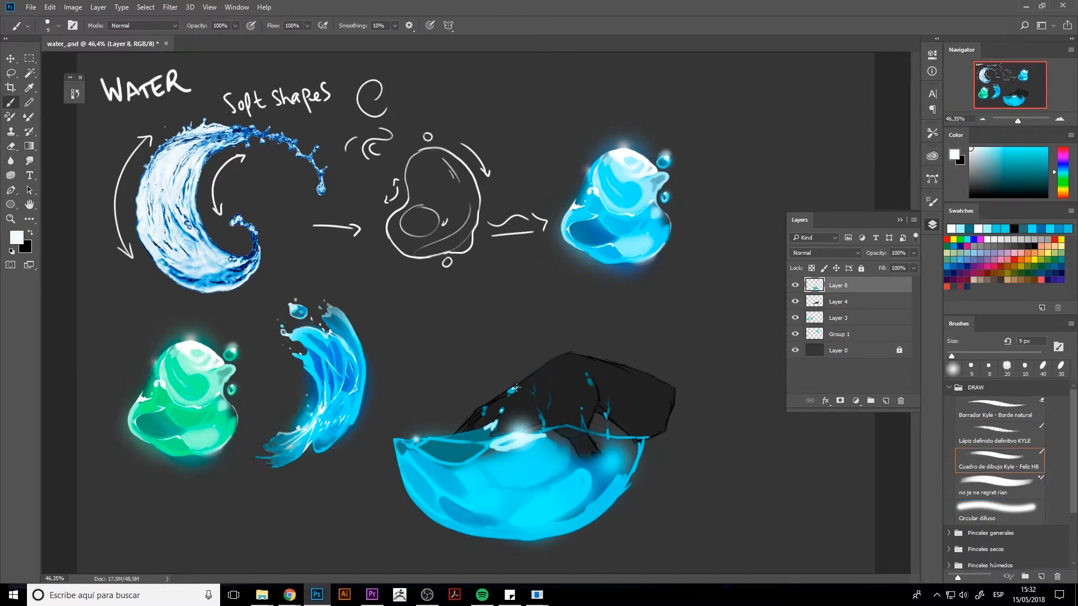
pyautogui.keyDown('alt'); pyautogui.click(514, 389); pyautogui.keyUp('alt')
pyautogui.press(']')
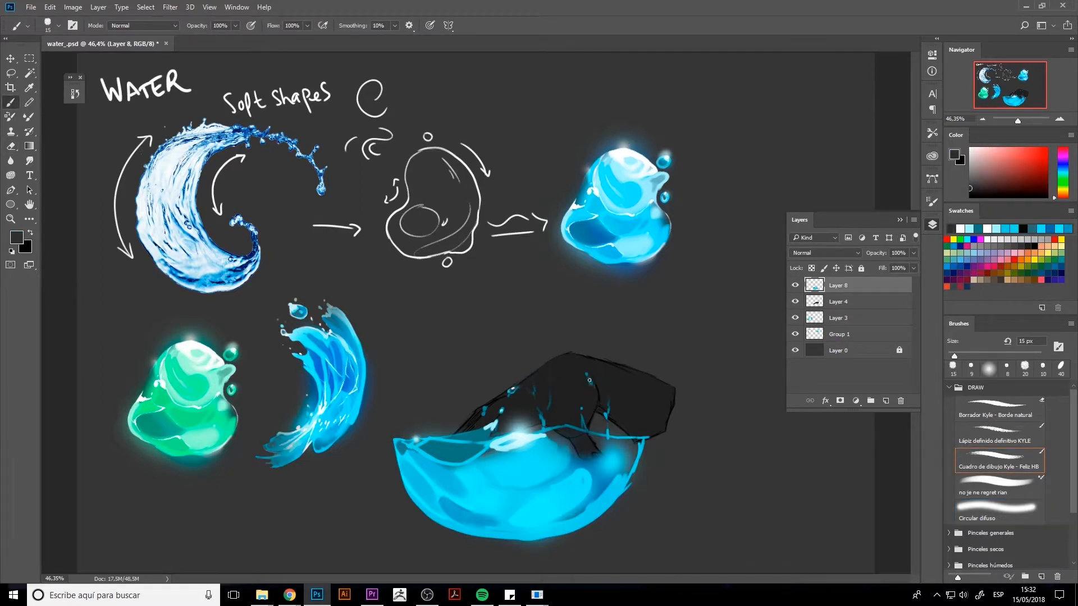
pyautogui.keyDown('alt'); pyautogui.click(617, 147); pyautogui.keyUp('alt')
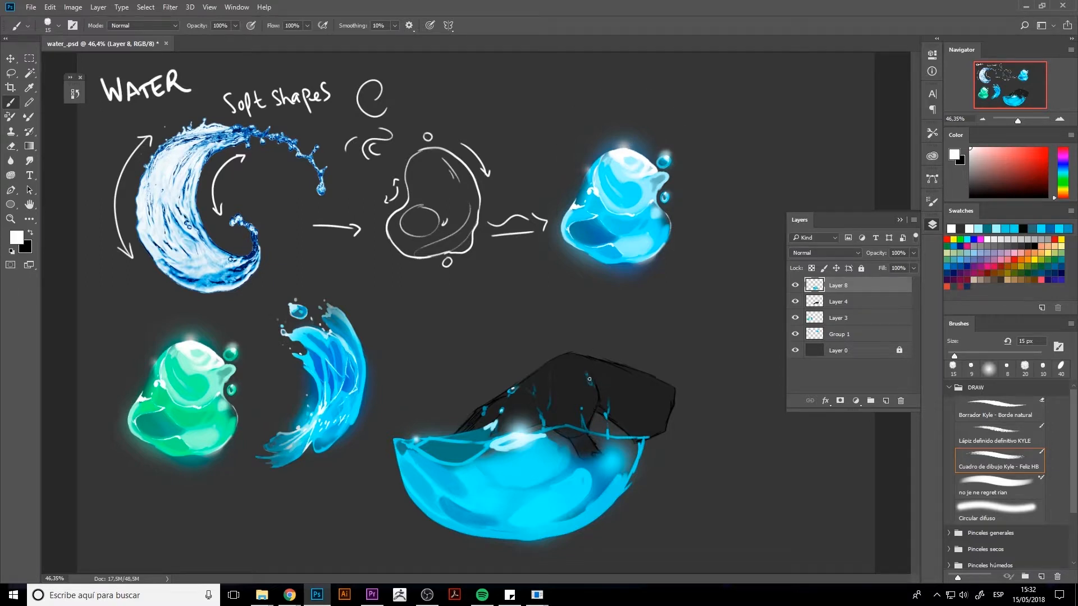
pyautogui.press('[')
pyautogui.press('[')
# Refine the drips near the fingers by painting over their edges with sampled dark grey at 25 px.
pyautogui.keyDown('alt'); pyautogui.click(490, 406); pyautogui.keyUp('alt')
pyautogui.press(']')
pyautogui.press(']')
pyautogui.press(']')
pyautogui.press(']')
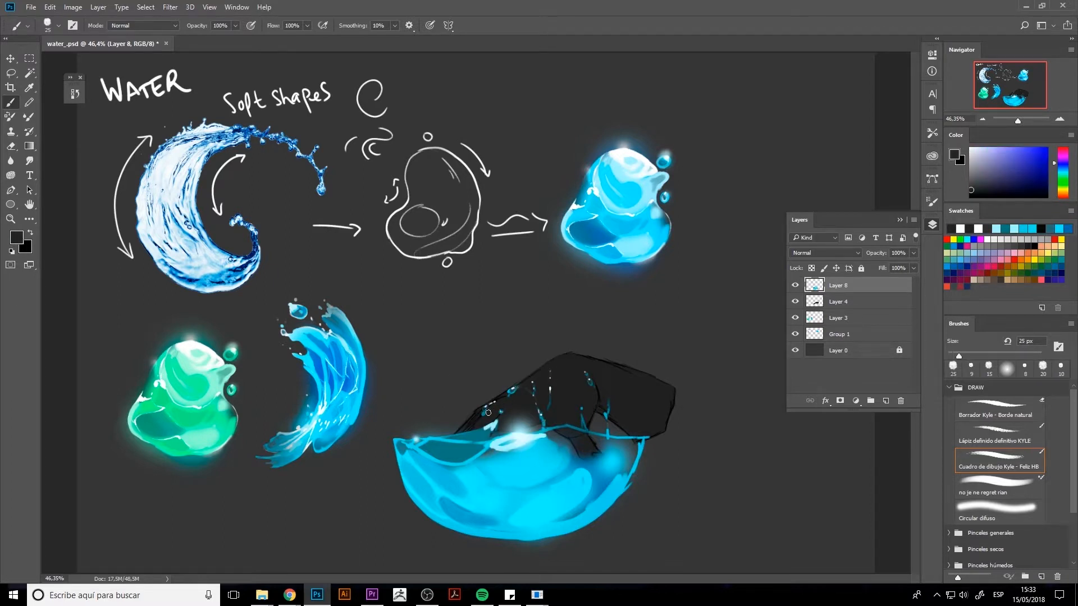
# Paint teal and blue facets just under the waterline around the submerged fingers, using sampled water colours at 25 px.
pyautogui.keyDown('alt'); pyautogui.click(486, 430); pyautogui.keyUp('alt')
pyautogui.press(']')
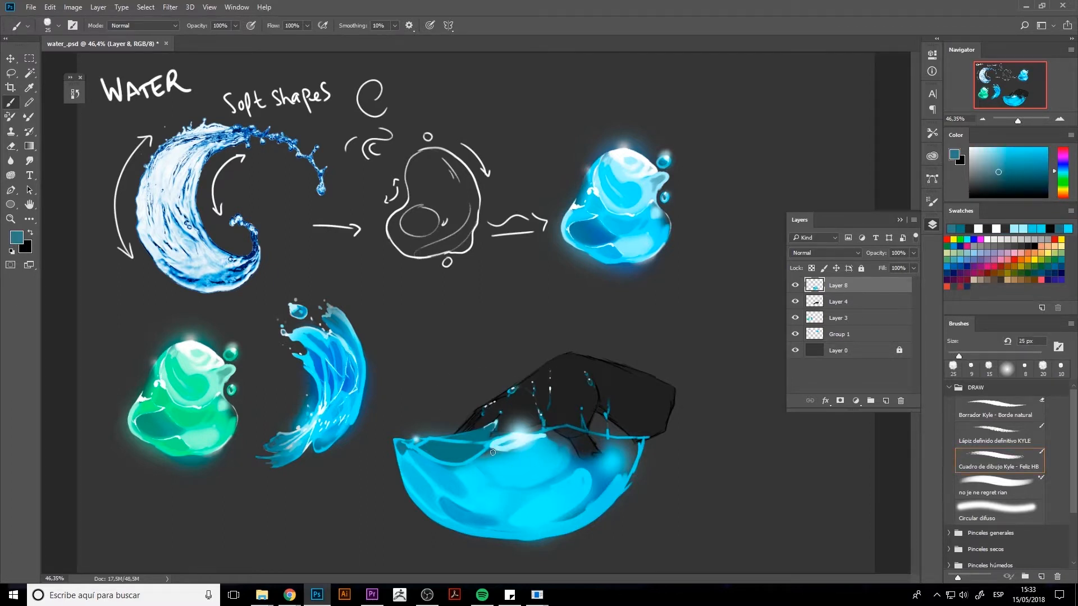
pyautogui.keyDown('alt'); pyautogui.click(510, 451); pyautogui.keyUp('alt')
pyautogui.moveTo(544, 444)
pyautogui.mouseDown()
pyautogui.moveTo(531, 473)
pyautogui.moveTo(557, 449)
pyautogui.moveTo(609, 448)
pyautogui.moveTo(594, 444)
pyautogui.mouseUp()
pyautogui.keyDown('alt'); pyautogui.click(550, 458); pyautogui.keyUp('alt')
pyautogui.keyDown('alt'); pyautogui.click(593, 443); pyautogui.keyUp('alt')
pyautogui.moveTo(567, 482)
pyautogui.mouseDown()
pyautogui.moveTo(548, 449)
pyautogui.moveTo(527, 474)
pyautogui.moveTo(526, 453)
pyautogui.moveTo(486, 462)
pyautogui.mouseUp()
pyautogui.press('[')
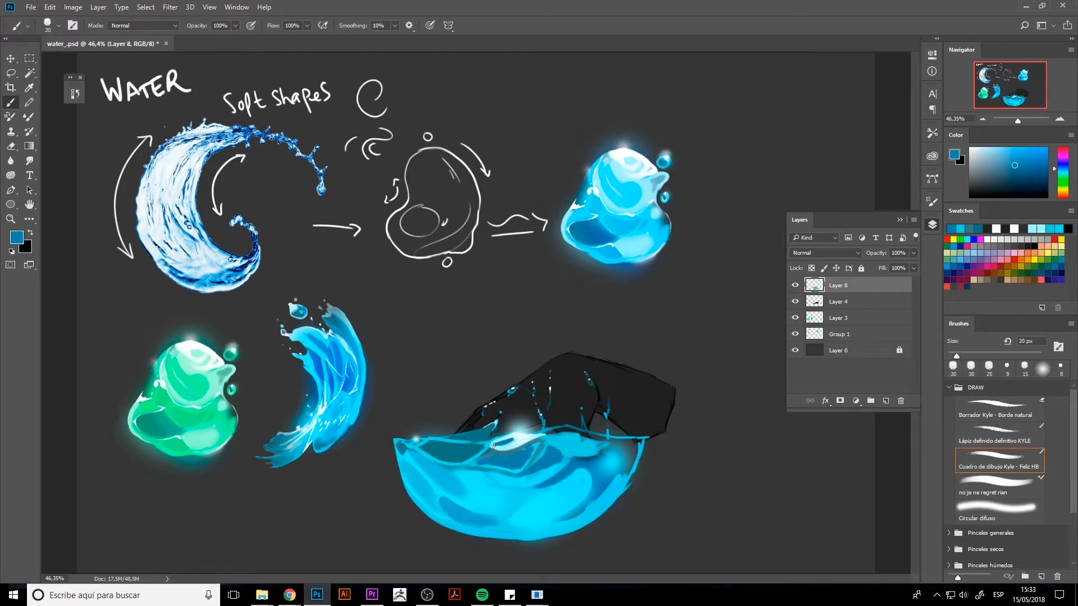
# Paint broad blue shapes into the left half of the bowl with sampled water colours and a larger brush.
pyautogui.keyDown('alt'); pyautogui.click(500, 444); pyautogui.keyUp('alt')
pyautogui.keyDown('alt'); pyautogui.click(471, 494); pyautogui.keyUp('alt')
pyautogui.press(']')
pyautogui.press(']')
pyautogui.press(']')
pyautogui.moveTo(475, 488)
pyautogui.mouseDown()
pyautogui.moveTo(523, 494)
pyautogui.moveTo(496, 492)
pyautogui.mouseUp()
# Blend the right side of the bowl with the Mixer Brush and sampled blues, using no je ne regret rian at 25 px.
pyautogui.keyDown('alt'); pyautogui.click(648, 220); pyautogui.keyUp('alt')
pyautogui.hotkey('shift', 'b')
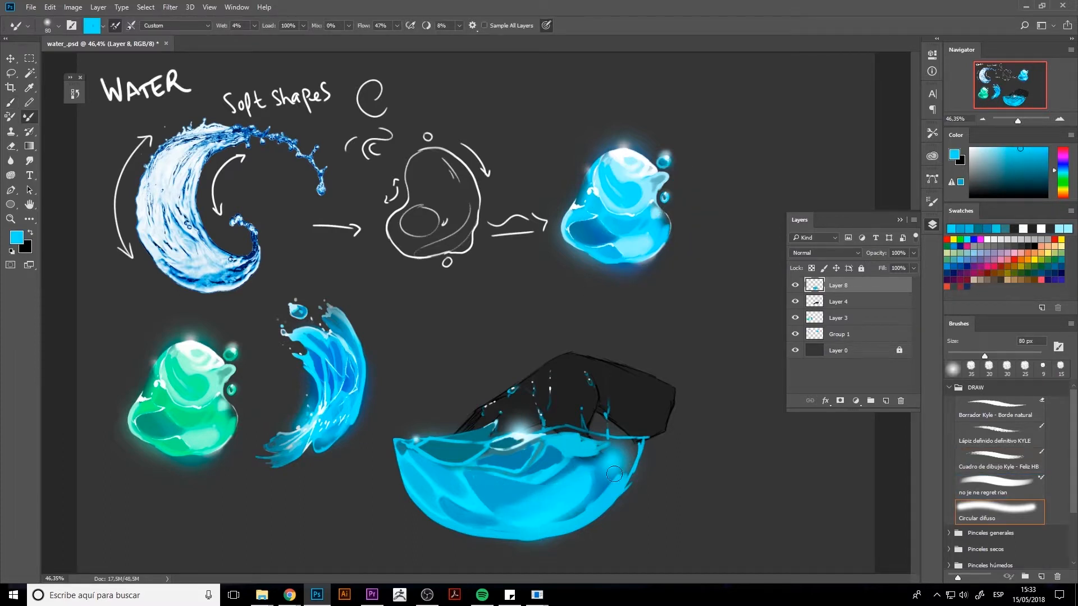
pyautogui.click(996, 483)
pyautogui.keyDown('alt'); pyautogui.click(605, 475); pyautogui.keyUp('alt')
pyautogui.press(']')
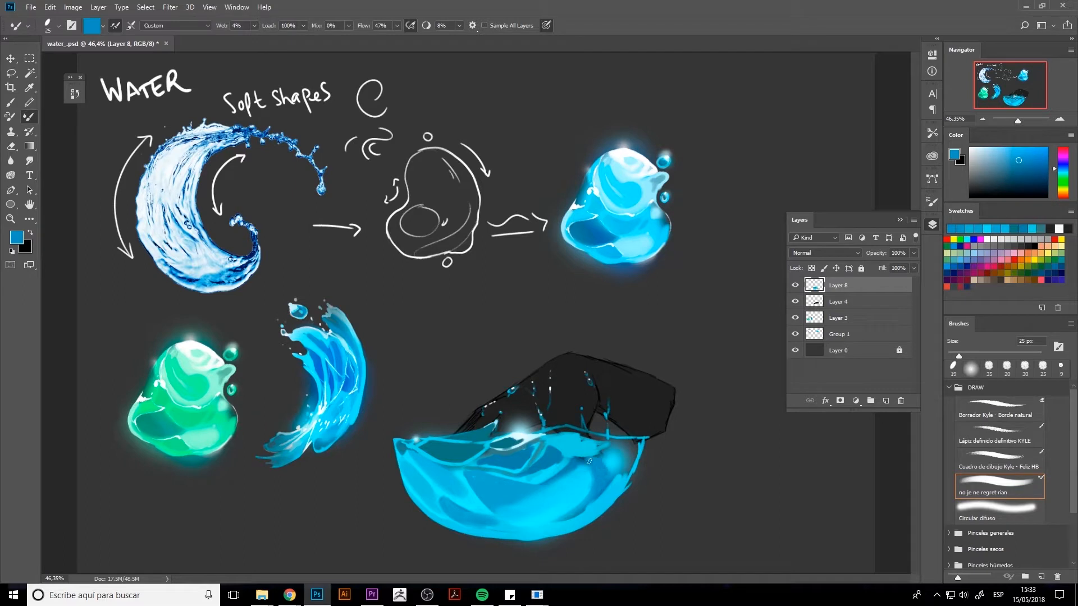
pyautogui.keyDown('alt'); pyautogui.click(552, 440); pyautogui.keyUp('alt')
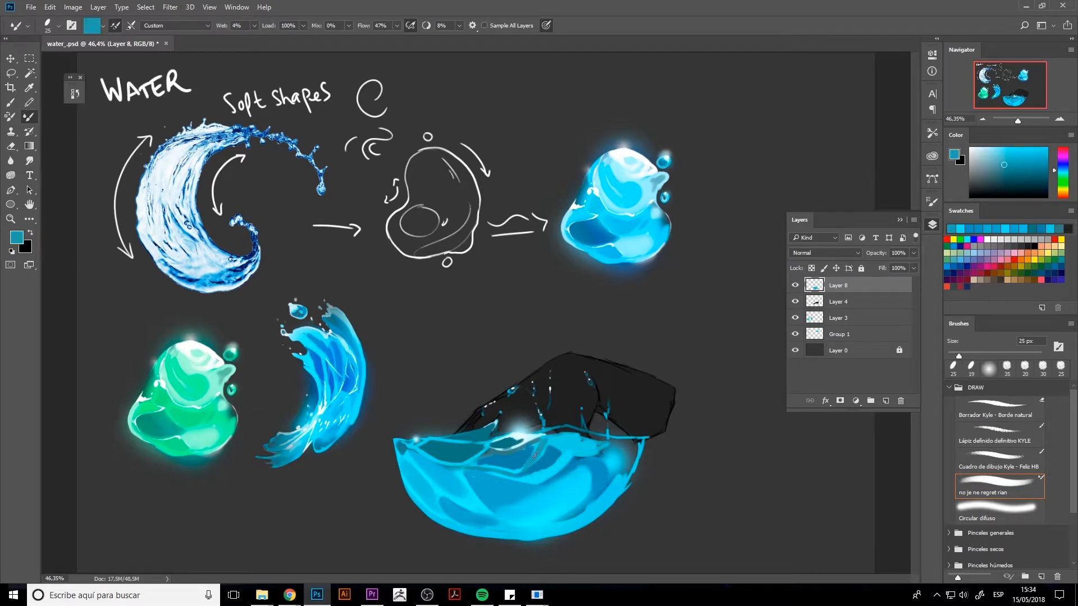
# Set the Mixer Brush to Dry, Heavy Load and paint the facets along the waterline with sampled water colours.
pyautogui.moveTo(217, 30); pyautogui.dragTo(212, 31)
pyautogui.keyDown('alt'); pyautogui.click(489, 449); pyautogui.keyUp('alt')
pyautogui.moveTo(490, 450)
pyautogui.mouseDown()
pyautogui.moveTo(515, 445)
pyautogui.moveTo(489, 456)
pyautogui.moveTo(509, 468)
pyautogui.moveTo(529, 448)
pyautogui.moveTo(468, 474)
pyautogui.moveTo(536, 482)
pyautogui.moveTo(488, 475)
pyautogui.moveTo(502, 489)
pyautogui.moveTo(563, 459)
pyautogui.moveTo(513, 474)
pyautogui.moveTo(558, 445)
pyautogui.moveTo(544, 443)
pyautogui.moveTo(529, 462)
pyautogui.moveTo(547, 442)
pyautogui.moveTo(587, 437)
pyautogui.mouseUp()
pyautogui.keyDown('alt'); pyautogui.click(508, 445); pyautogui.keyUp('alt')
pyautogui.keyDown('alt'); pyautogui.click(489, 455); pyautogui.keyUp('alt')
pyautogui.keyDown('alt'); pyautogui.click(468, 474); pyautogui.keyUp('alt')
pyautogui.keyDown('alt'); pyautogui.click(510, 467); pyautogui.keyUp('alt')
pyautogui.keyDown('alt'); pyautogui.click(563, 444); pyautogui.keyUp('alt')
# Outline the ripples along the waterline with pale cyan strokes at 15 px.
pyautogui.press('[')
pyautogui.press('[')
pyautogui.keyDown('alt'); pyautogui.click(526, 436); pyautogui.keyUp('alt')
pyautogui.keyDown('alt'); pyautogui.click(538, 436); pyautogui.keyUp('alt')
pyautogui.moveTo(604, 433); pyautogui.dragTo(568, 433)
pyautogui.moveTo(529, 465)
pyautogui.mouseDown()
pyautogui.moveTo(483, 463)
pyautogui.moveTo(482, 443)
pyautogui.moveTo(422, 452)
pyautogui.mouseUp()
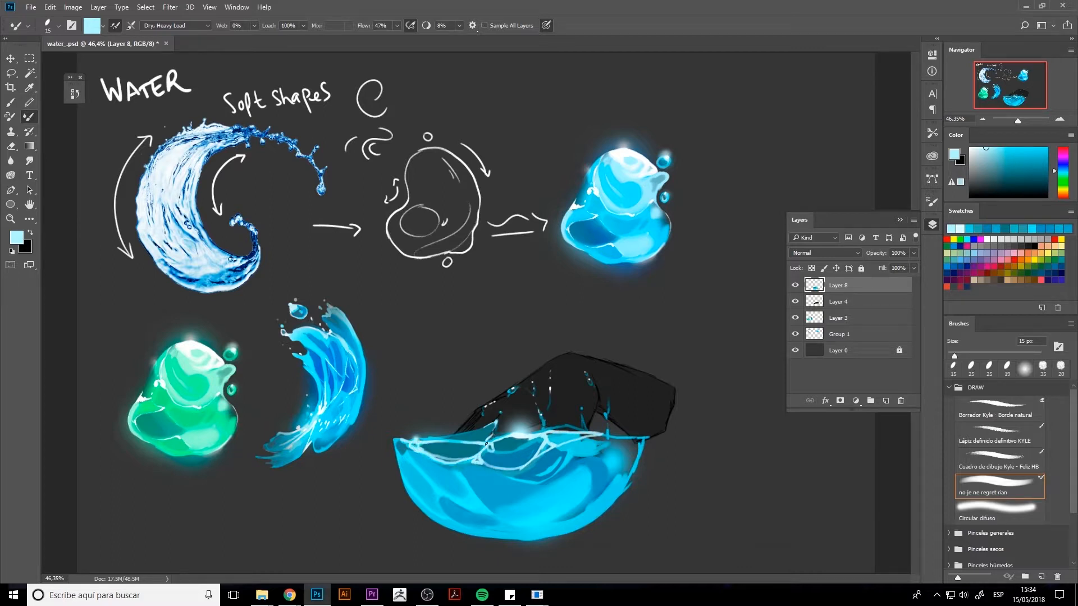
# Soften the water below the ripples with sampled blues, using a much larger mixer brush in the centre of the bowl.
pyautogui.keyDown('alt'); pyautogui.click(473, 463); pyautogui.keyUp('alt')
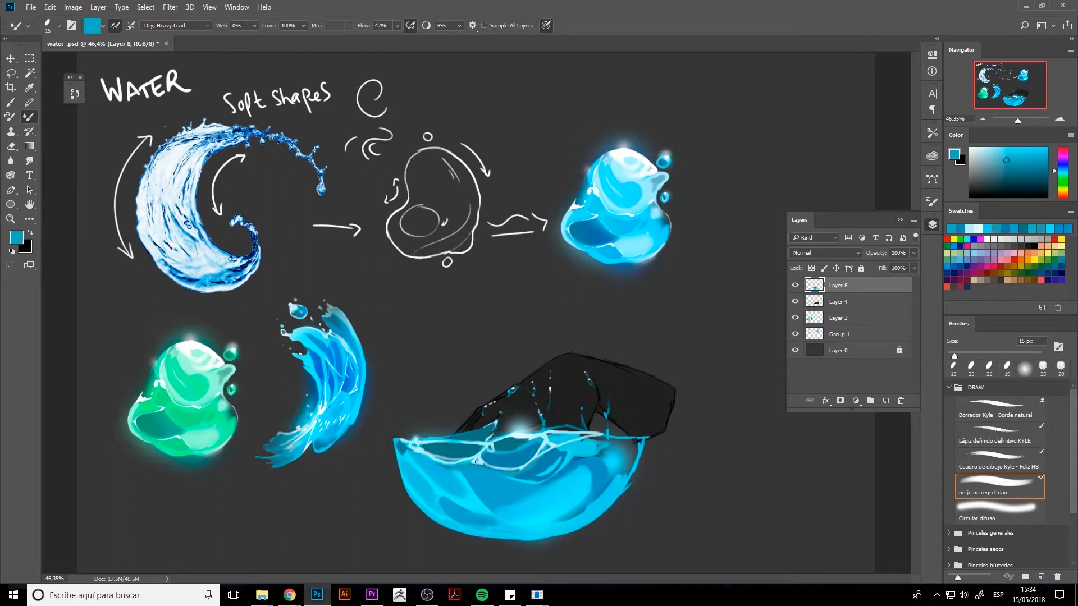
pyautogui.keyDown('alt'); pyautogui.click(541, 480); pyautogui.keyUp('alt')
pyautogui.press(']')
pyautogui.press(']')
pyautogui.press(']')
pyautogui.press(']')
pyautogui.press(']')
pyautogui.press(']')
pyautogui.moveTo(529, 472)
pyautogui.mouseDown()
pyautogui.moveTo(505, 479)
pyautogui.moveTo(536, 480)
pyautogui.mouseUp()
pyautogui.keyDown('alt'); pyautogui.click(544, 466); pyautogui.keyUp('alt')
# Refine the small shapes beneath the ripples with sampled water tones at 25 px.
pyautogui.press('[')
pyautogui.press('[')
pyautogui.press('[')
pyautogui.press('[')
pyautogui.keyDown('alt'); pyautogui.click(505, 473); pyautogui.keyUp('alt')
pyautogui.keyDown('alt'); pyautogui.click(512, 477); pyautogui.keyUp('alt')
pyautogui.keyDown('alt'); pyautogui.click(578, 447); pyautogui.keyUp('alt')
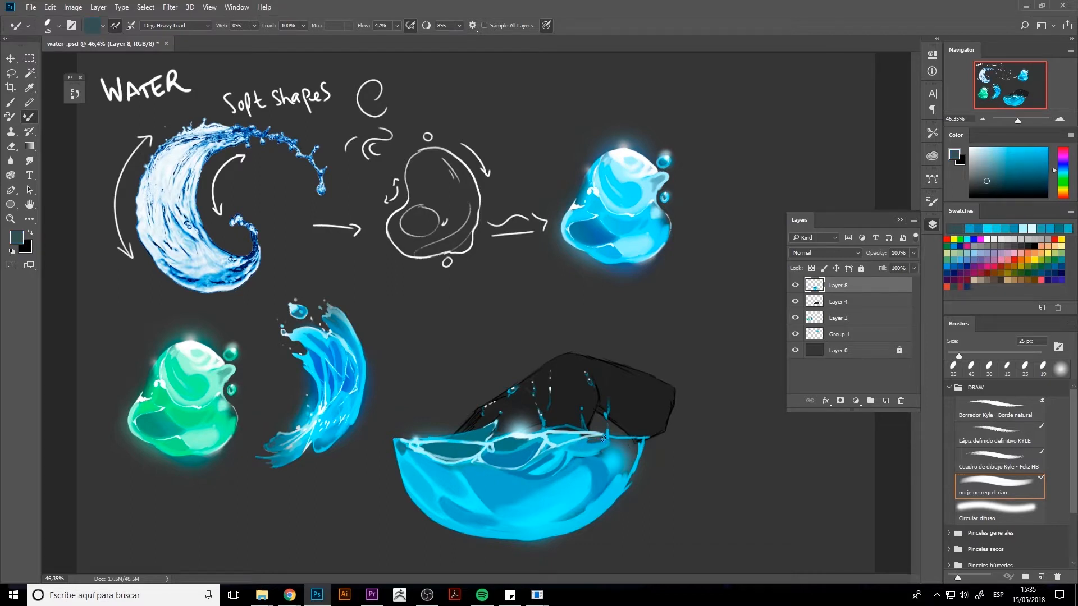
# Extend the pale cyan ripple lines around the central and right facets, reducing the brush to 15 px.
pyautogui.keyDown('alt'); pyautogui.click(620, 443); pyautogui.keyUp('alt')
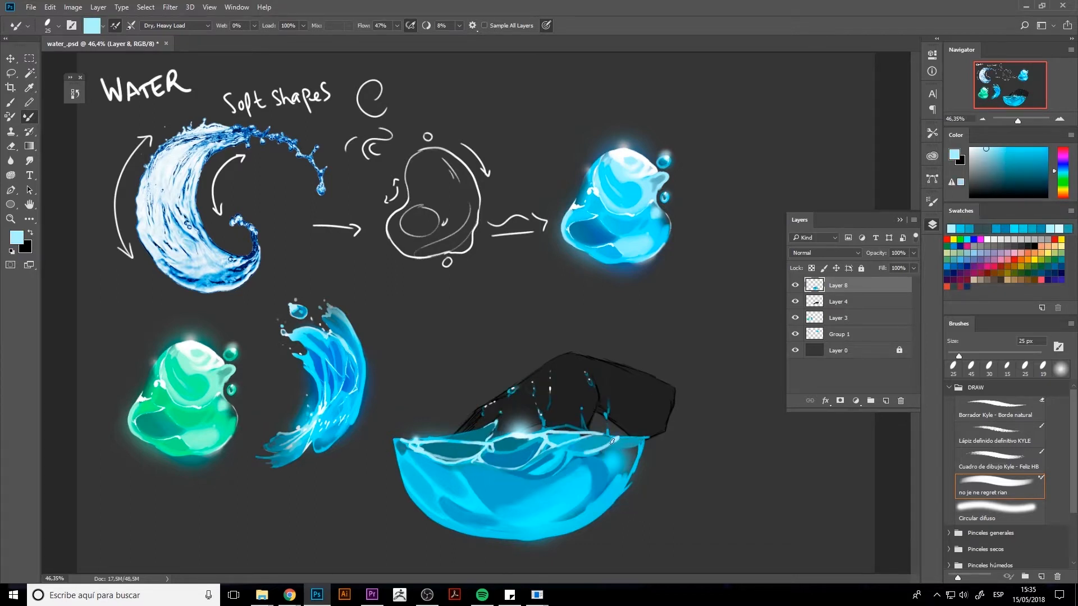
pyautogui.keyDown('alt'); pyautogui.click(547, 447); pyautogui.keyUp('alt')
pyautogui.keyDown('alt'); pyautogui.click(530, 458); pyautogui.keyUp('alt')
pyautogui.press('[')
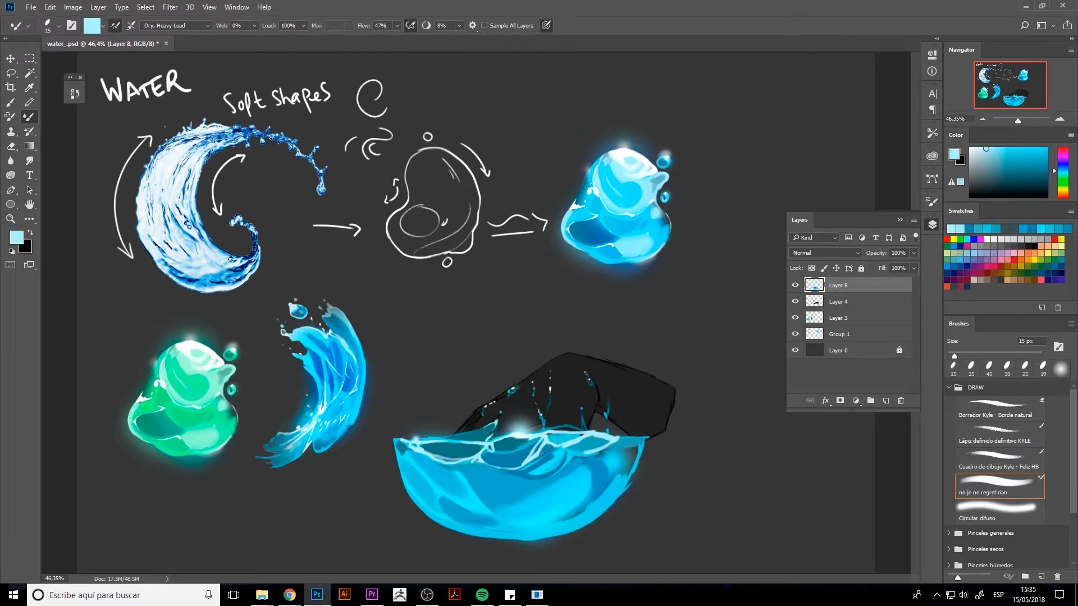
pyautogui.keyDown('alt'); pyautogui.click(550, 449); pyautogui.keyUp('alt')
pyautogui.keyDown('alt'); pyautogui.click(517, 452); pyautogui.keyUp('alt')
# Blend large blue shapes into the bowl's lower body with a sampled colour and the mixer brush at 60 px.
pyautogui.press(']')
pyautogui.press(']')
pyautogui.press(']')
pyautogui.keyDown('alt'); pyautogui.click(567, 508); pyautogui.keyUp('alt')
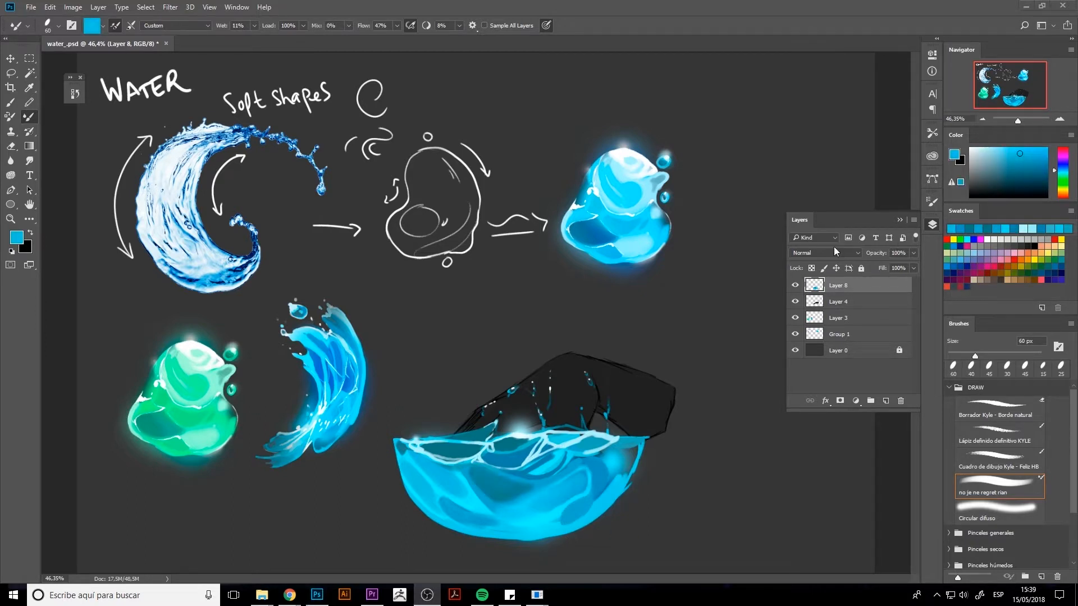
# Add a new layer above the painted water and set its blend mode to Overlay.
pyautogui.click(823, 253)
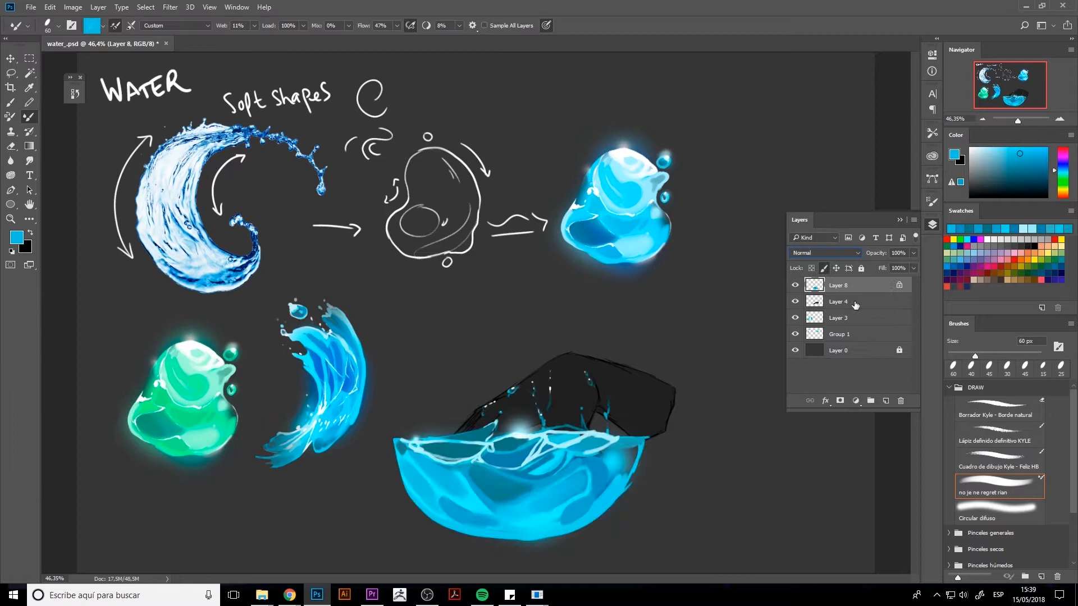
pyautogui.click(885, 401)
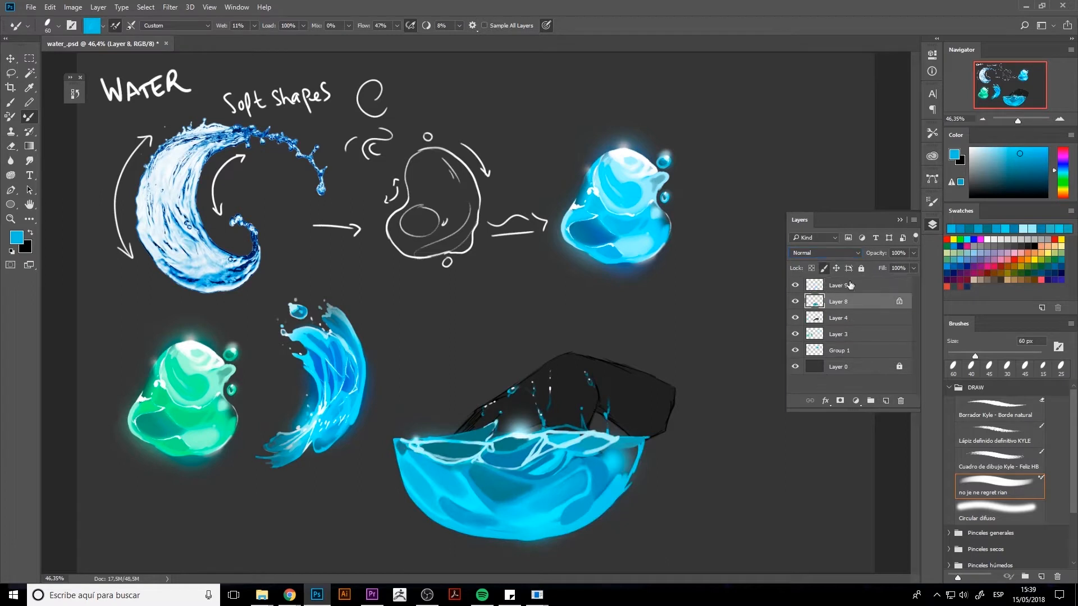
pyautogui.click(824, 253)
pyautogui.click(808, 357)
# Brush soft sampled blues over the bowl's centre and left side with a Circular difuso brush of about 400 px.
pyautogui.click(999, 511)
pyautogui.press('[')
pyautogui.press('[')
pyautogui.press('[')
pyautogui.moveTo(533, 482)
pyautogui.mouseDown()
pyautogui.moveTo(560, 467)
pyautogui.moveTo(522, 463)
pyautogui.mouseUp()
pyautogui.keyDown('alt'); pyautogui.click(561, 475); pyautogui.keyUp('alt')
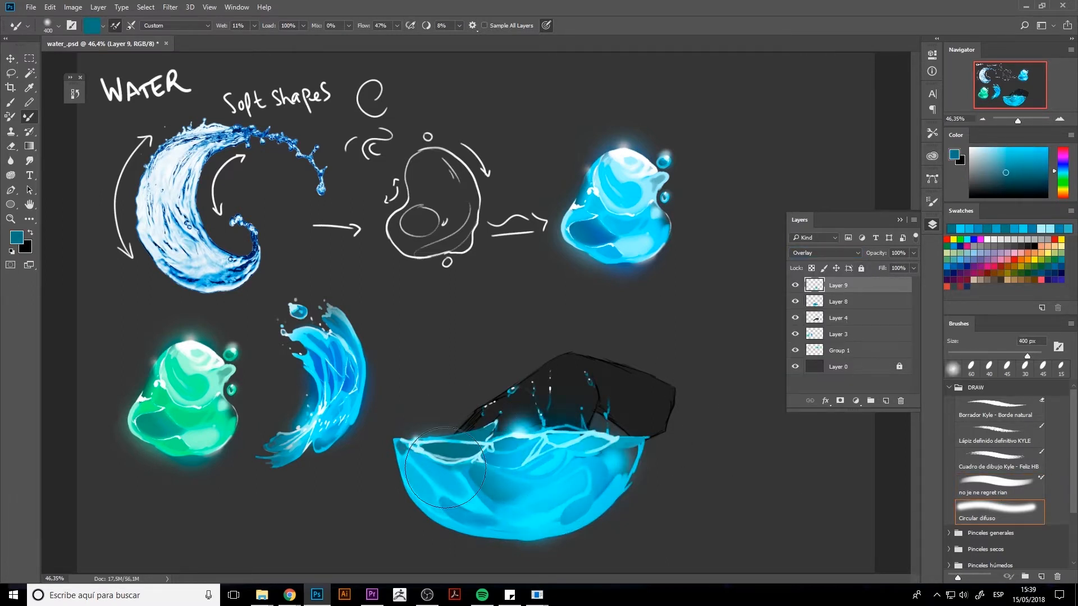
pyautogui.keyDown('alt'); pyautogui.click(438, 431); pyautogui.keyUp('alt')
pyautogui.keyDown('alt'); pyautogui.click(443, 466); pyautogui.keyUp('alt')
pyautogui.moveTo(444, 448)
pyautogui.mouseDown()
pyautogui.moveTo(461, 450)
pyautogui.moveTo(449, 455)
pyautogui.mouseUp()
# Shade the bowl's left and lower water with a medium violet-blue, using the soft brush at 300 px.
pyautogui.press('[')
pyautogui.press('[')
pyautogui.press('[')
pyautogui.press('[')
pyautogui.press('[')
pyautogui.press('[')
pyautogui.press('[')
pyautogui.keyDown('alt'); pyautogui.click(466, 487); pyautogui.keyUp('alt')
pyautogui.click(1062, 164)
pyautogui.click(1013, 161)
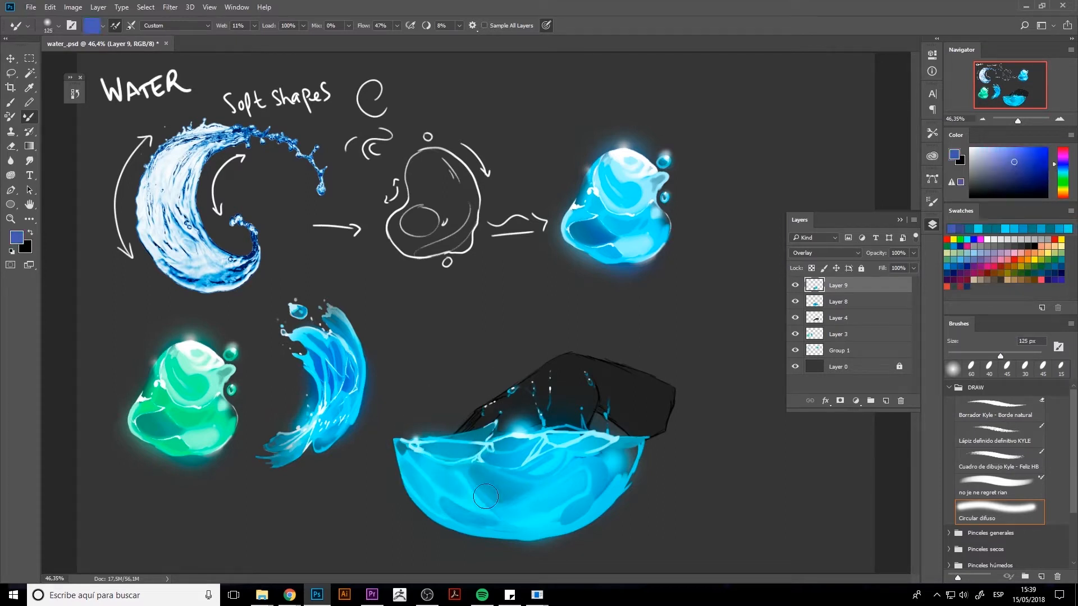
pyautogui.press(']')
pyautogui.press(']')
pyautogui.press(']')
pyautogui.press(']')
pyautogui.press(']')
pyautogui.press(']')
pyautogui.moveTo(449, 496)
pyautogui.mouseDown()
pyautogui.moveTo(548, 500)
pyautogui.moveTo(451, 468)
pyautogui.moveTo(478, 475)
pyautogui.mouseUp()
# Tint the ripples along the waterline with a pale green glow on the Overlay layer.
pyautogui.click(1062, 180)
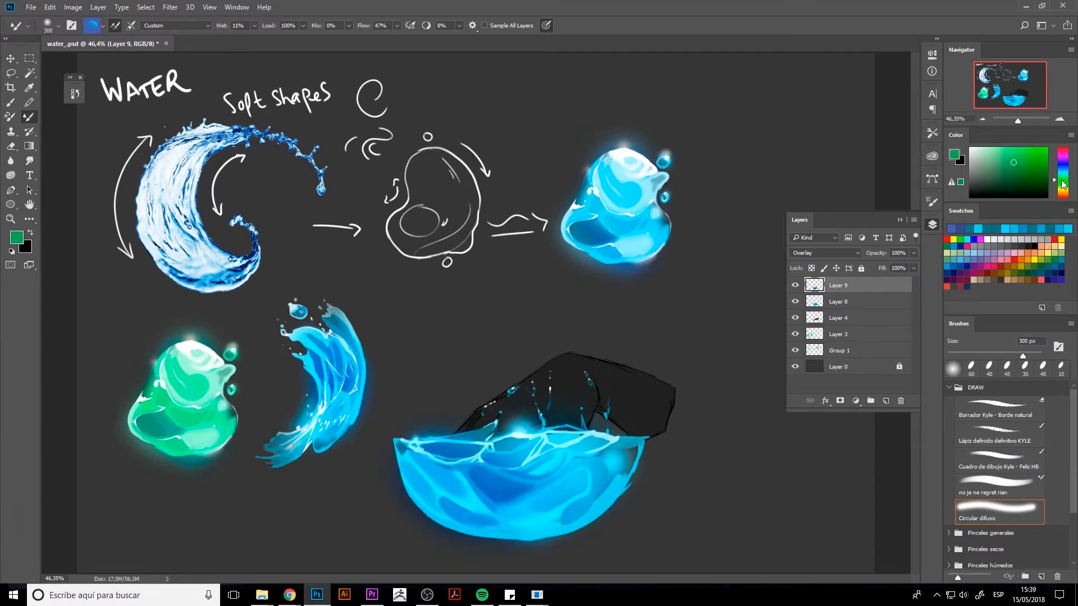
pyautogui.click(987, 148)
pyautogui.moveTo(596, 443); pyautogui.dragTo(553, 444)
pyautogui.moveTo(476, 452)
pyautogui.mouseDown()
pyautogui.moveTo(449, 456)
pyautogui.moveTo(478, 448)
pyautogui.mouseUp()
pyautogui.click(999, 486)
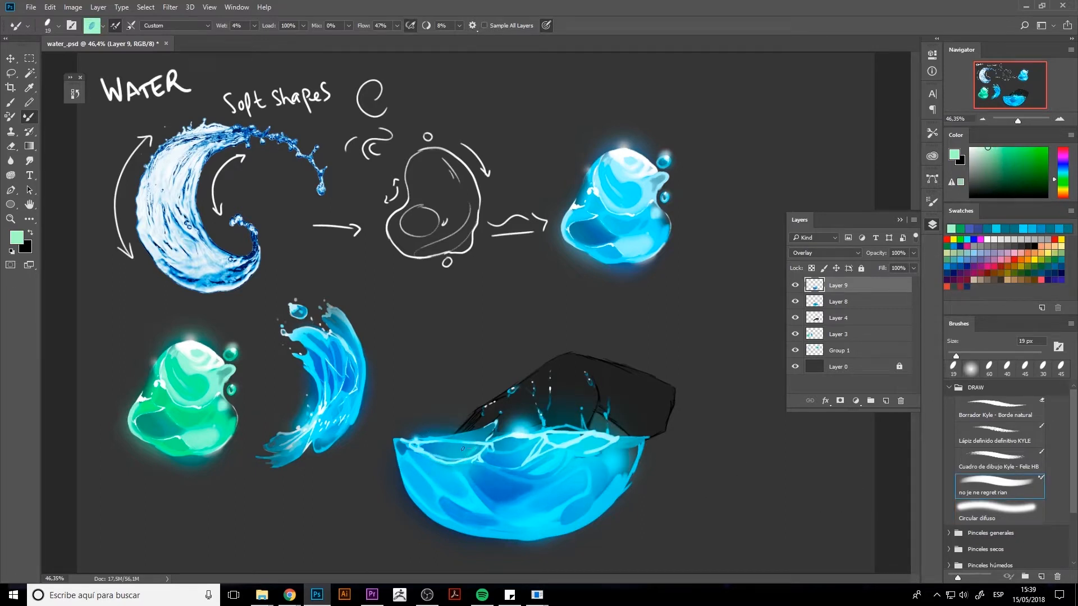
pyautogui.click(999, 510)
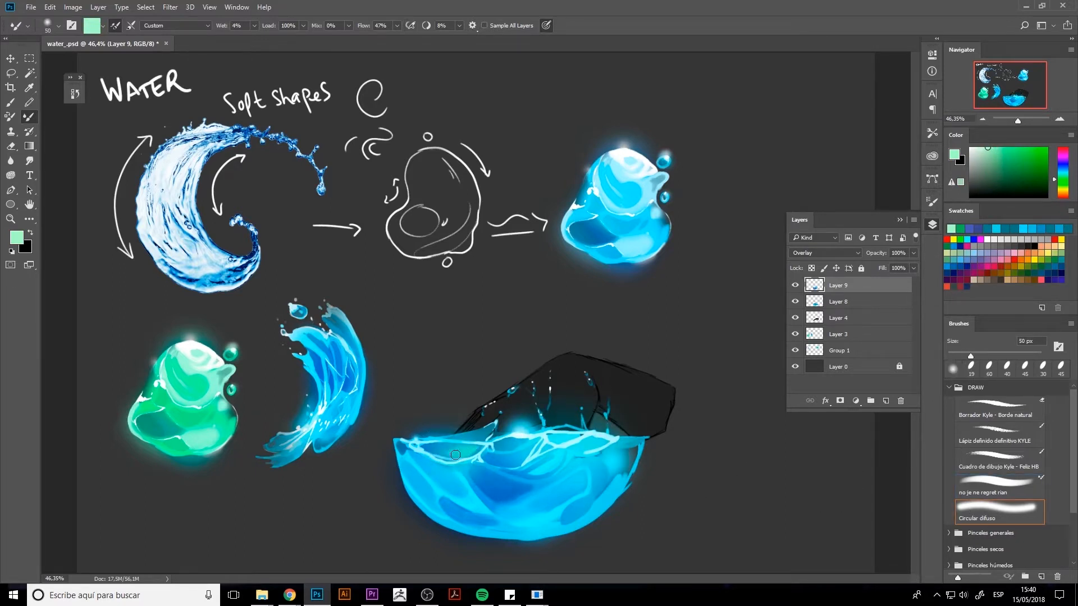
# Touch up the central and right ripple facets with pale green, blue and light cyan, alternating fine and soft brushes.
pyautogui.press(',')
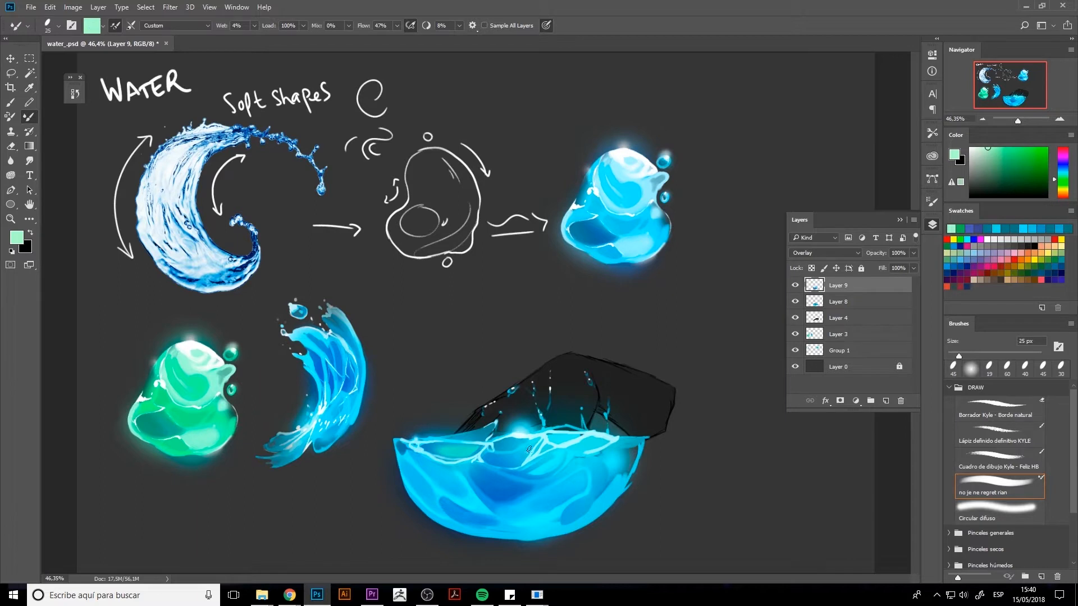
pyautogui.moveTo(528, 449); pyautogui.dragTo(516, 459)
pyautogui.press('.')
pyautogui.keyDown('alt'); pyautogui.click(502, 460); pyautogui.keyUp('alt')
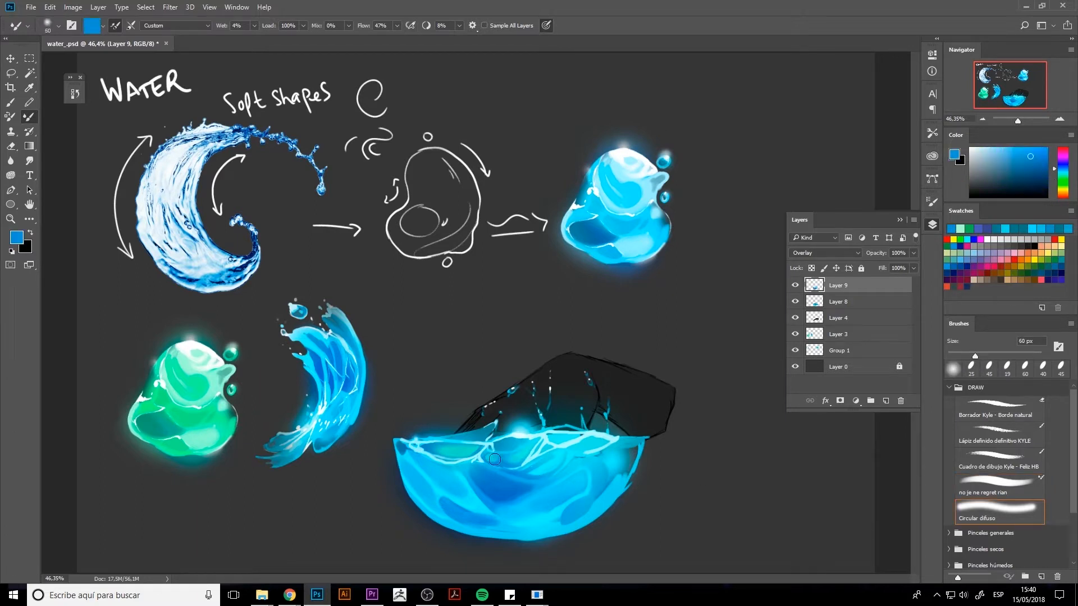
pyautogui.press(',')
pyautogui.keyDown('alt'); pyautogui.click(590, 439); pyautogui.keyUp('alt')
pyautogui.keyDown('alt'); pyautogui.click(579, 447); pyautogui.keyUp('alt')
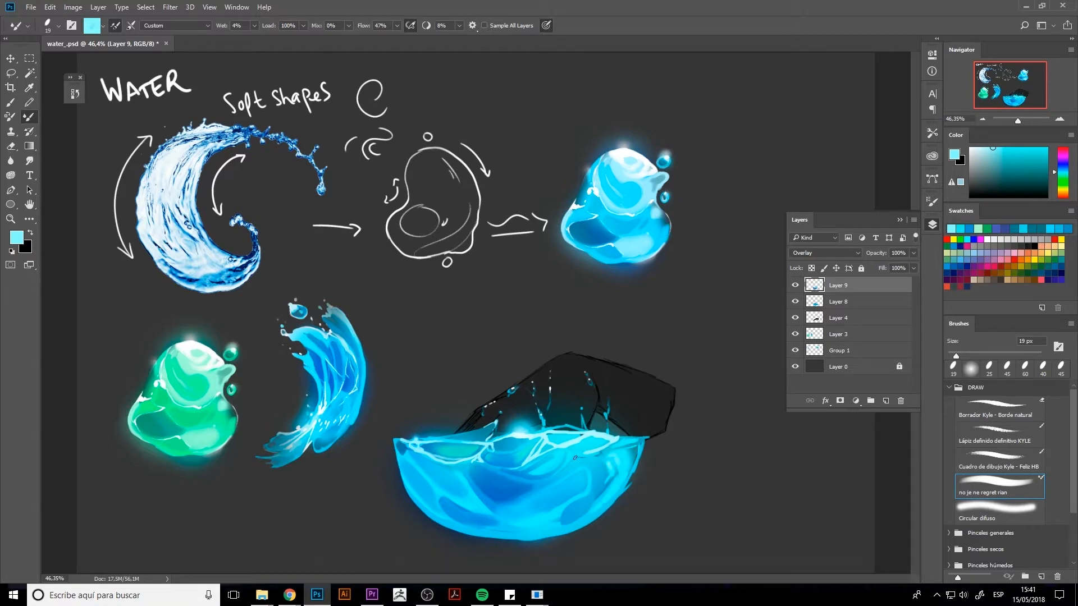
pyautogui.keyDown('ctrl'); pyautogui.click(840, 303); pyautogui.keyUp('ctrl')
pyautogui.hotkey('ctrl', 'e')
pyautogui.hotkey('ctrl', 'z')
# Merge the Overlay layer with Layer 8 and softly erase the glow over the middle of the hand at 150 px.
pyautogui.click(841, 291)
pyautogui.keyDown('ctrl'); pyautogui.click(836, 303); pyautogui.keyUp('ctrl')
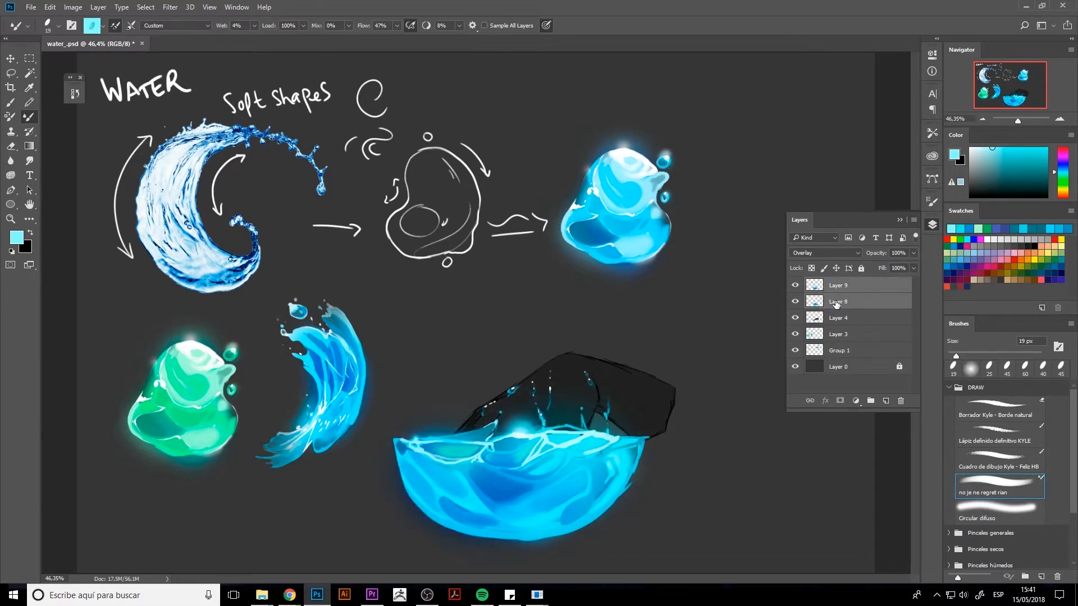
pyautogui.hotkey('ctrl', 'e')
pyautogui.press('e')
pyautogui.moveTo(580, 390); pyautogui.dragTo(548, 411)
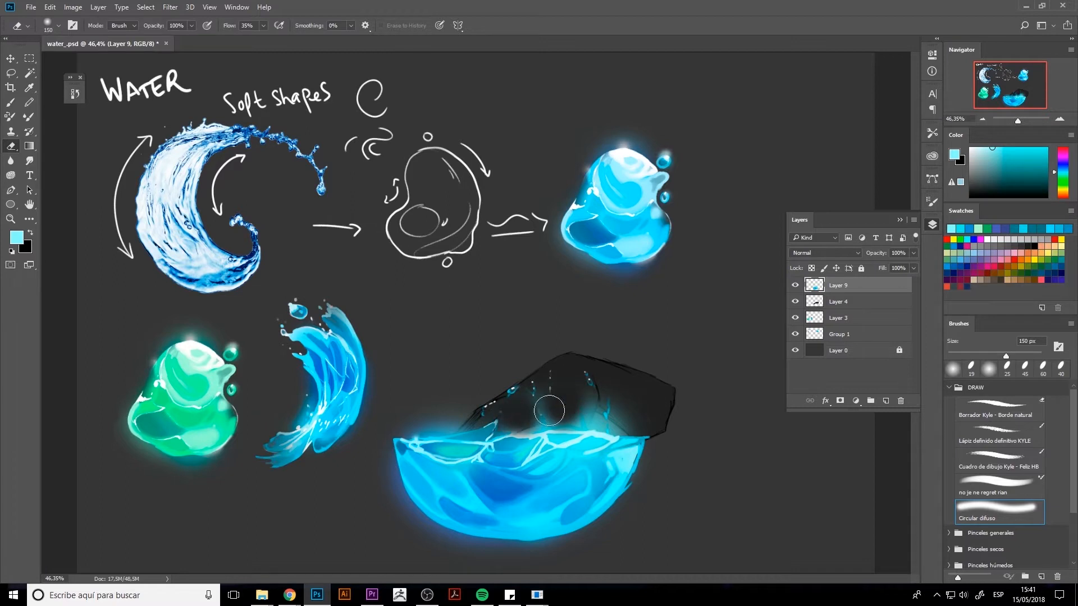
# Trim the bowl's left, lower and right outer edges with the Borrador Kyle - Borde natural eraser.
pyautogui.click(998, 418)
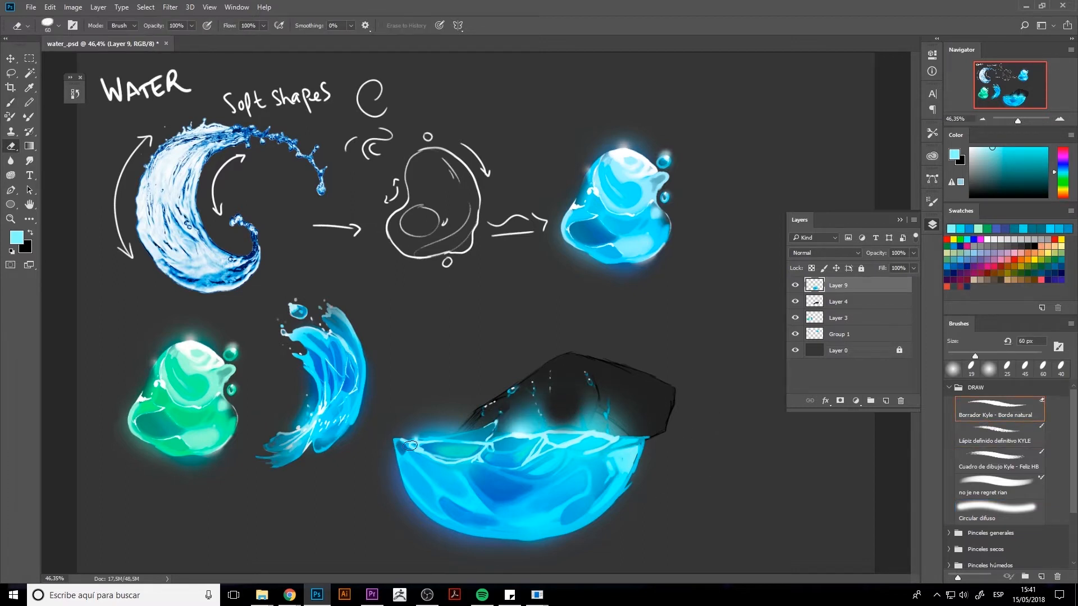
pyautogui.moveTo(410, 445)
pyautogui.mouseDown()
pyautogui.moveTo(360, 456)
pyautogui.moveTo(385, 481)
pyautogui.moveTo(382, 409)
pyautogui.mouseUp()
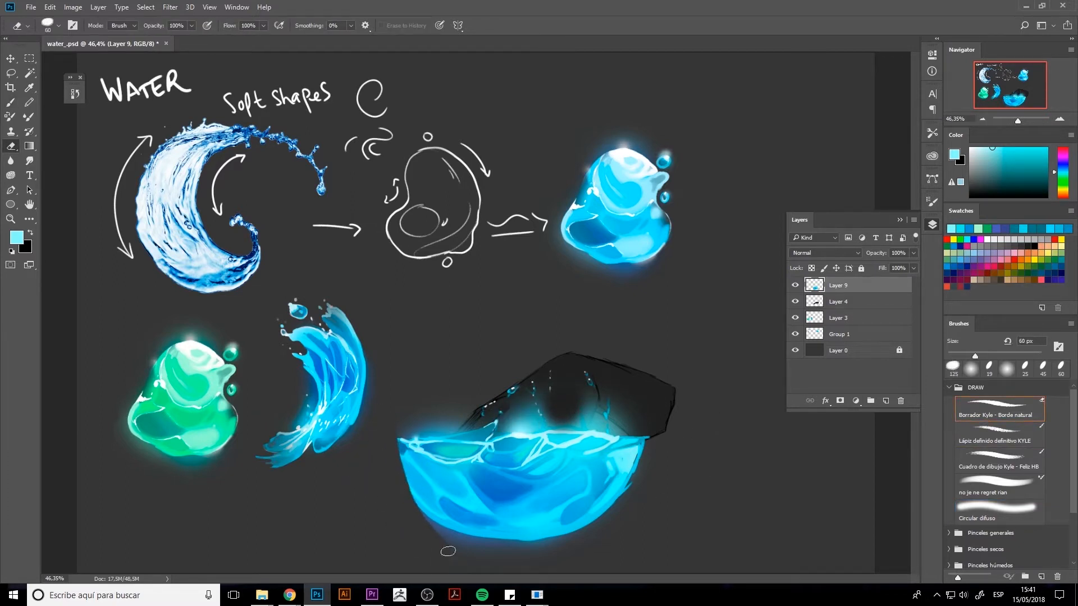
pyautogui.moveTo(448, 551); pyautogui.dragTo(397, 507)
pyautogui.moveTo(645, 483)
pyautogui.mouseDown()
pyautogui.moveTo(649, 426)
pyautogui.moveTo(642, 436)
pyautogui.moveTo(623, 421)
pyautogui.moveTo(635, 430)
pyautogui.moveTo(617, 374)
pyautogui.moveTo(617, 427)
pyautogui.moveTo(642, 458)
pyautogui.moveTo(626, 509)
pyautogui.moveTo(566, 545)
pyautogui.moveTo(497, 546)
pyautogui.moveTo(587, 562)
pyautogui.mouseUp()
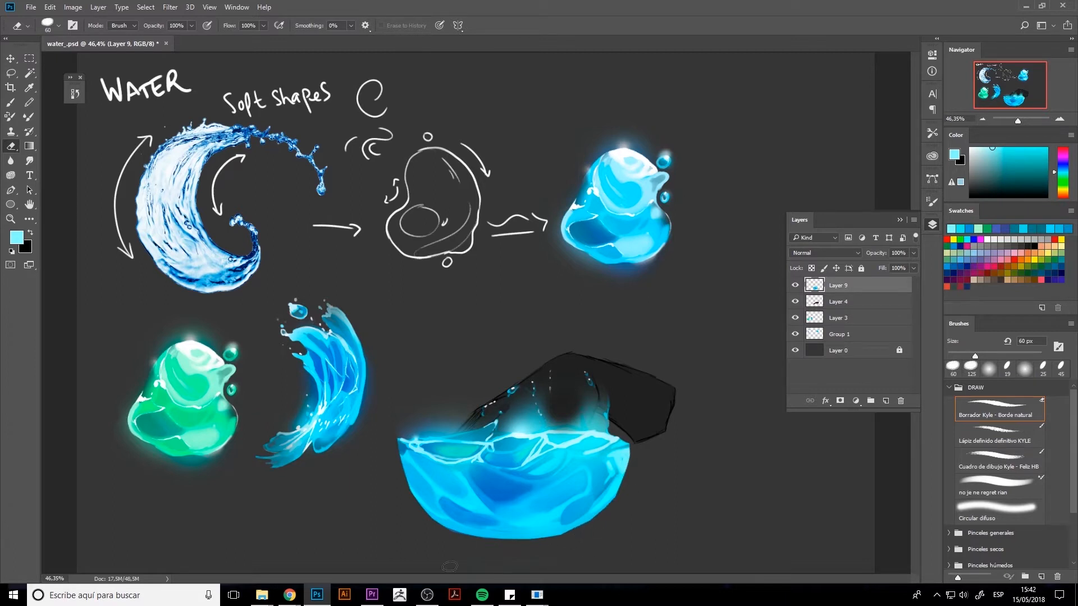
# Fade the glow where the fingers meet the water with a Circular difuso eraser of about 175 px.
pyautogui.click(998, 512)
pyautogui.press(']')
pyautogui.press(']')
pyautogui.press(']')
pyautogui.moveTo(520, 412); pyautogui.dragTo(479, 434)
pyautogui.press('[')
pyautogui.press(']')
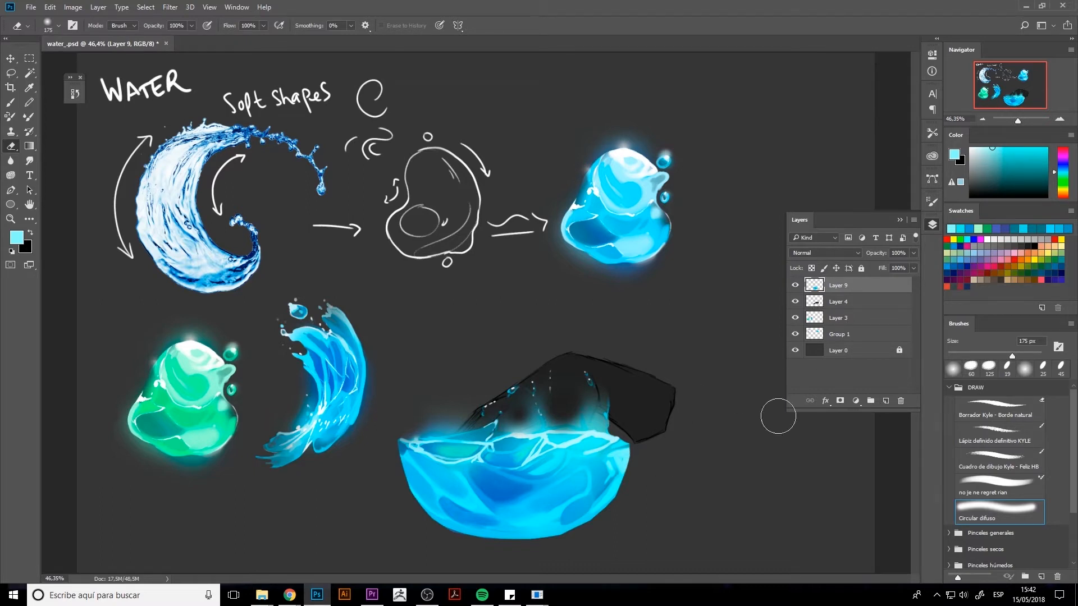
# Add a new layer and paint sampled teal near the right ripples with the Lápiz definido definitivo KYLE brush, enlarged to 25 px.
pyautogui.press('b')
pyautogui.click(885, 401)
pyautogui.keyDown('alt'); pyautogui.click(568, 400); pyautogui.keyUp('alt')
pyautogui.press('[')
pyautogui.moveTo(552, 436); pyautogui.dragTo(558, 441)
pyautogui.keyDown('alt'); pyautogui.click(569, 428); pyautogui.keyUp('alt')
pyautogui.press(']')
pyautogui.press(']')
pyautogui.press(']')
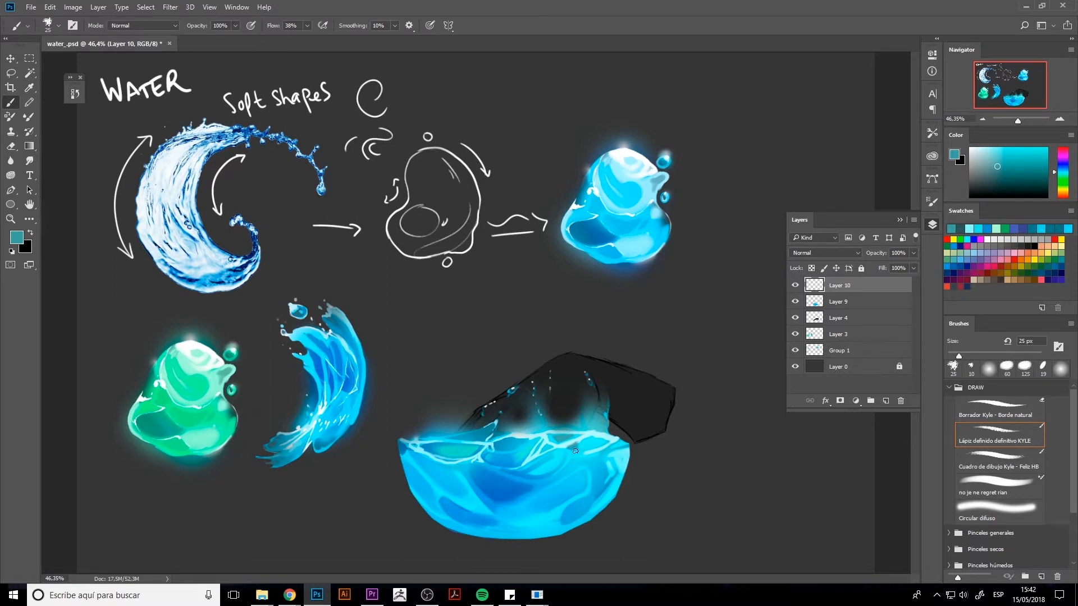
# Add textured blue and dark teal touches across the waterline facets with sampled colours at 25 px.
pyautogui.keyDown('alt'); pyautogui.click(588, 467); pyautogui.keyUp('alt')
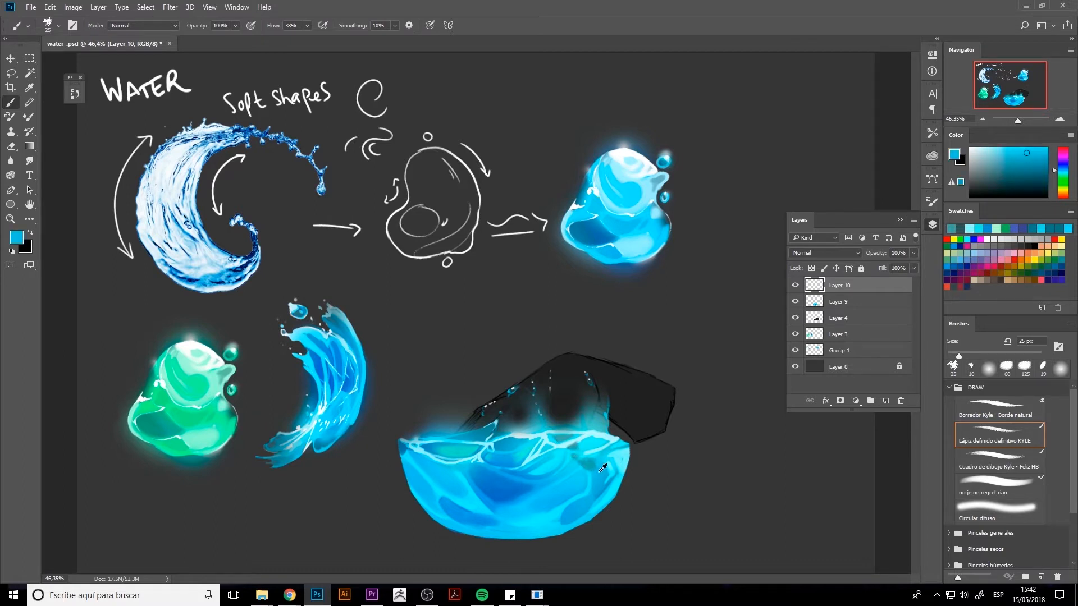
pyautogui.keyDown('alt'); pyautogui.click(502, 453); pyautogui.keyUp('alt')
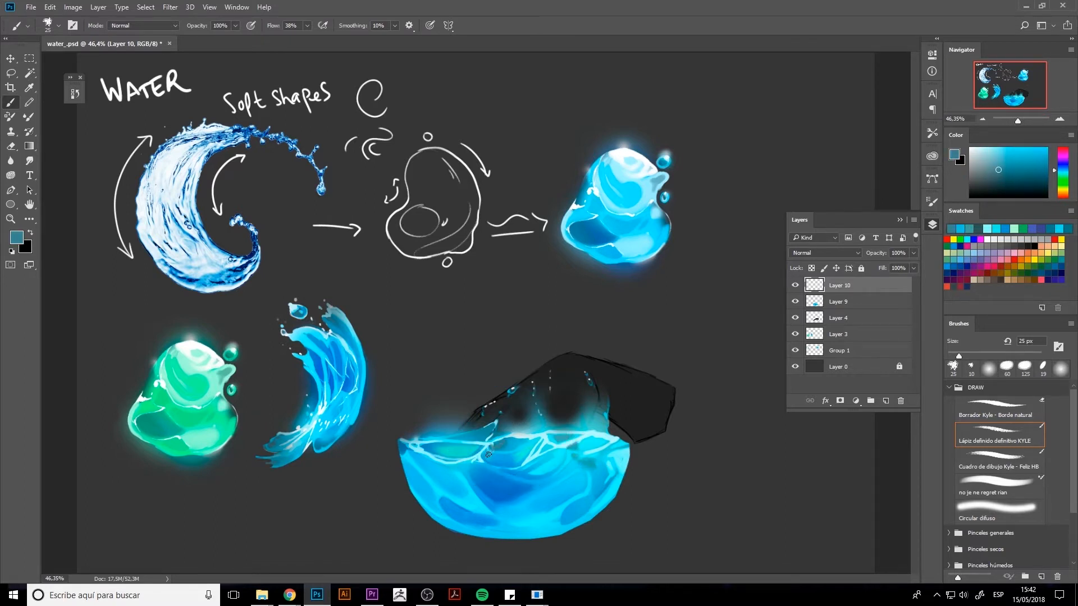
pyautogui.keyDown('alt'); pyautogui.click(489, 454); pyautogui.keyUp('alt')
pyautogui.keyDown('alt'); pyautogui.click(472, 437); pyautogui.keyUp('alt')
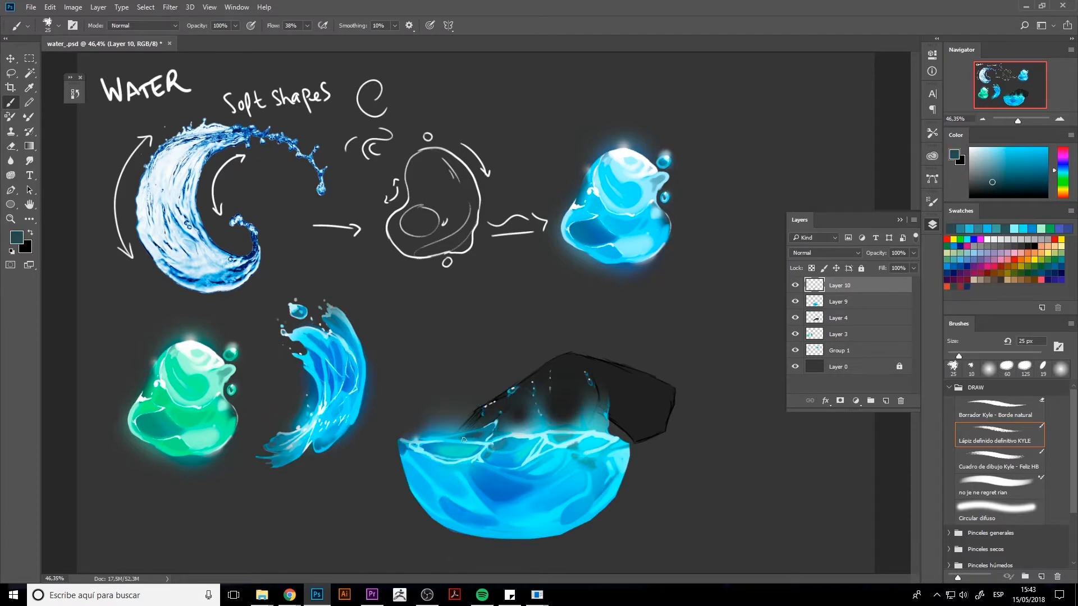
pyautogui.keyDown('alt'); pyautogui.click(455, 454); pyautogui.keyUp('alt')
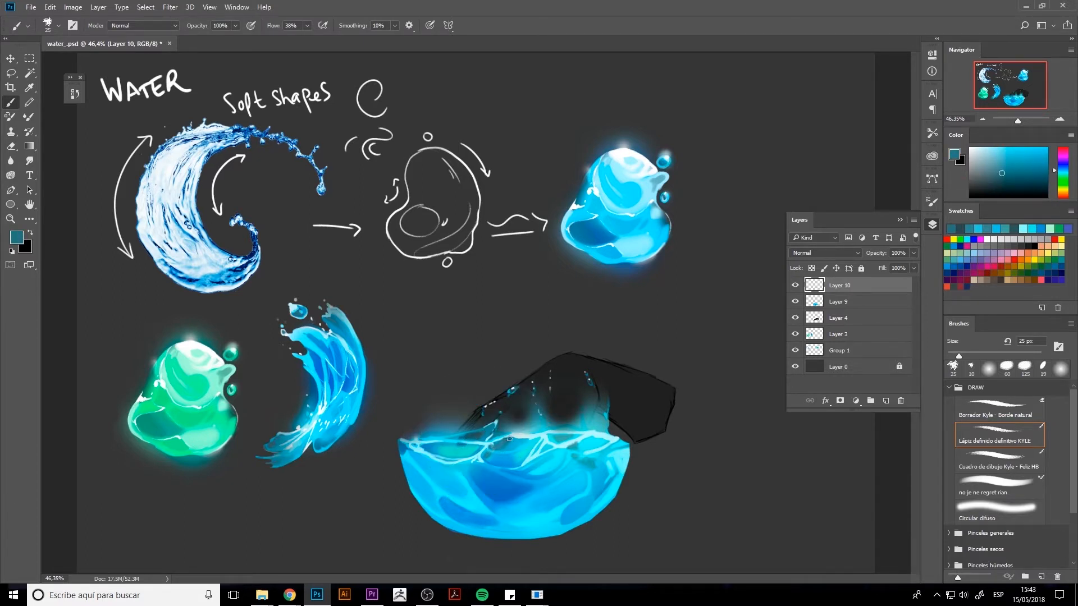
pyautogui.keyDown('alt'); pyautogui.click(563, 437); pyautogui.keyUp('alt')
# Draw thin white highlights along the ripples and inside the bowl with no je ne regret rian and Cuadro de dibujo Kyle brushes.
pyautogui.click(1009, 487)
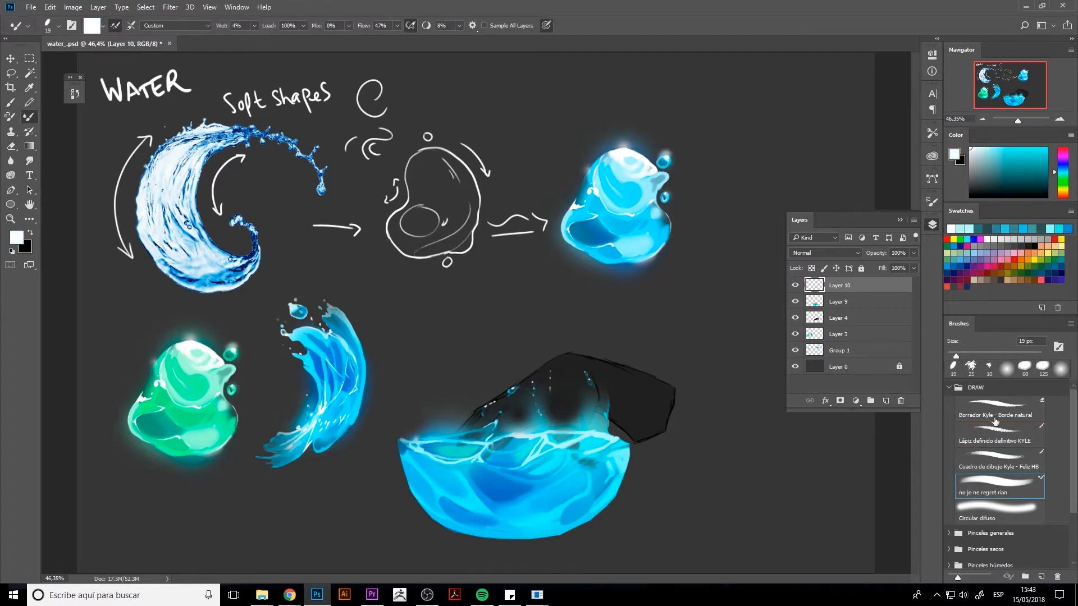
pyautogui.click(997, 457)
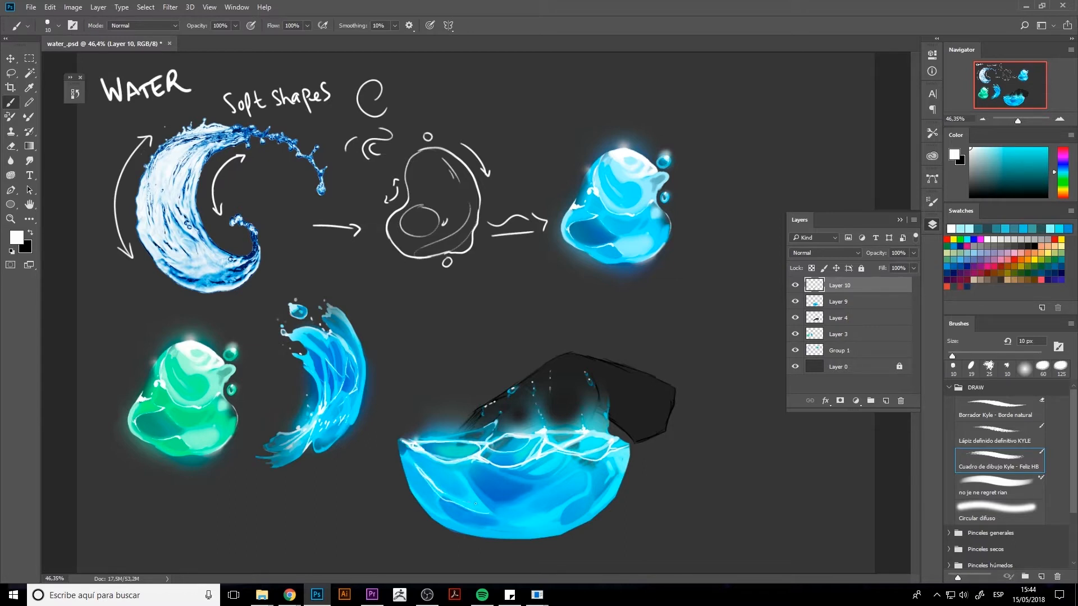
pyautogui.keyDown('alt'); pyautogui.click(543, 458); pyautogui.keyUp('alt')
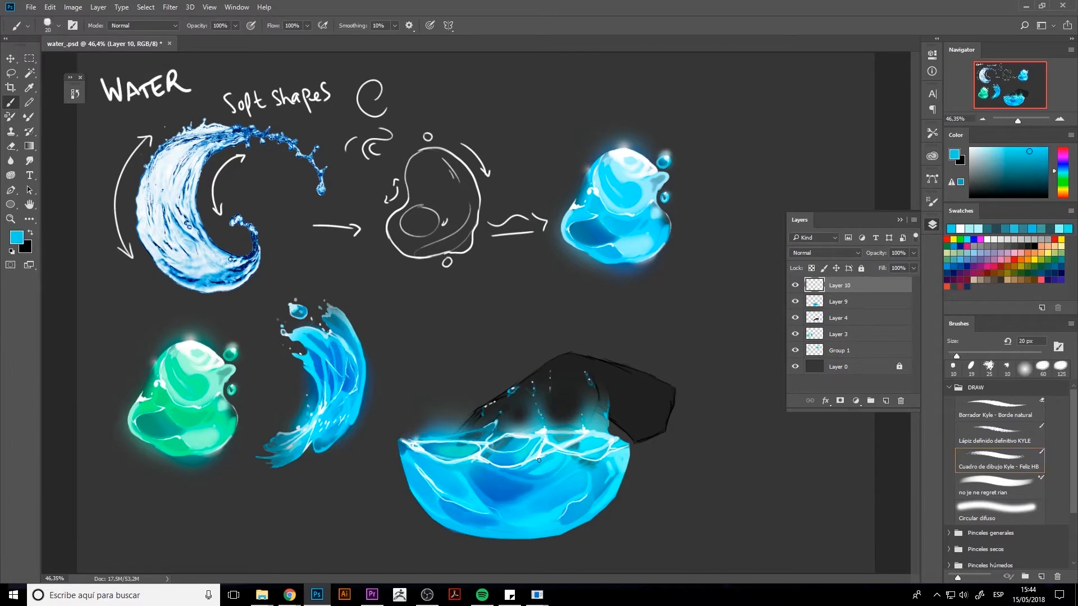
# Merge the bowl painting in Layer 9 with the retouching on Layer 10 into a single layer.
pyautogui.press(']')
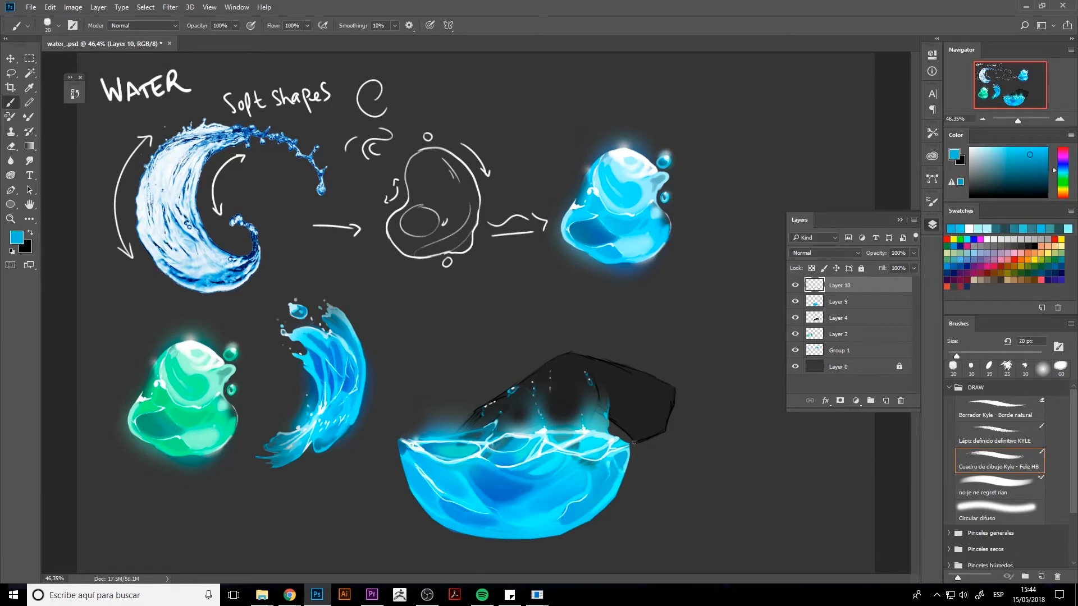
pyautogui.press('e')
pyautogui.keyDown('ctrl'); pyautogui.click(838, 302); pyautogui.keyUp('ctrl')
pyautogui.hotkey('ctrl', 'e')
pyautogui.moveTo(568, 424); pyautogui.dragTo(481, 433)
pyautogui.hotkey('ctrl', 'z')
pyautogui.hotkey('ctrl', 'z')
pyautogui.click(996, 411)
pyautogui.press('l')
pyautogui.moveTo(383, 297)
pyautogui.mouseDown()
pyautogui.moveTo(496, 445)
pyautogui.moveTo(623, 553)
pyautogui.moveTo(596, 524)
pyautogui.moveTo(617, 514)
pyautogui.moveTo(646, 542)
pyautogui.mouseUp()
pyautogui.press('m')
pyautogui.hotkey('shift', 'm')
pyautogui.hotkey('ctrl', 'd')
pyautogui.hotkey('ctrl', 'd')
pyautogui.hotkey('ctrl', 'd')
pyautogui.moveTo(366, 267); pyautogui.dragTo(652, 531)
pyautogui.hotkey('ctrl', 'd')
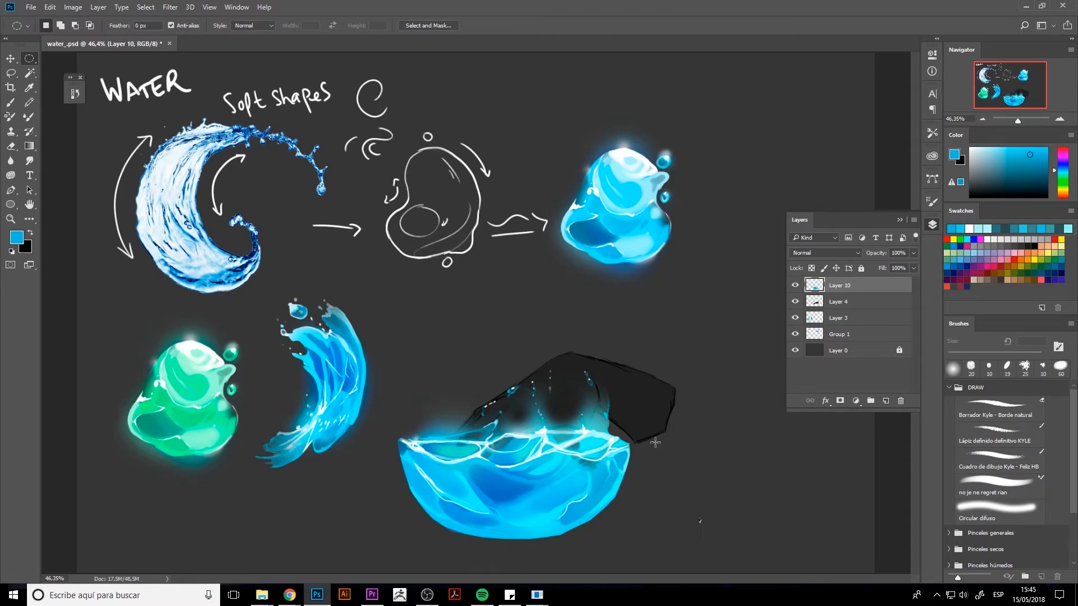
pyautogui.moveTo(376, 149); pyautogui.dragTo(649, 529)
pyautogui.hotkey('ctrl', 't')
pyautogui.moveTo(649, 339); pyautogui.dragTo(676, 339)
pyautogui.hotkey('ctrl', 'z')
pyautogui.press('Escape')
pyautogui.hotkey('ctrl', 'd')
# Make a circular selection around the bowl and nudge it until its arc matches the bowl's underside.
pyautogui.moveTo(393, 278); pyautogui.dragTo(707, 564)
pyautogui.hotkey('shift', 'Up')
pyautogui.hotkey('shift', 'Up')
pyautogui.hotkey('shift', 'Up')
pyautogui.hotkey('shift', 'Up')
pyautogui.hotkey('shift', 'Up')
pyautogui.hotkey('shift', 'Up')
pyautogui.hotkey('shift', 'Up')
pyautogui.hotkey('shift', 'Up')
pyautogui.hotkey('shift', 'Up')
pyautogui.hotkey('shift', 'Up')
pyautogui.hotkey('shift', 'Up')
pyautogui.hotkey('shift', 'Left')
pyautogui.hotkey('shift', 'Left')
pyautogui.hotkey('shift', 'Left')
pyautogui.hotkey('shift', 'Left')
pyautogui.hotkey('shift', 'Left')
pyautogui.hotkey('shift', 'Left')
pyautogui.hotkey('shift', 'Left')
# Invert the selection, erase the bowl edge outside the circle with the 50 px Borrador Kyle - Borde natural eraser, and deselect.
pyautogui.press('e')
pyautogui.click(145, 7)
pyautogui.click(157, 49)
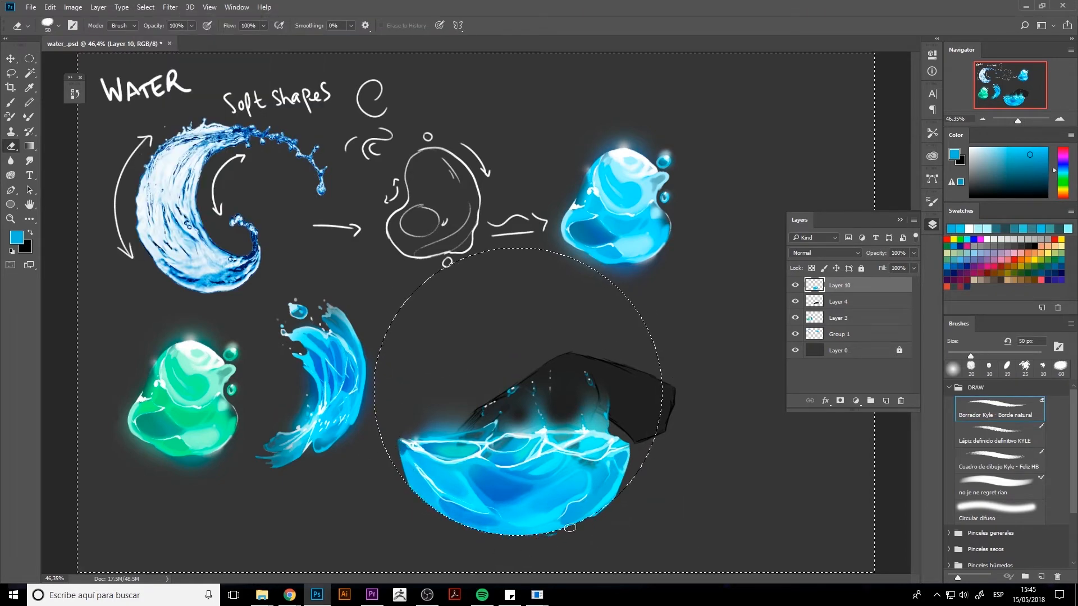
pyautogui.hotkey('ctrl', 'd')
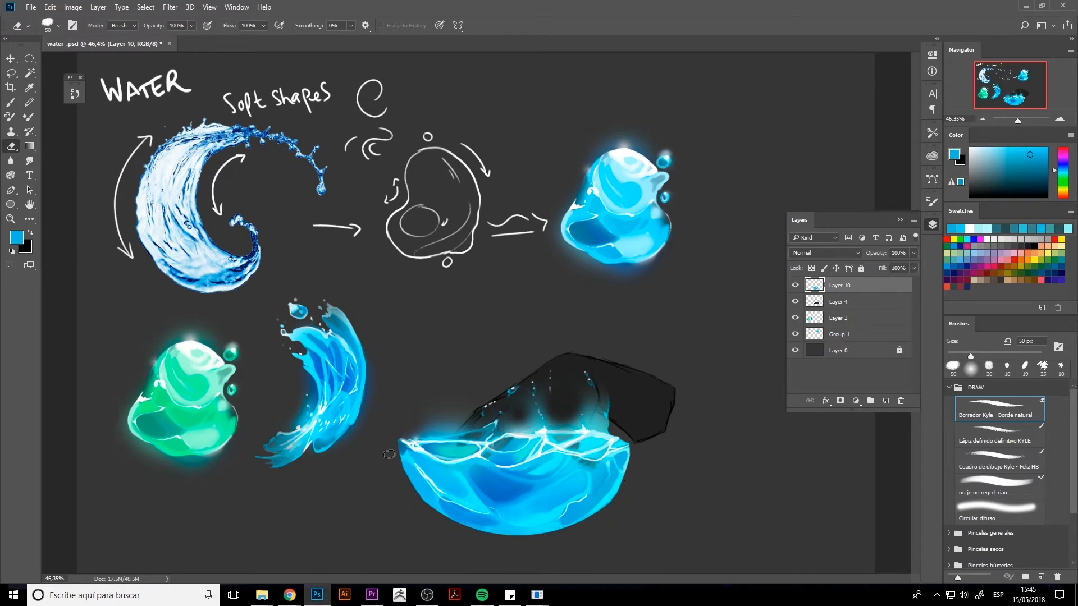
# Clean up the bowl's right edge by erasing the overhang and repainting the rim with sampled cyan at 20 px.
pyautogui.moveTo(623, 490); pyautogui.dragTo(588, 528)
pyautogui.press('b')
pyautogui.keyDown('alt'); pyautogui.click(619, 477); pyautogui.keyUp('alt')
pyautogui.moveTo(624, 474); pyautogui.dragTo(589, 517)
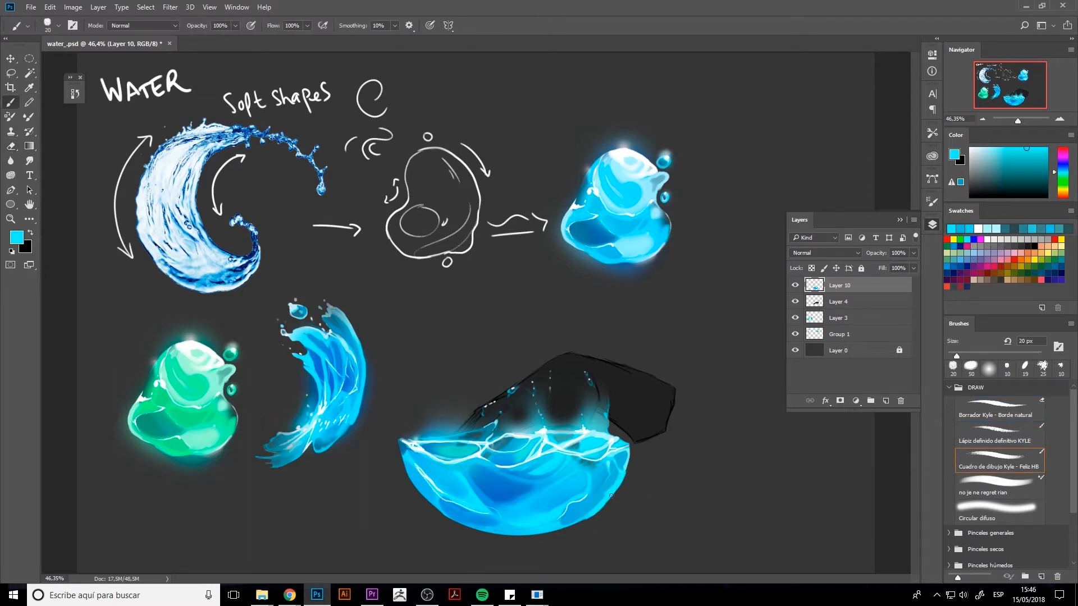
pyautogui.press('e')
pyautogui.moveTo(633, 472); pyautogui.dragTo(620, 493)
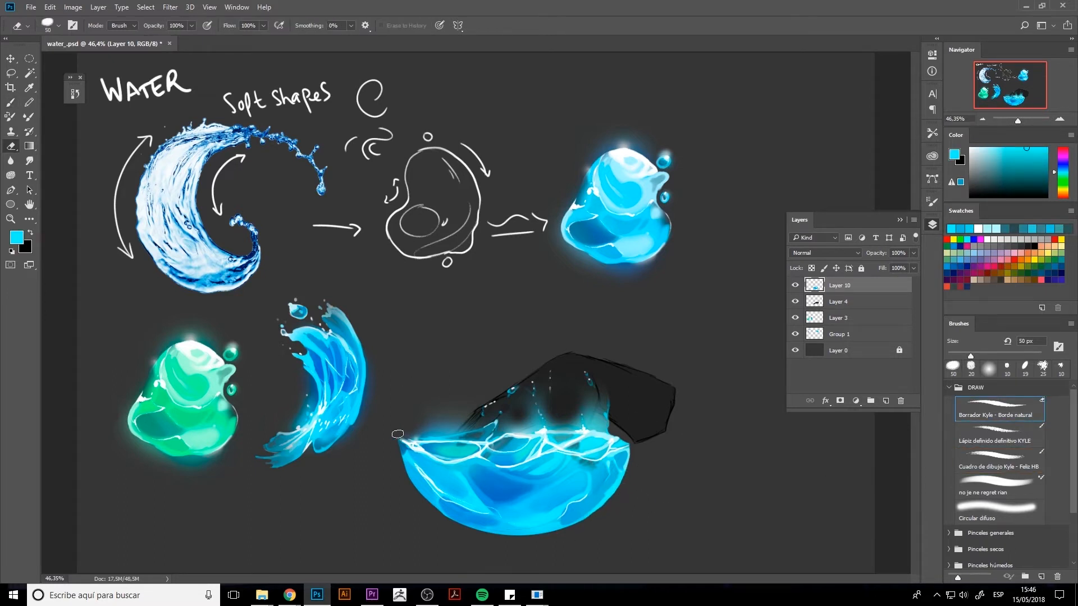
# Erase the excess glow above the waterline and between the fingers, reducing the eraser to 30 px, and save the document.
pyautogui.moveTo(397, 434)
pyautogui.mouseDown()
pyautogui.moveTo(476, 428)
pyautogui.moveTo(524, 401)
pyautogui.mouseUp()
pyautogui.press('[')
pyautogui.press('[')
pyautogui.press('[')
pyautogui.press('[')
pyautogui.moveTo(525, 425); pyautogui.dragTo(592, 422)
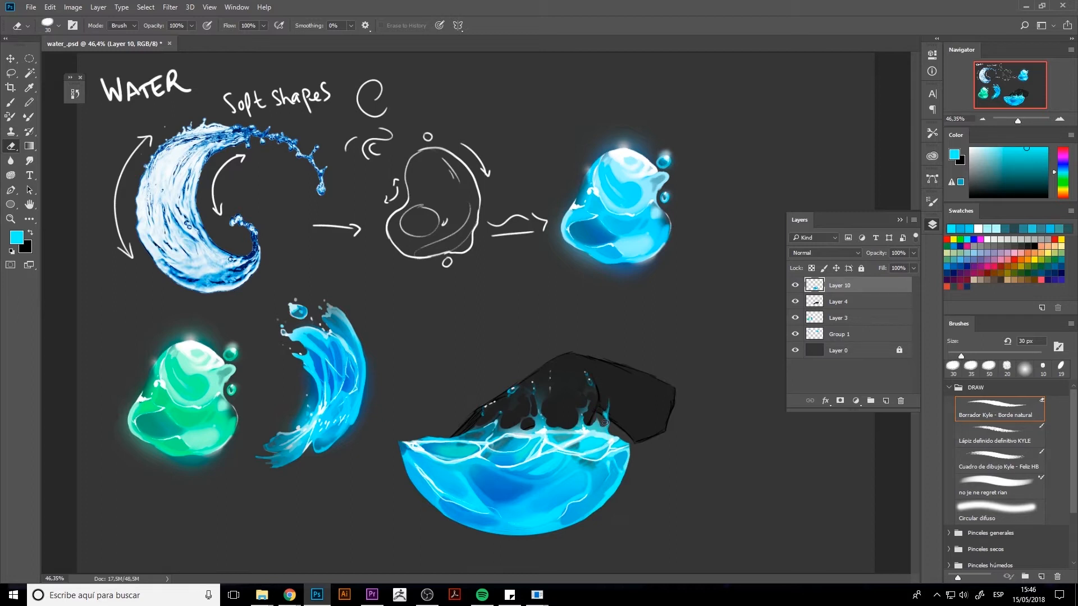
pyautogui.hotkey('ctrl', 's')
# Group all the painted layers above the background and add a new empty layer on top.
pyautogui.click(932, 225)
pyautogui.click(932, 225)
pyautogui.keyDown('ctrl'); pyautogui.click(869, 302); pyautogui.keyUp('ctrl')
pyautogui.keyDown('ctrl'); pyautogui.click(868, 304); pyautogui.keyUp('ctrl')
pyautogui.keyDown('shift'); pyautogui.click(868, 333); pyautogui.keyUp('shift')
pyautogui.click(871, 400)
pyautogui.click(886, 401)
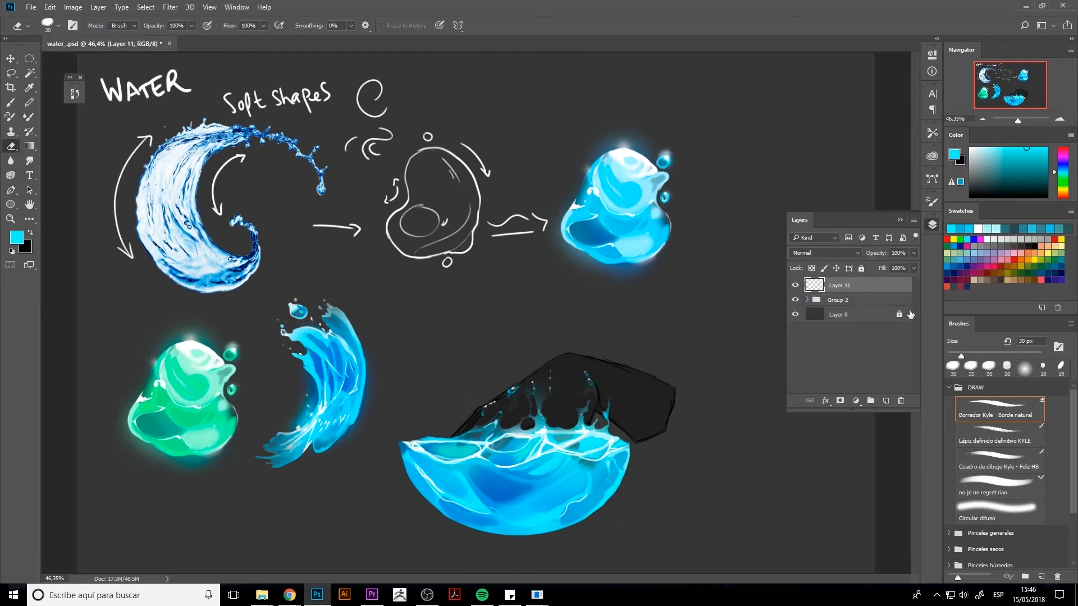
pyautogui.click(933, 225)
# Handwrite "1#" in cyan beside the upper blue blob and draw a curved arrow below it.
pyautogui.press('b')
pyautogui.moveTo(698, 167); pyautogui.dragTo(708, 166)
pyautogui.moveTo(709, 152); pyautogui.dragTo(722, 164)
pyautogui.moveTo(693, 245); pyautogui.dragTo(730, 260)
pyautogui.moveTo(720, 259); pyautogui.dragTo(729, 267)
# Draw a white blob outline beside the arrow with the 8 px Lápiz definido definitivo KYLE brush and handwrite "Draw a irregular form".
pyautogui.click(970, 148)
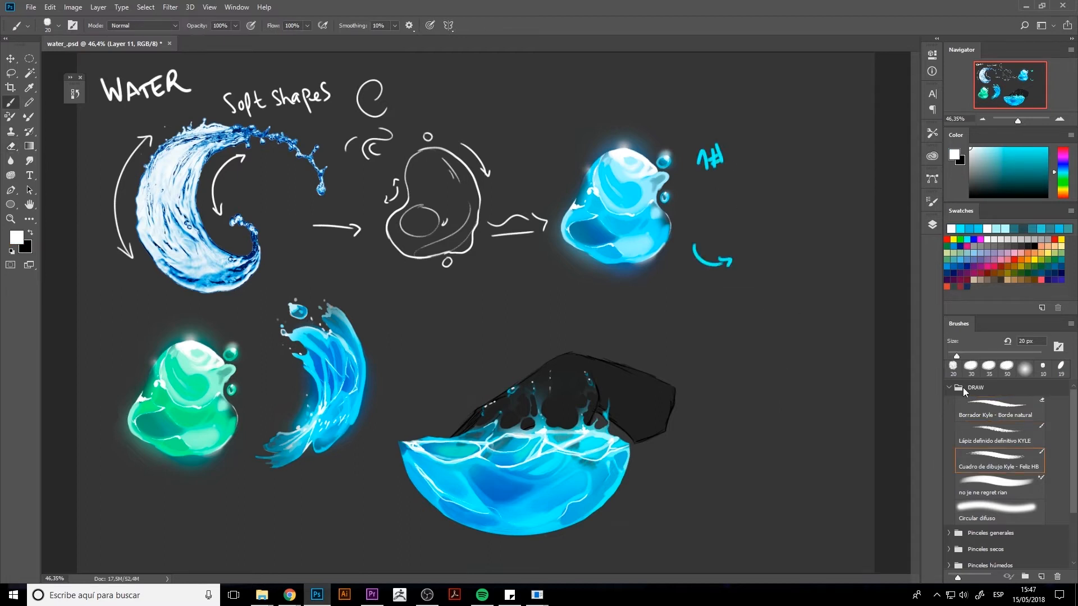
pyautogui.click(999, 435)
pyautogui.moveTo(776, 216)
pyautogui.mouseDown()
pyautogui.moveTo(825, 264)
pyautogui.moveTo(783, 215)
pyautogui.mouseUp()
pyautogui.moveTo(725, 209); pyautogui.dragTo(740, 227)
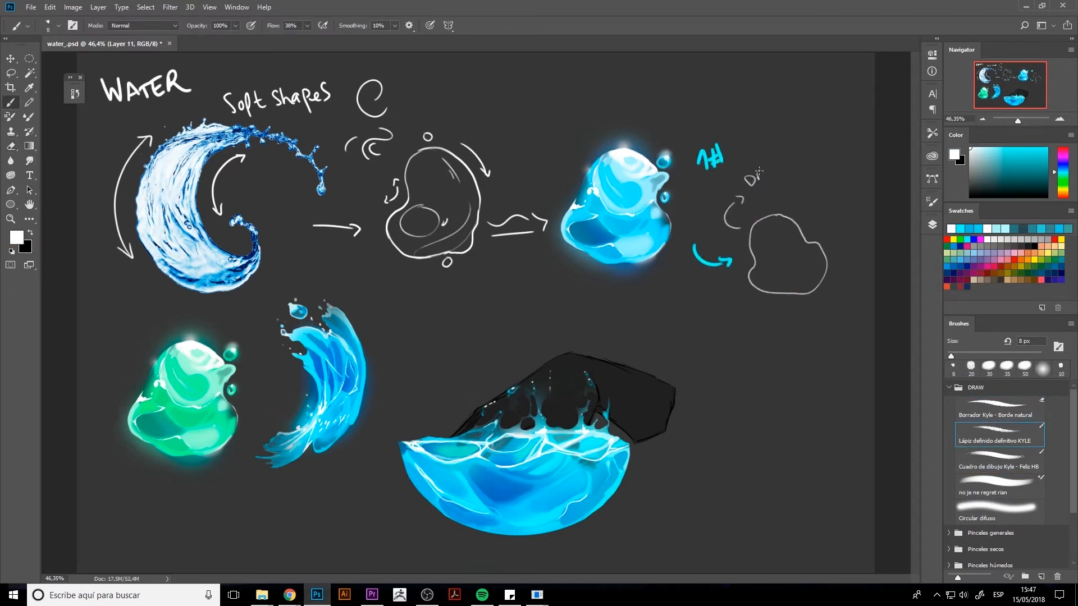
pyautogui.moveTo(770, 166); pyautogui.dragTo(771, 172)
pyautogui.moveTo(773, 164); pyautogui.dragTo(784, 156)
pyautogui.moveTo(803, 150); pyautogui.dragTo(838, 159)
pyautogui.moveTo(807, 217); pyautogui.dragTo(831, 195)
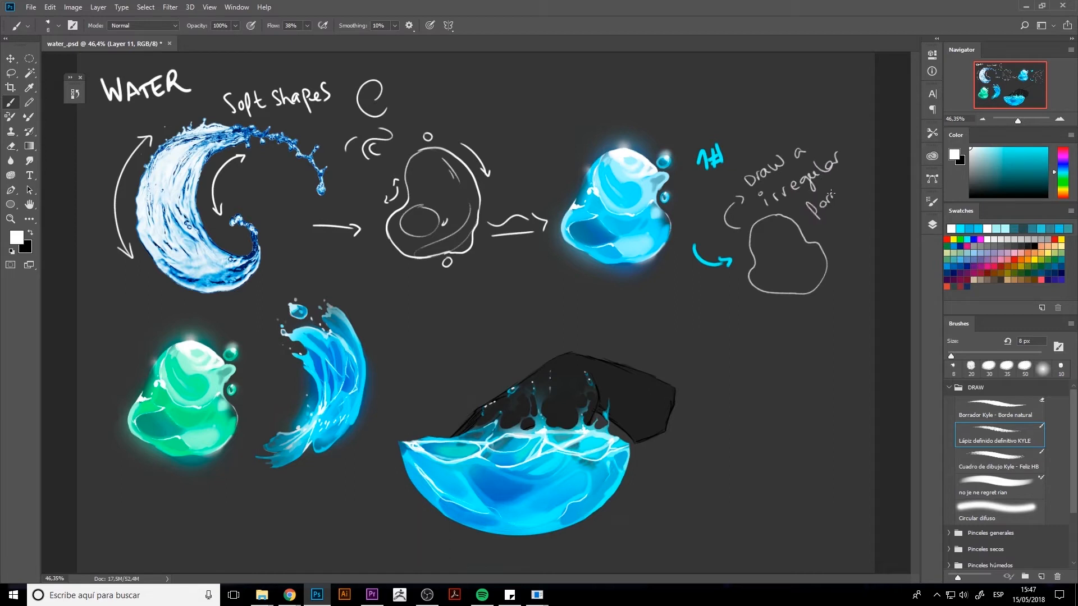
# Draw an arrow below the blob outline and paste a copy of the outline at the arrow's end.
pyautogui.moveTo(731, 327); pyautogui.dragTo(738, 332)
pyautogui.press('l')
pyautogui.moveTo(841, 288)
pyautogui.mouseDown()
pyautogui.moveTo(778, 211)
pyautogui.moveTo(843, 285)
pyautogui.moveTo(739, 394)
pyautogui.mouseUp()
pyautogui.hotkey('ctrl', 'c')
pyautogui.hotkey('ctrl', 'v')
pyautogui.hotkey('ctrl', 't')
pyautogui.press('Return')
# Handwrite "fill it with color" beside the copied outline in white.
pyautogui.press('b')
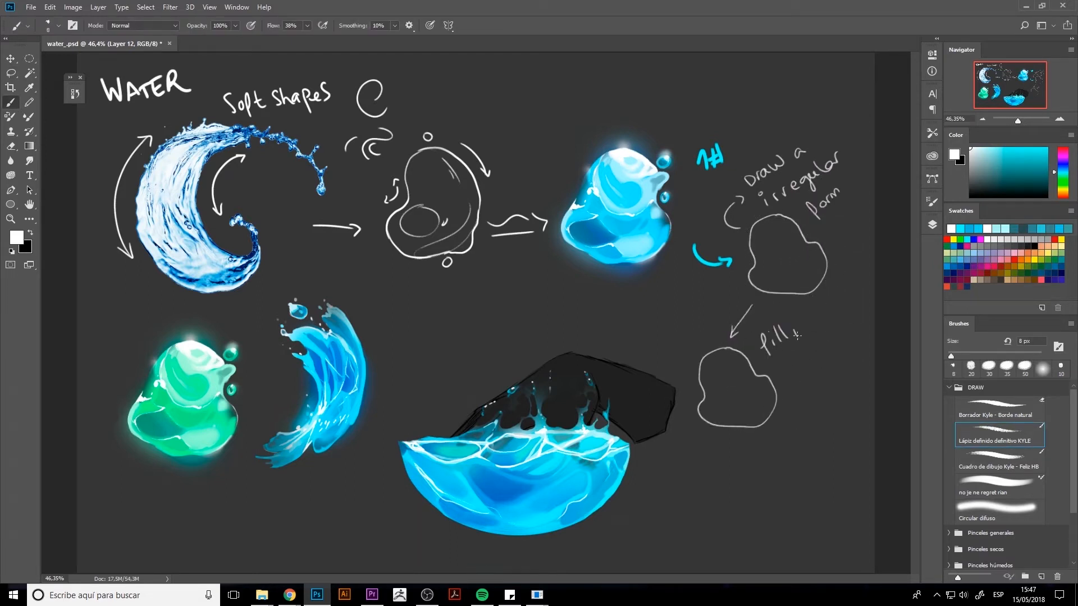
pyautogui.moveTo(798, 359); pyautogui.dragTo(813, 349)
pyautogui.moveTo(817, 345); pyautogui.dragTo(847, 321)
# Lay light blue strokes inside the copied outline, enlarging the no je ne regret rian brush to 50 px.
pyautogui.click(995, 486)
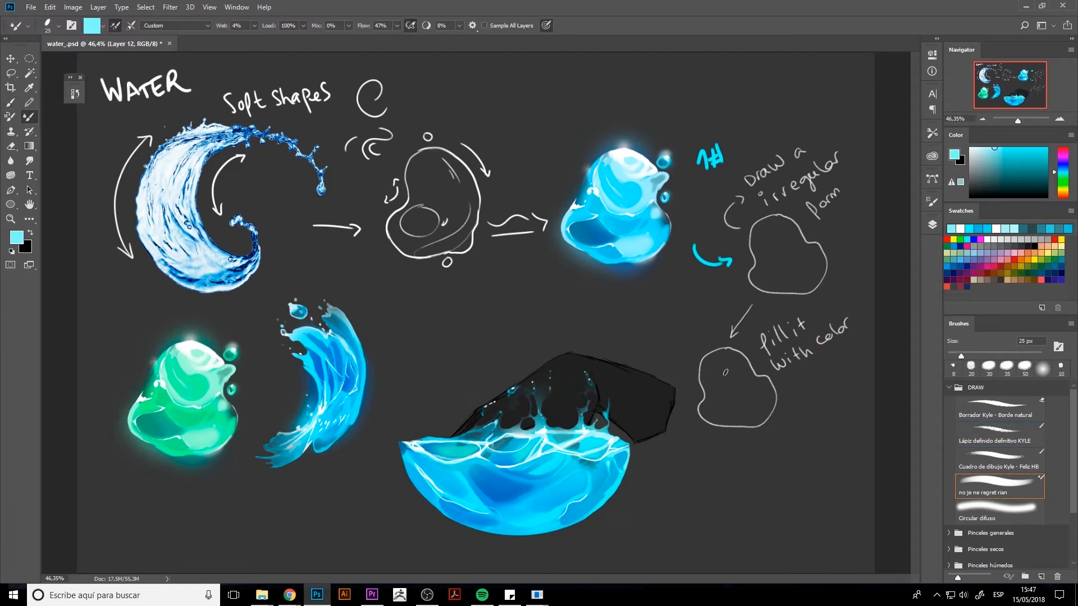
pyautogui.click(995, 460)
pyautogui.moveTo(726, 365); pyautogui.dragTo(707, 372)
pyautogui.moveTo(737, 390)
pyautogui.mouseDown()
pyautogui.moveTo(718, 405)
pyautogui.moveTo(753, 401)
pyautogui.moveTo(748, 395)
pyautogui.moveTo(729, 411)
pyautogui.moveTo(745, 417)
pyautogui.moveTo(721, 406)
pyautogui.moveTo(754, 395)
pyautogui.moveTo(765, 405)
pyautogui.moveTo(707, 409)
pyautogui.moveTo(714, 359)
pyautogui.moveTo(748, 374)
pyautogui.moveTo(715, 383)
pyautogui.mouseUp()
pyautogui.click(1062, 168)
pyautogui.click(997, 485)
pyautogui.press(']')
pyautogui.press(']')
pyautogui.press(']')
pyautogui.press(']')
pyautogui.press(']')
# Fill and blend the rest of the lower blob with sampled blue shades, keeping a dark patch on its right lobe.
pyautogui.keyDown('alt'); pyautogui.click(766, 390); pyautogui.keyUp('alt')
pyautogui.keyDown('alt'); pyautogui.click(747, 396); pyautogui.keyUp('alt')
pyautogui.keyDown('alt'); pyautogui.click(717, 376); pyautogui.keyUp('alt')
pyautogui.keyDown('alt'); pyautogui.click(740, 384); pyautogui.keyUp('alt')
pyautogui.keyDown('alt'); pyautogui.click(719, 420); pyautogui.keyUp('alt')
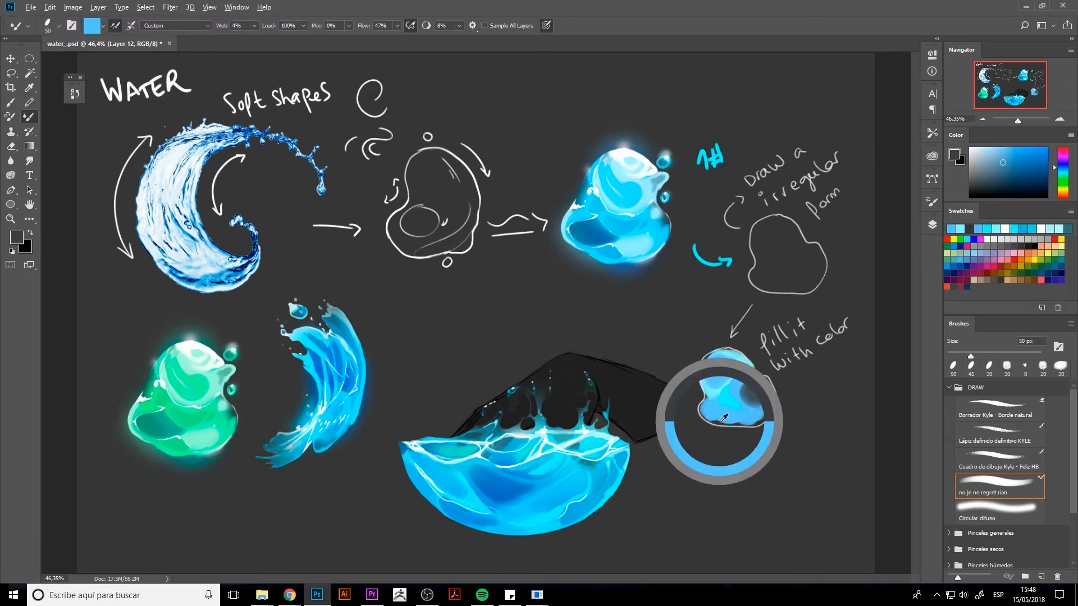
pyautogui.moveTo(736, 422)
pyautogui.mouseDown()
pyautogui.moveTo(703, 408)
pyautogui.moveTo(707, 397)
pyautogui.mouseUp()
pyautogui.keyDown('alt'); pyautogui.click(754, 395); pyautogui.keyUp('alt')
pyautogui.moveTo(710, 408)
pyautogui.mouseDown()
pyautogui.moveTo(738, 401)
pyautogui.moveTo(731, 418)
pyautogui.moveTo(761, 411)
pyautogui.mouseUp()
pyautogui.keyDown('alt'); pyautogui.click(729, 401); pyautogui.keyUp('alt')
pyautogui.keyDown('alt'); pyautogui.click(733, 405); pyautogui.keyUp('alt')
pyautogui.keyDown('alt'); pyautogui.click(743, 360); pyautogui.keyUp('alt')
# Paint a white highlight and a small sampled-cyan tip on the blob's top with the Cuadro de dibujo Kyle brush at 20 px.
pyautogui.click(969, 147)
pyautogui.click(999, 460)
pyautogui.press(']')
pyautogui.press(']')
pyautogui.moveTo(714, 354)
pyautogui.mouseDown()
pyautogui.moveTo(704, 360)
pyautogui.moveTo(723, 366)
pyautogui.mouseUp()
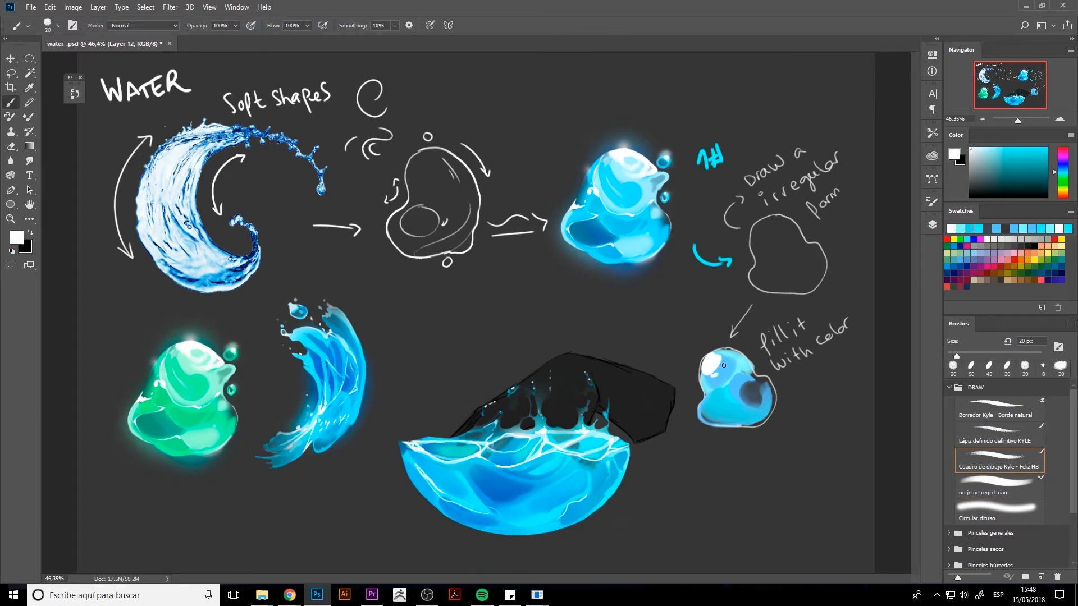
pyautogui.keyDown('alt'); pyautogui.click(716, 344); pyautogui.keyUp('alt')
# Erase the stray outline around the blob at 40 px and retouch its right edge with sampled colours at 15 px.
pyautogui.press('e')
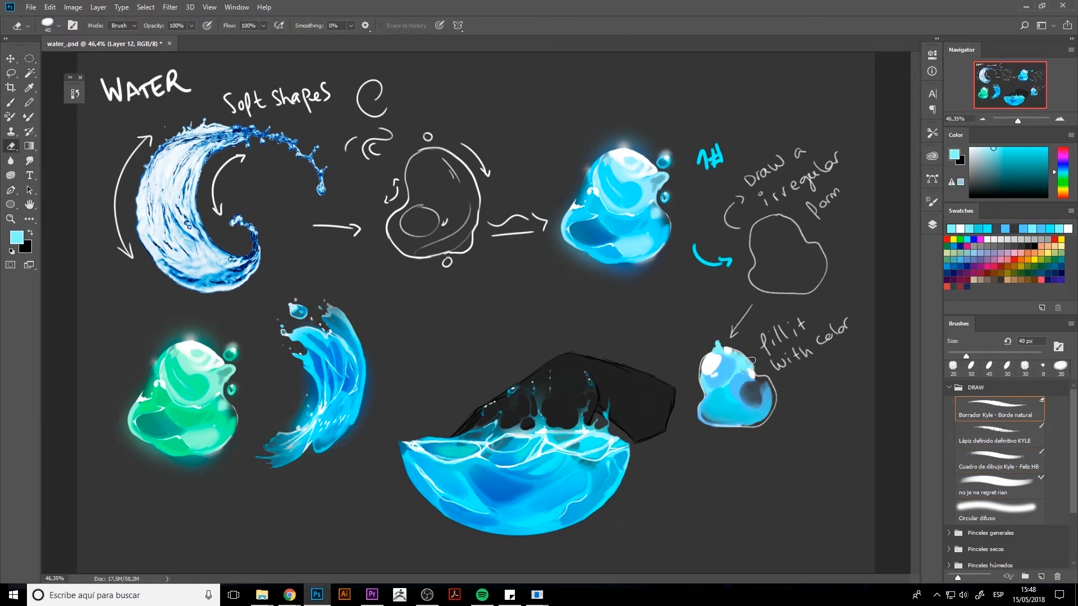
pyautogui.moveTo(754, 368); pyautogui.dragTo(739, 348)
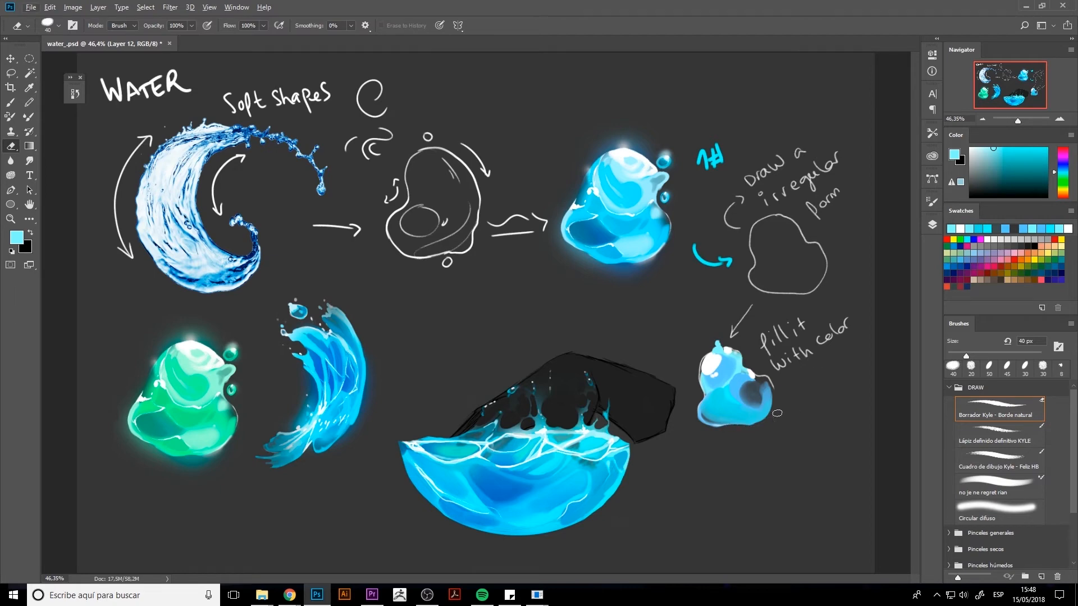
pyautogui.press('b')
pyautogui.keyDown('alt'); pyautogui.click(773, 391); pyautogui.keyUp('alt')
pyautogui.keyDown('alt'); pyautogui.click(757, 378); pyautogui.keyUp('alt')
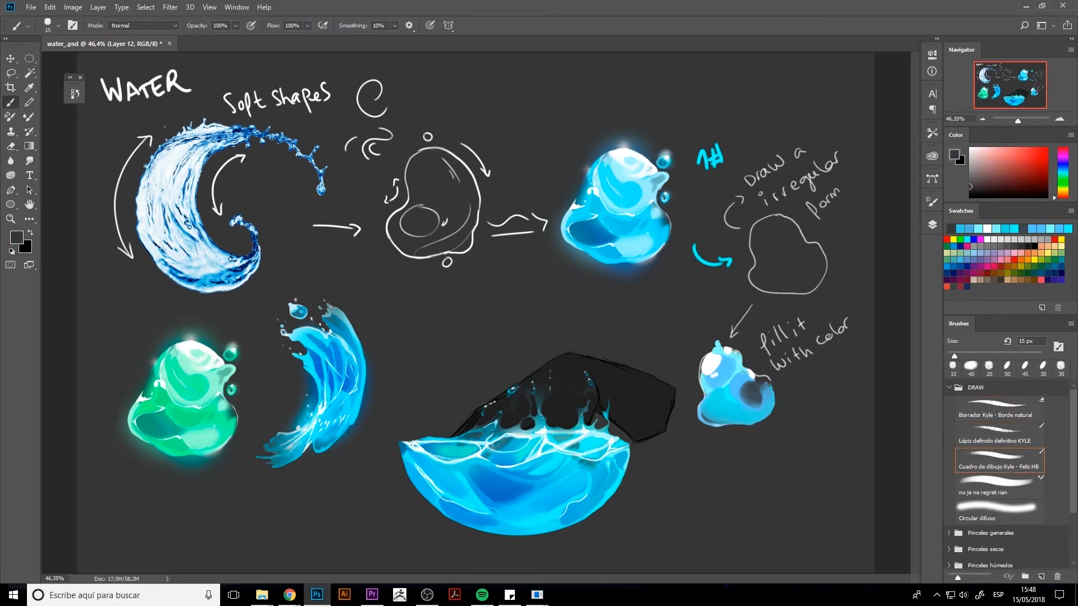
# Draw thin white rim highlights along the blob's right and lower edges.
pyautogui.keyDown('alt'); pyautogui.click(753, 374); pyautogui.keyUp('alt')
pyautogui.click(968, 440)
pyautogui.moveTo(766, 376)
pyautogui.mouseDown()
pyautogui.moveTo(769, 411)
pyautogui.moveTo(724, 419)
pyautogui.mouseUp()
# Trim the blob's edges and tip with a 20 px eraser and paint a tiny droplet above it with sampled colours.
pyautogui.press('e')
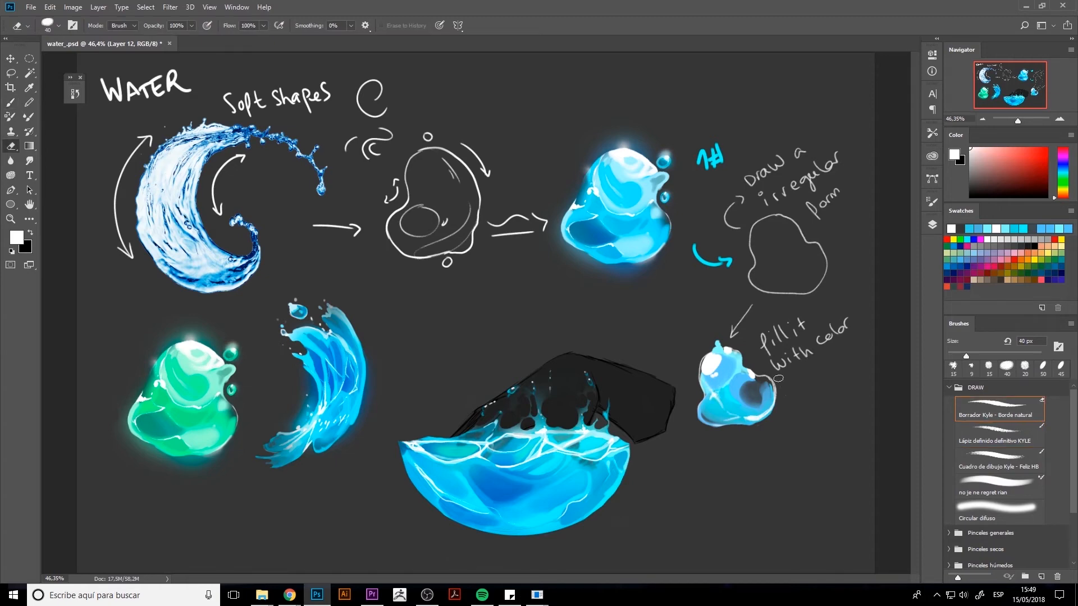
pyautogui.press('[')
pyautogui.press('[')
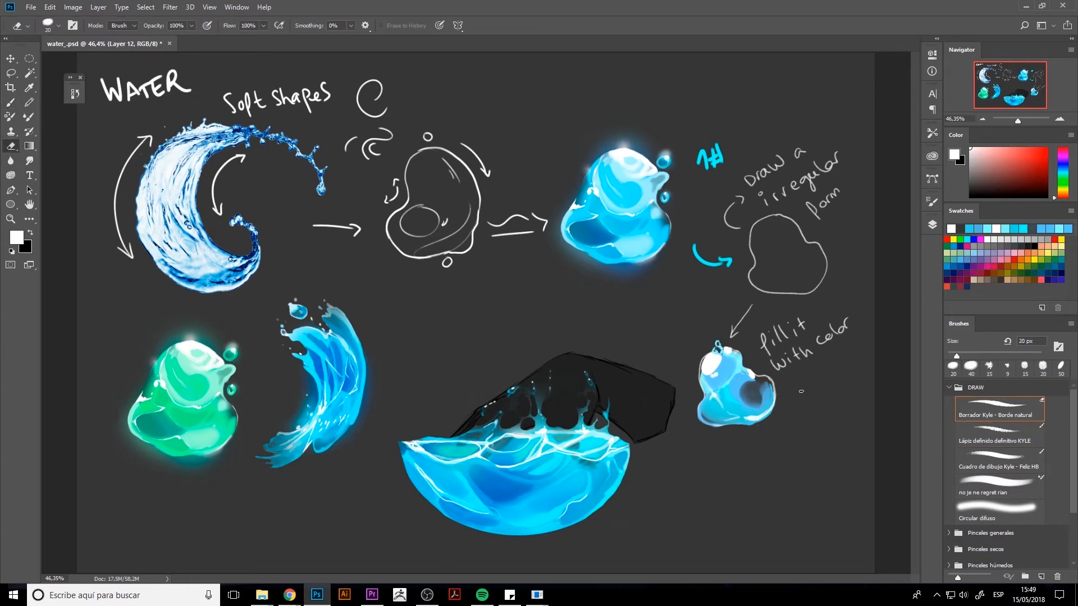
pyautogui.press('b')
pyautogui.keyDown('alt'); pyautogui.click(717, 345); pyautogui.keyUp('alt')
pyautogui.keyDown('alt'); pyautogui.click(711, 335); pyautogui.keyUp('alt')
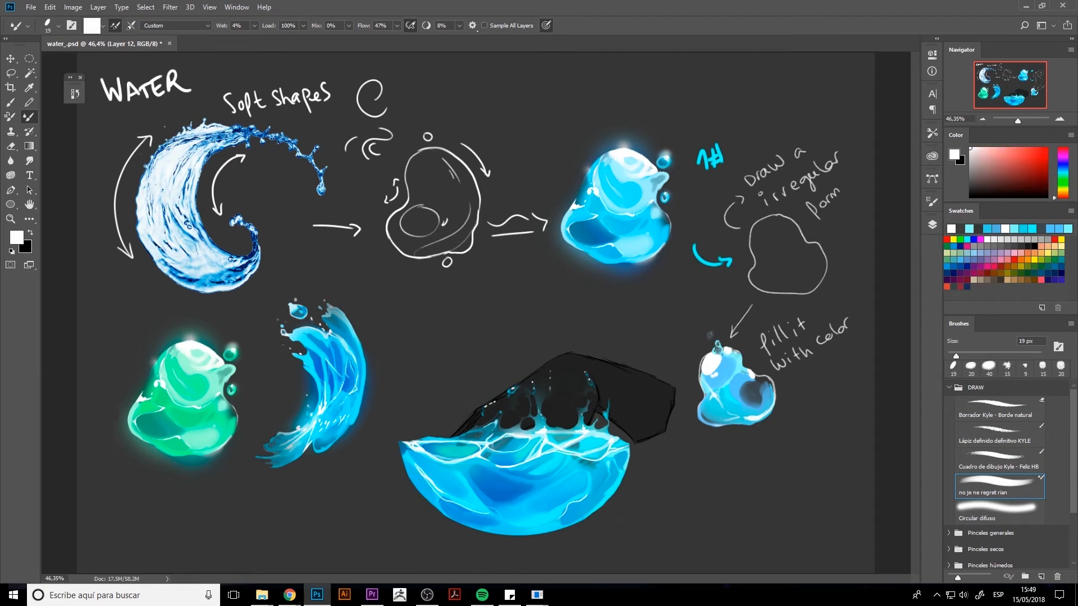
pyautogui.press('e')
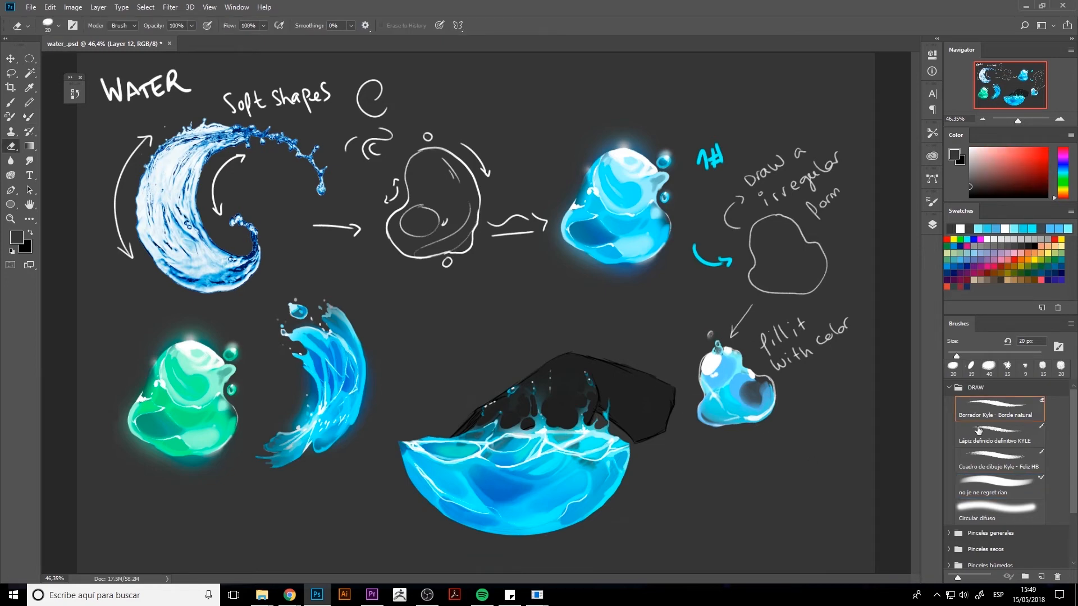
# Handwrite "apply random blue colors" in white beside the blob with the no je ne regret rian brush at 10 px.
pyautogui.click(970, 148)
pyautogui.click(996, 486)
pyautogui.press('[')
pyautogui.moveTo(792, 387); pyautogui.dragTo(796, 395)
pyautogui.moveTo(798, 386); pyautogui.dragTo(800, 392)
pyautogui.moveTo(806, 383); pyautogui.dragTo(829, 390)
pyautogui.moveTo(781, 418)
pyautogui.mouseDown()
pyautogui.moveTo(848, 408)
pyautogui.moveTo(836, 432)
pyautogui.mouseUp()
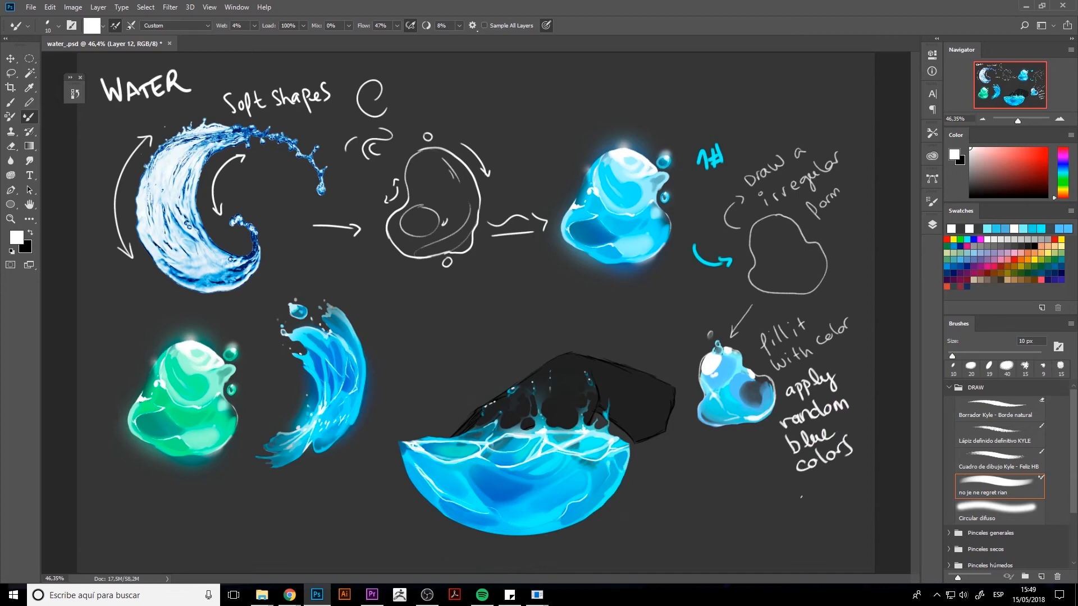
# Lasso the painted blob and duplicate it below the original on its own layer.
pyautogui.press('l')
pyautogui.moveTo(779, 396)
pyautogui.mouseDown()
pyautogui.moveTo(691, 363)
pyautogui.moveTo(785, 394)
pyautogui.moveTo(780, 542)
pyautogui.mouseUp()
pyautogui.hotkey('ctrl', 'j')
# Handwrite "play with filters" with a smiley and small arrows beside the duplicated blob.
pyautogui.press('b')
pyautogui.moveTo(784, 494); pyautogui.dragTo(791, 505)
pyautogui.moveTo(794, 488)
pyautogui.mouseDown()
pyautogui.moveTo(830, 485)
pyautogui.moveTo(805, 526)
pyautogui.moveTo(837, 530)
pyautogui.mouseUp()
pyautogui.moveTo(811, 545)
pyautogui.mouseDown()
pyautogui.moveTo(825, 515)
pyautogui.moveTo(821, 568)
pyautogui.moveTo(864, 540)
pyautogui.mouseUp()
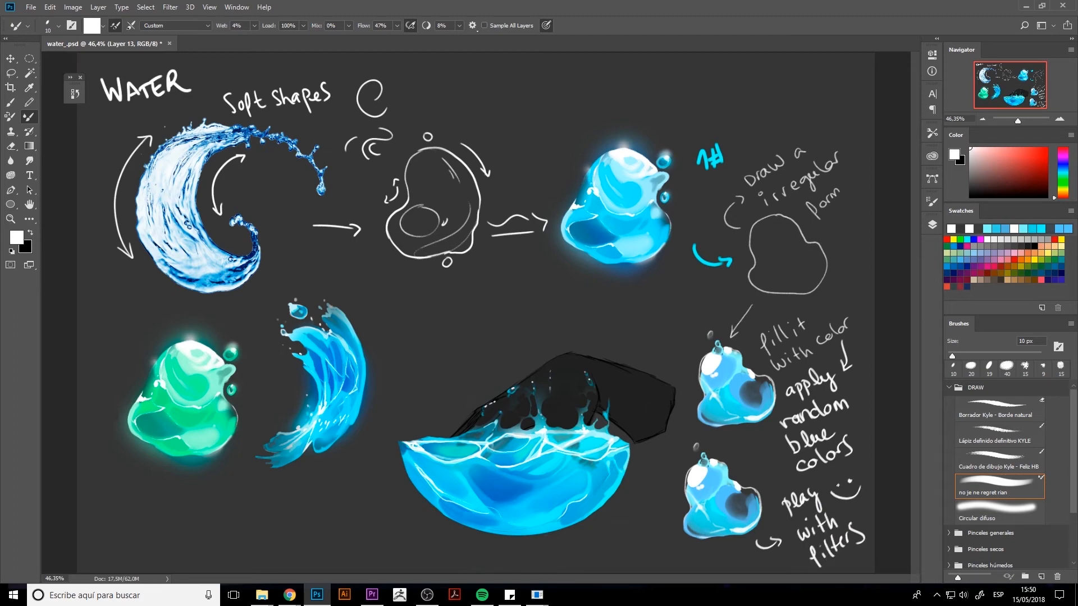
# Add a new layer set to Overlay, choosing the Circular difuso brush and a light blue sampled from the duplicated blob.
pyautogui.click(999, 511)
pyautogui.click(931, 225)
pyautogui.click(885, 401)
pyautogui.click(931, 225)
pyautogui.keyDown('alt'); pyautogui.click(714, 521); pyautogui.keyUp('alt')
pyautogui.click(931, 225)
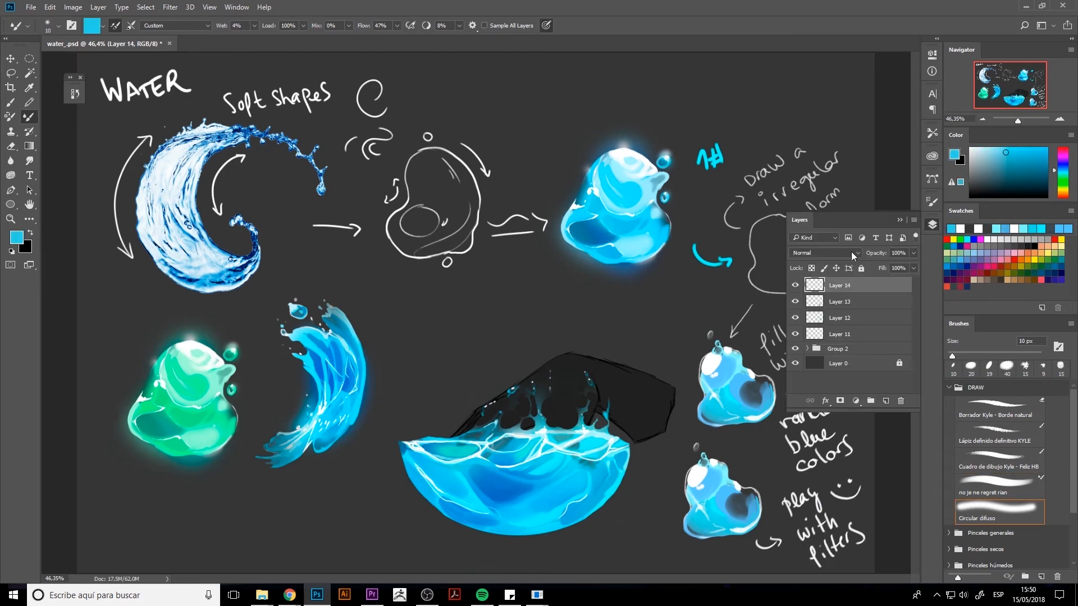
pyautogui.click(825, 253)
pyautogui.click(814, 356)
# Brush a soft blue overlay glow across the duplicated blob with the brush enlarged to 175 px.
pyautogui.press(']')
pyautogui.press(']')
pyautogui.press(']')
pyautogui.press(']')
pyautogui.press(']')
pyautogui.press(']')
pyautogui.press(']')
pyautogui.press(']')
pyautogui.press(']')
pyautogui.press(']')
pyautogui.press(']')
pyautogui.press(']')
pyautogui.moveTo(709, 520)
pyautogui.mouseDown()
pyautogui.moveTo(732, 490)
pyautogui.moveTo(707, 486)
pyautogui.moveTo(770, 477)
pyautogui.moveTo(700, 504)
pyautogui.moveTo(720, 485)
pyautogui.moveTo(708, 502)
pyautogui.moveTo(730, 495)
pyautogui.moveTo(726, 512)
pyautogui.moveTo(700, 476)
pyautogui.moveTo(714, 468)
pyautogui.moveTo(727, 502)
pyautogui.mouseUp()
# Set the foreground colour to white and add another new layer in Screen mode.
pyautogui.click(1064, 169)
pyautogui.click(1046, 149)
pyautogui.click(1046, 171)
pyautogui.click(1062, 174)
pyautogui.click(1001, 149)
pyautogui.click(970, 148)
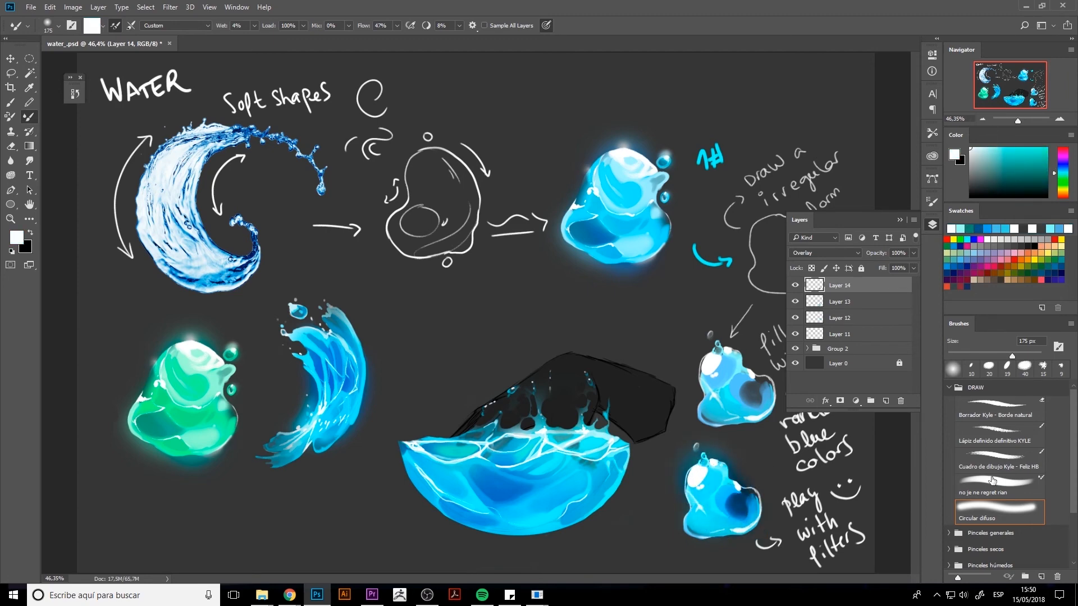
pyautogui.click(885, 401)
pyautogui.click(825, 253)
pyautogui.click(825, 277)
# Paint small soft white highlights and droplets around the duplicated blob's edge with the brush reduced to 30 px and smaller.
pyautogui.press('[')
pyautogui.press('[')
pyautogui.press('[')
pyautogui.press('[')
pyautogui.press('[')
pyautogui.press('[')
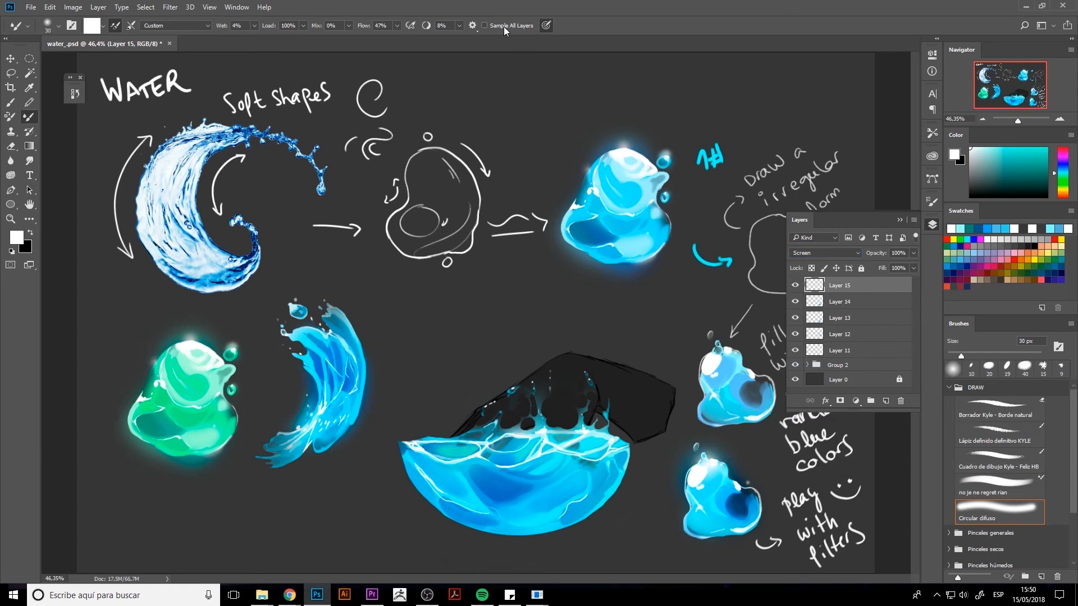
pyautogui.press('[')
pyautogui.press('[')
pyautogui.press(']')
pyautogui.press('e')
pyautogui.click(932, 226)
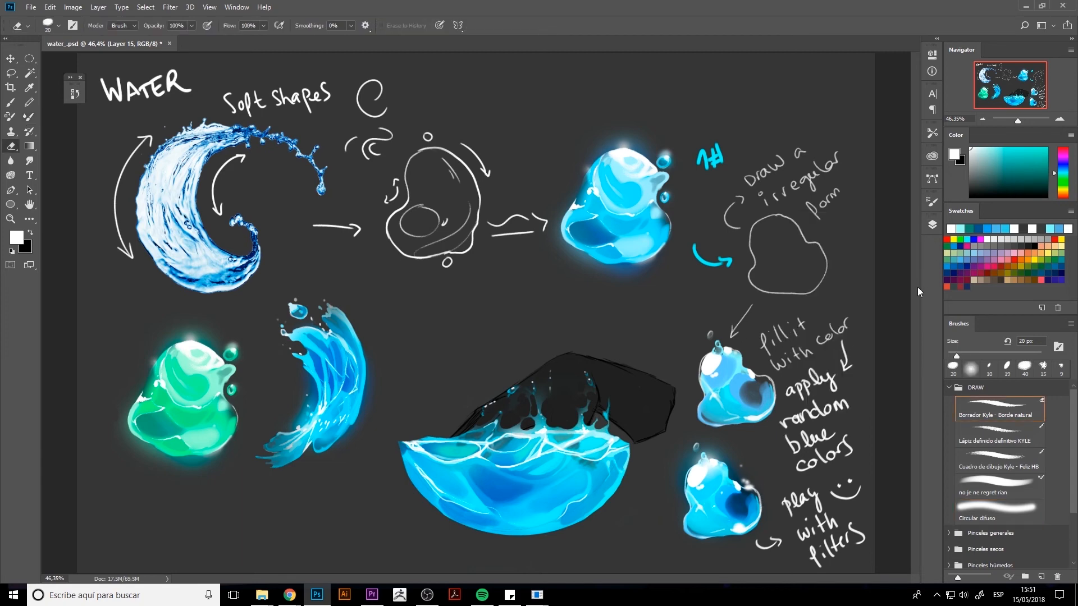
# Handwrite an underlined "Have Fun!" in white above the glowing blue blob with the Cuadro de dibujo Kyle - Feliz HB brush at 10 px.
pyautogui.click(966, 452)
pyautogui.moveTo(511, 104)
pyautogui.mouseDown()
pyautogui.moveTo(533, 119)
pyautogui.moveTo(576, 98)
pyautogui.moveTo(625, 107)
pyautogui.mouseUp()
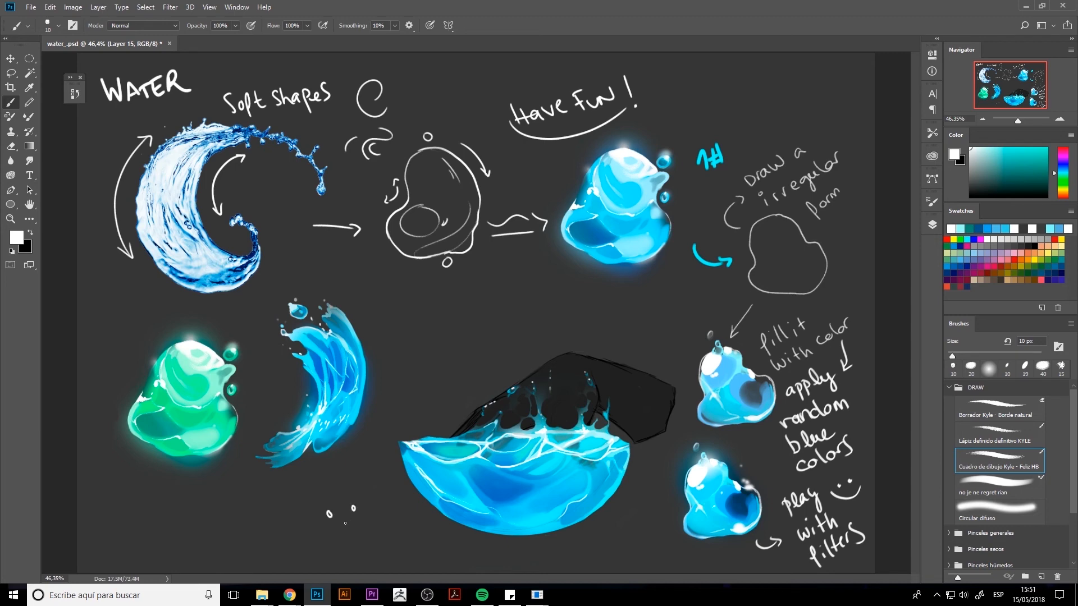
pyautogui.hotkey('ctrl', 'z')
# Draw a smiling figure with a "Ctrl+U" speech bubble and a curved arrow pointing up beside the water bowl.
pyautogui.moveTo(322, 490)
pyautogui.mouseDown()
pyautogui.moveTo(334, 538)
pyautogui.moveTo(317, 572)
pyautogui.mouseUp()
pyautogui.moveTo(321, 490); pyautogui.dragTo(377, 527)
pyautogui.moveTo(300, 532); pyautogui.dragTo(262, 530)
pyautogui.moveTo(263, 530)
pyautogui.mouseDown()
pyautogui.moveTo(150, 538)
pyautogui.moveTo(263, 530)
pyautogui.mouseUp()
pyautogui.moveTo(184, 529)
pyautogui.mouseDown()
pyautogui.moveTo(191, 539)
pyautogui.moveTo(225, 527)
pyautogui.mouseUp()
pyautogui.moveTo(241, 505); pyautogui.dragTo(249, 499)
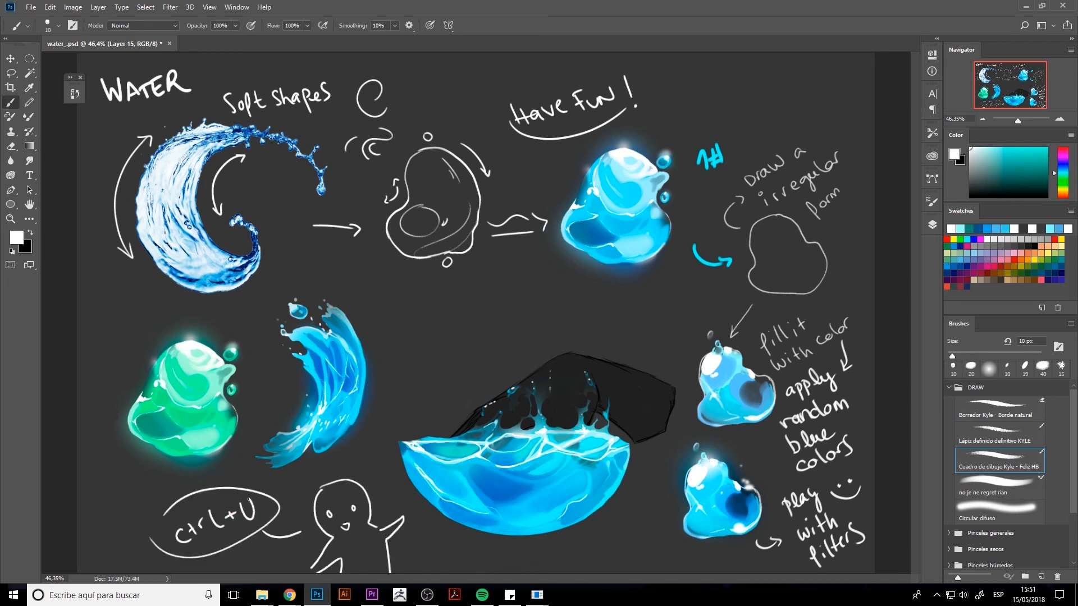
pyautogui.moveTo(391, 480); pyautogui.dragTo(399, 391)
pyautogui.moveTo(392, 398); pyautogui.dragTo(401, 399)
# Lasso an oval patch of the bowl's water in Group 2, duplicate it on its own layer and move it above the arrow.
pyautogui.press('l')
pyautogui.moveTo(483, 458); pyautogui.dragTo(475, 456)
pyautogui.click(932, 224)
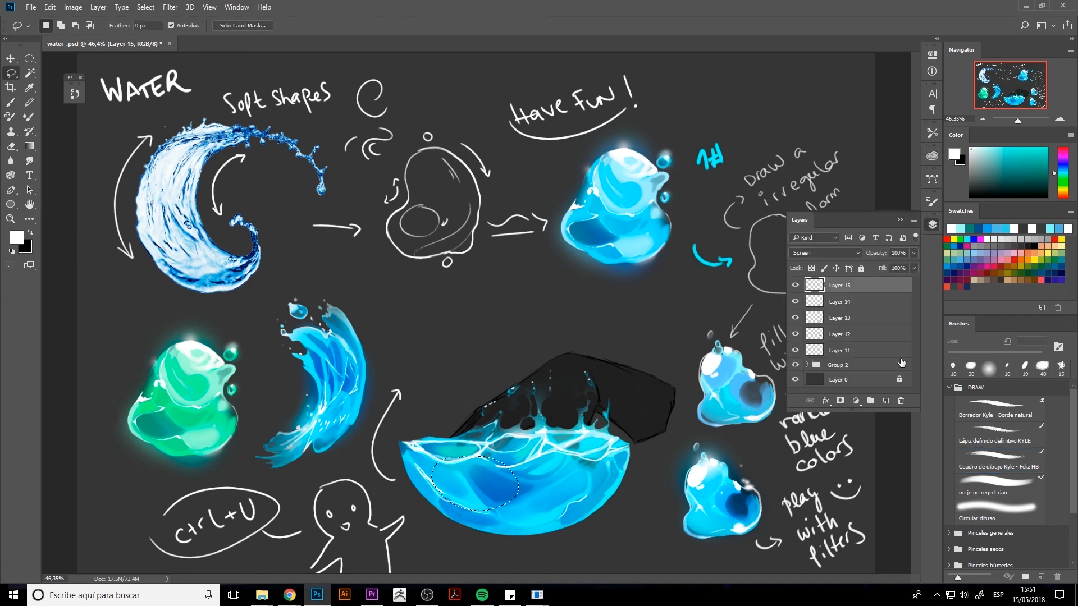
pyautogui.click(839, 350)
pyautogui.click(837, 365)
pyautogui.click(807, 365)
pyautogui.hotkey('ctrl', 'j')
pyautogui.moveTo(500, 502)
pyautogui.mouseDown()
pyautogui.moveTo(442, 348)
pyautogui.moveTo(461, 371)
pyautogui.mouseUp()
# Shift the hue of the duplicated oval water patch to orange with Hue/Saturation.
pyautogui.hotkey('ctrl', 'u')
pyautogui.moveTo(741, 156)
pyautogui.mouseDown()
pyautogui.moveTo(718, 166)
pyautogui.moveTo(793, 171)
pyautogui.moveTo(694, 175)
pyautogui.mouseUp()
pyautogui.click(865, 105)
pyautogui.scroll(1, 807, 282)
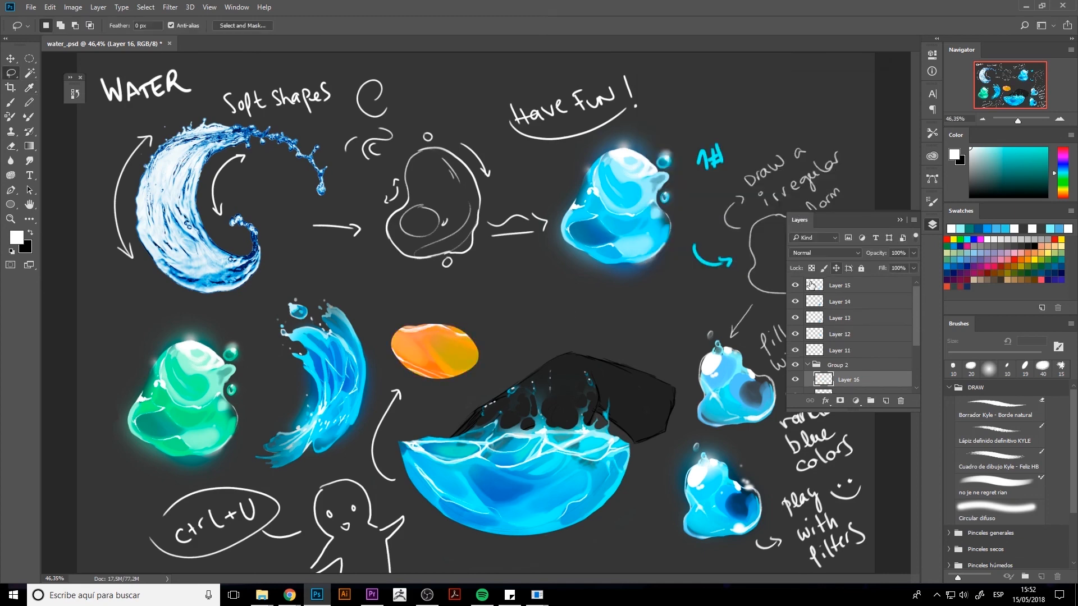
# Collapse Group 2 and save the document.
pyautogui.click(807, 363)
pyautogui.click(931, 224)
pyautogui.click(33, 5)
pyautogui.click(76, 135)
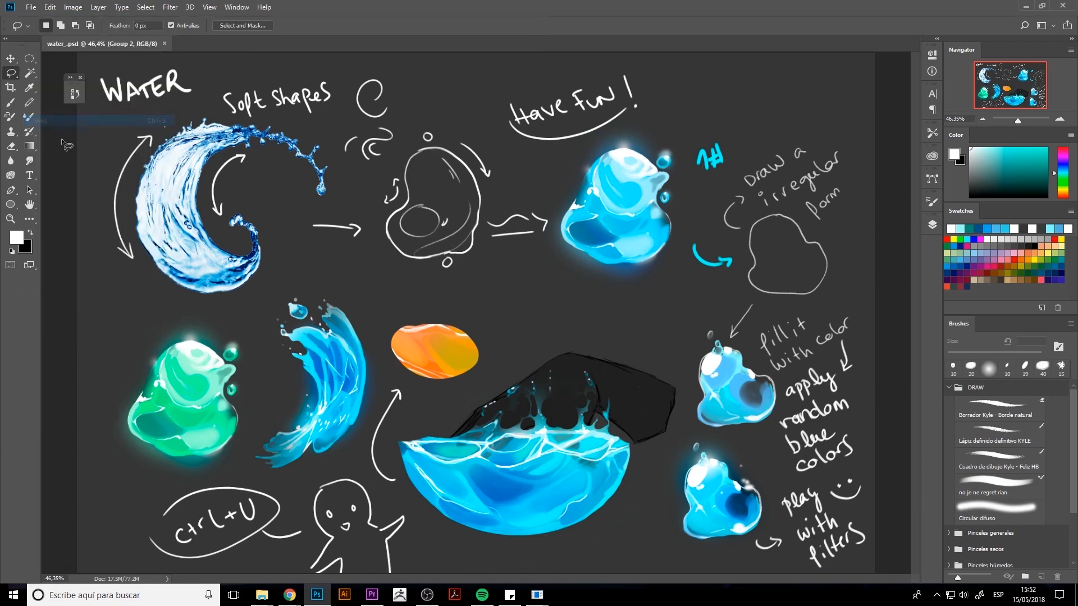